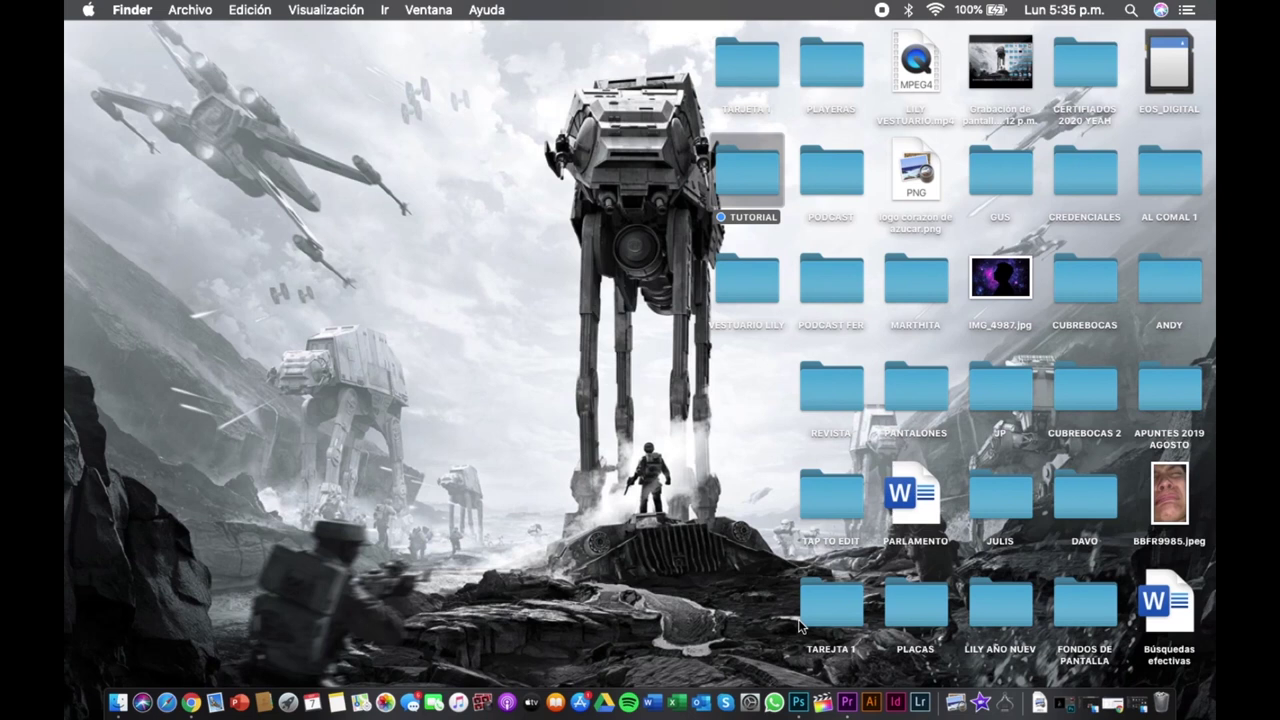
Launch Premiere Pro from the Dock, then hide its start screen with Cmd+H.
{"action": "left_click", "coordinate": [857, 698]}
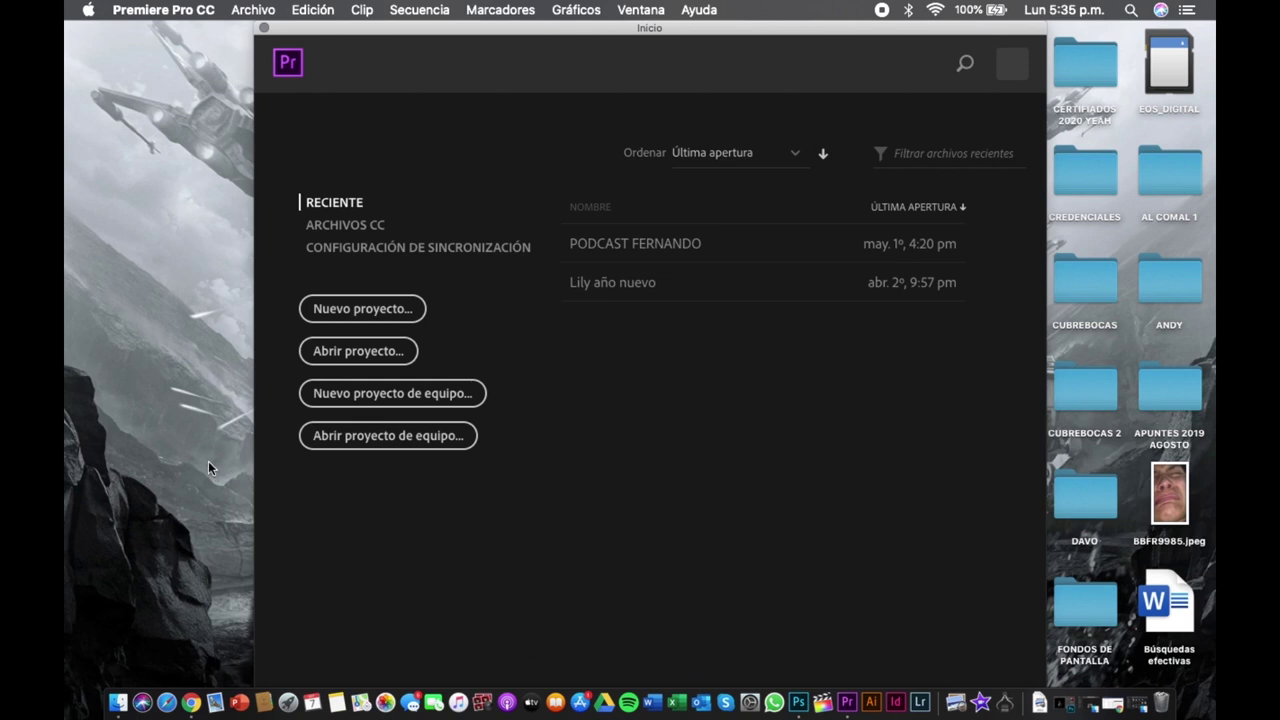
{"action": "key", "text": "super+h"}
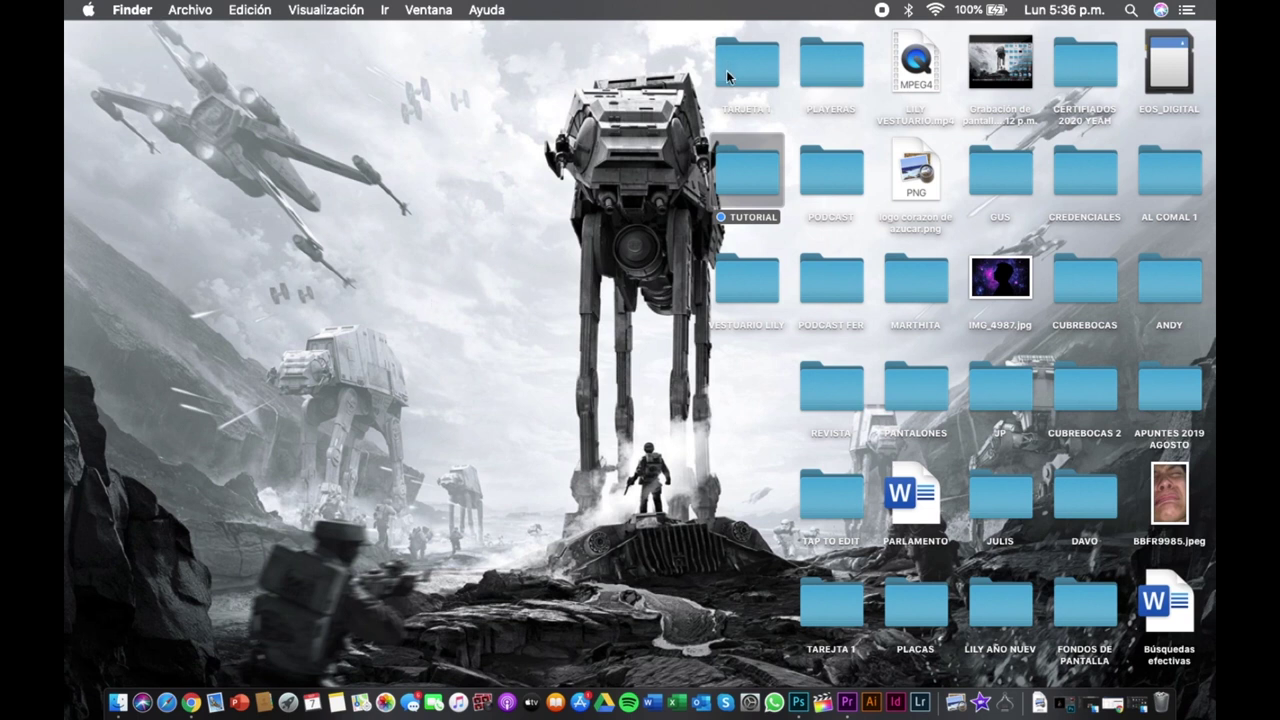
{"action": "double_click", "coordinate": [742, 185]}
{"action": "scroll", "coordinate": [624, 407], "scroll_direction": "down", "scroll_amount": 5}
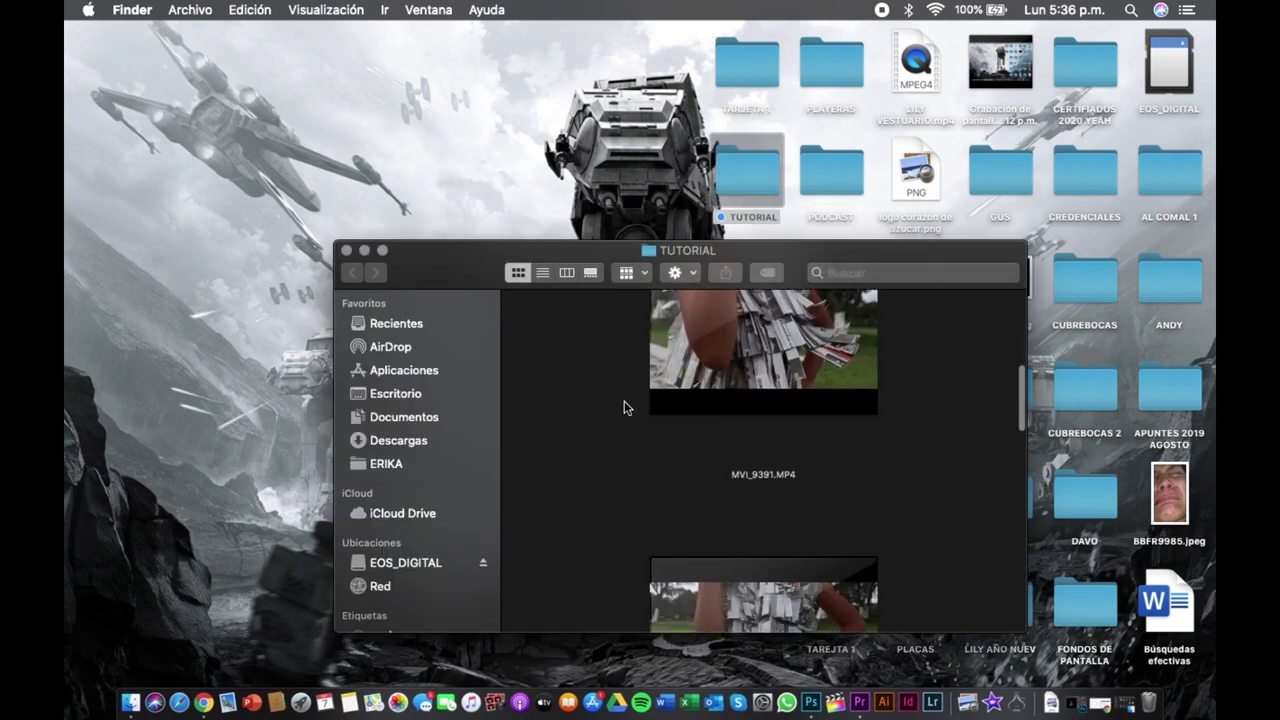
{"action": "scroll", "coordinate": [624, 407], "scroll_direction": "down", "scroll_amount": 2}
{"action": "scroll", "coordinate": [624, 407], "scroll_direction": "down", "scroll_amount": 2}
{"action": "scroll", "coordinate": [624, 407], "scroll_direction": "down", "scroll_amount": 2}
{"action": "scroll", "coordinate": [624, 407], "scroll_direction": "down", "scroll_amount": 2}
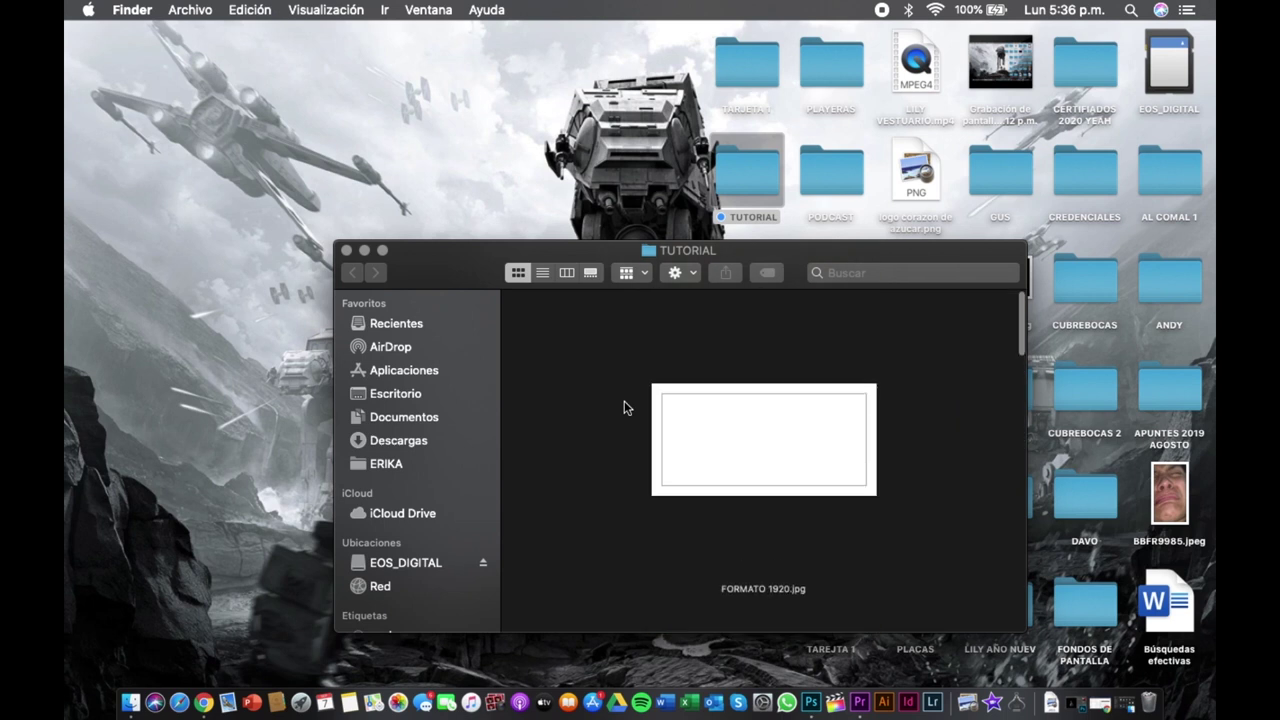
{"action": "scroll", "coordinate": [624, 407], "scroll_direction": "down", "scroll_amount": 3}
{"action": "scroll", "coordinate": [624, 407], "scroll_direction": "down", "scroll_amount": 3}
{"action": "scroll", "coordinate": [626, 405], "scroll_direction": "down", "scroll_amount": 3}
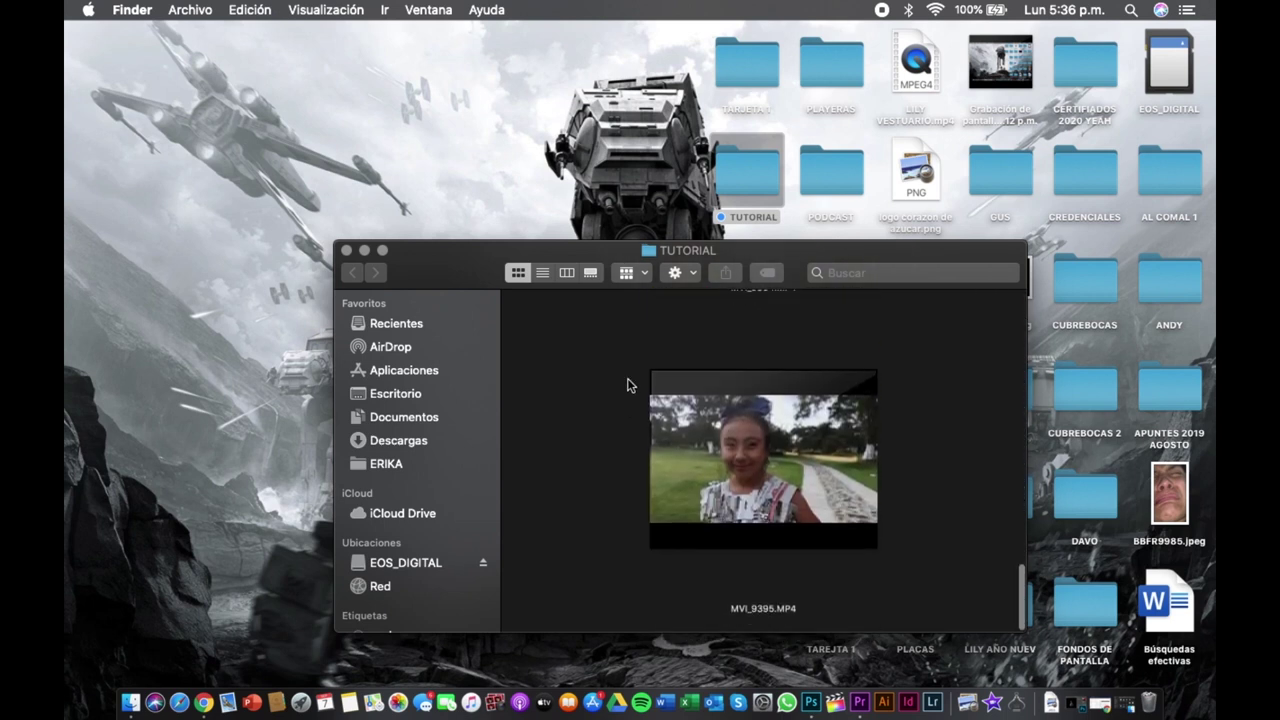
{"action": "scroll", "coordinate": [620, 389], "scroll_direction": "up", "scroll_amount": 3}
{"action": "left_click", "coordinate": [365, 251]}
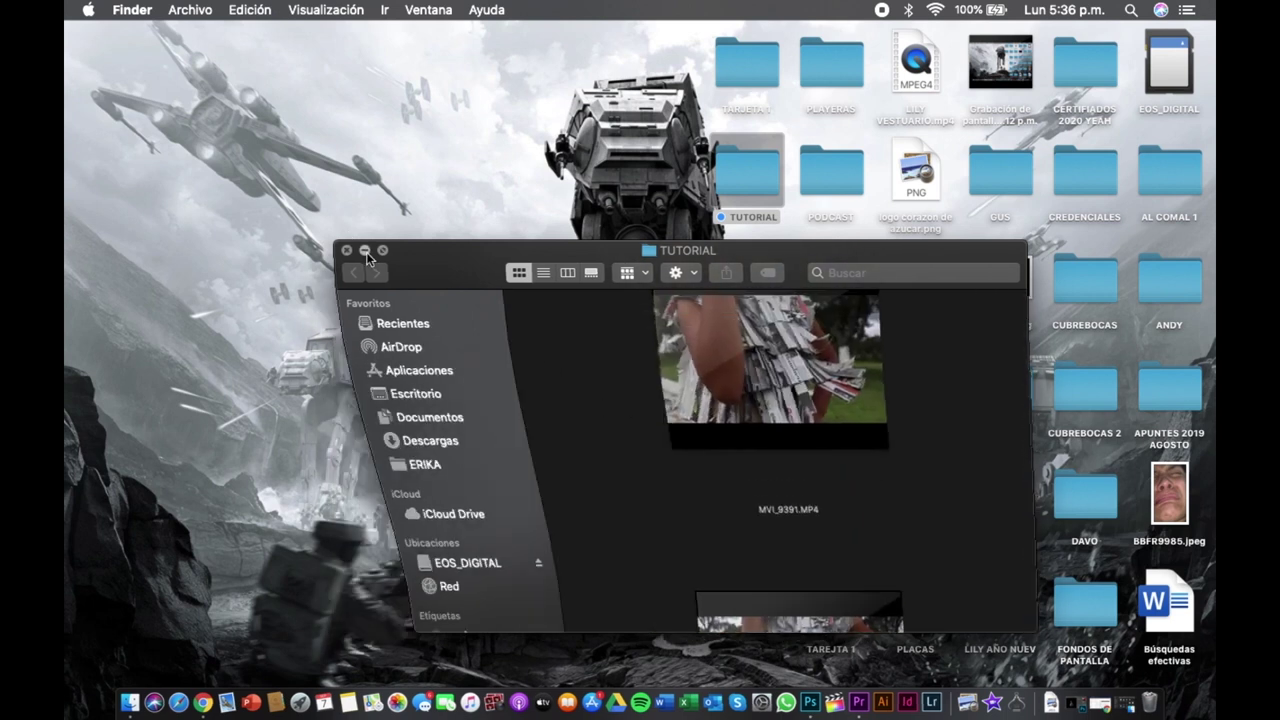
Start a new project and set its location to the desktop TUTORIAL folder.
{"action": "left_click", "coordinate": [846, 700]}
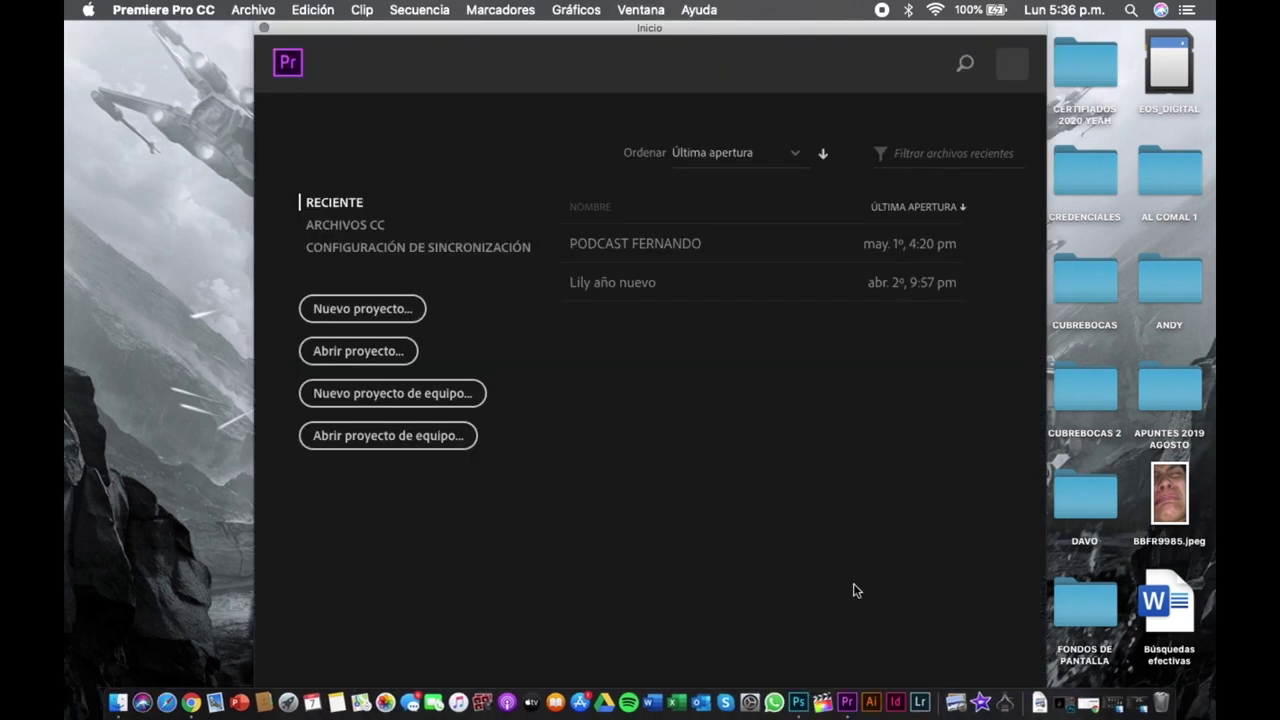
{"action": "left_click", "coordinate": [416, 318]}
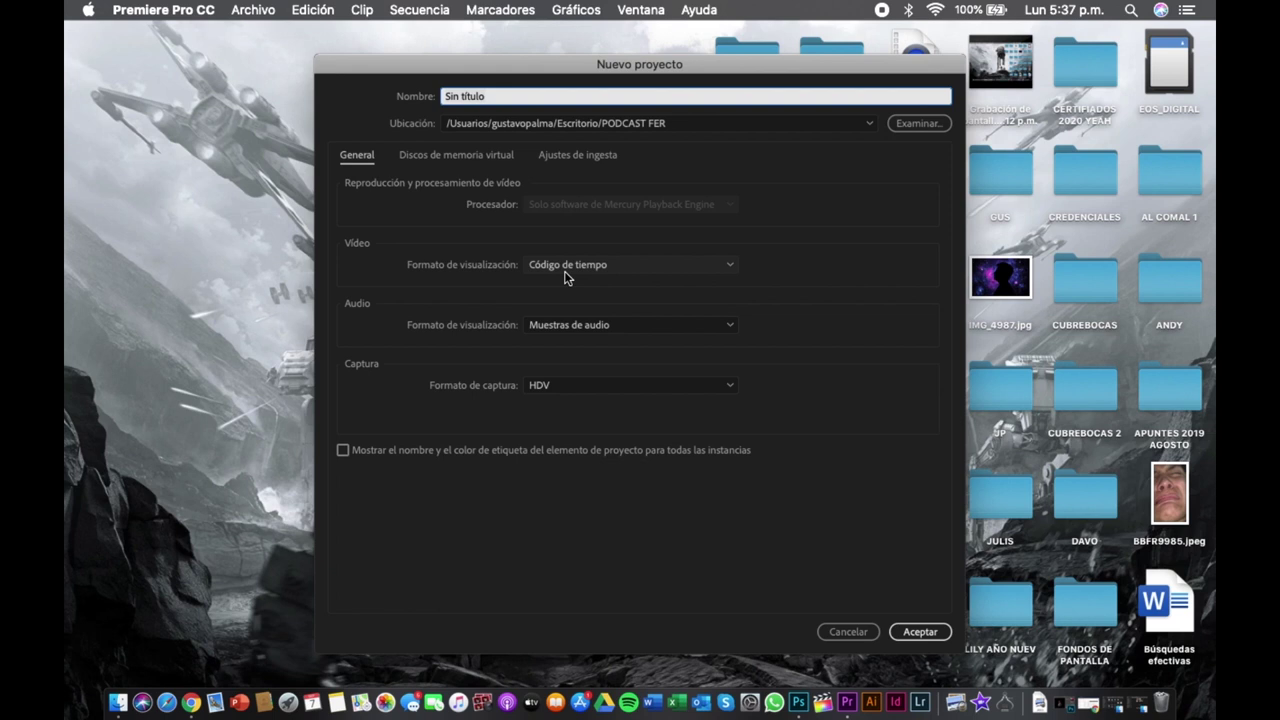
{"action": "left_click", "coordinate": [927, 126]}
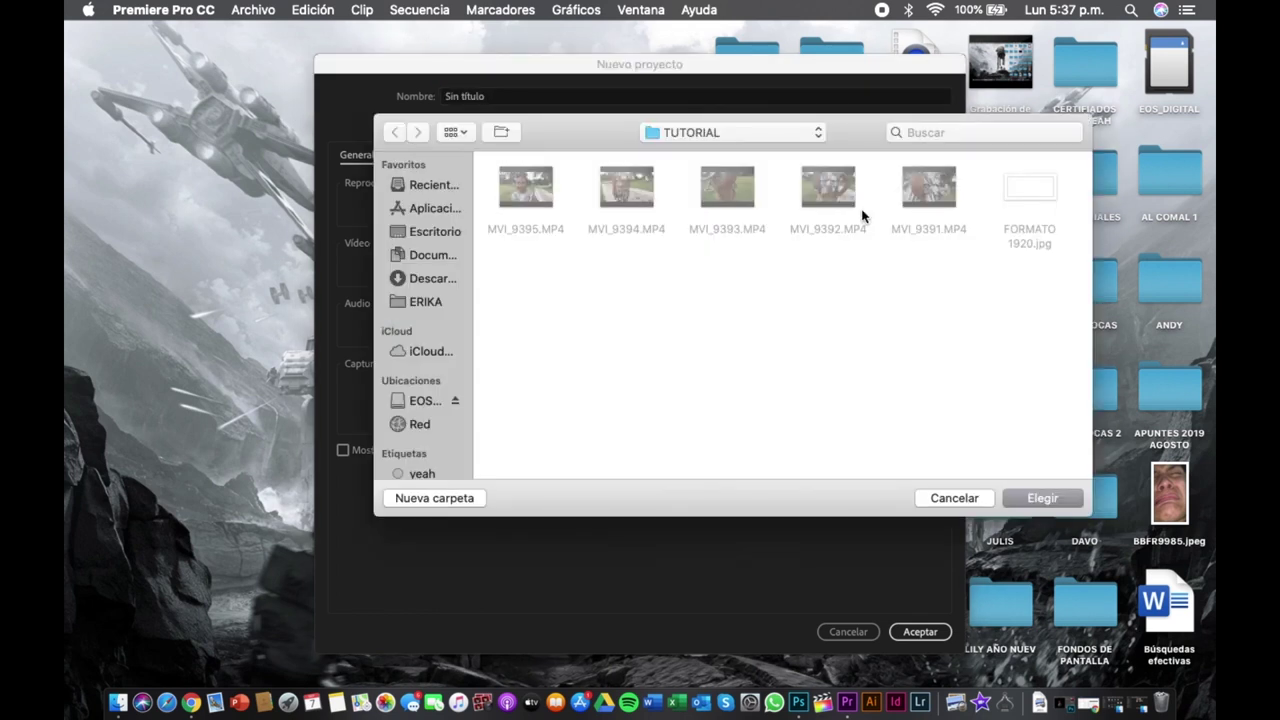
{"action": "left_click", "coordinate": [460, 233]}
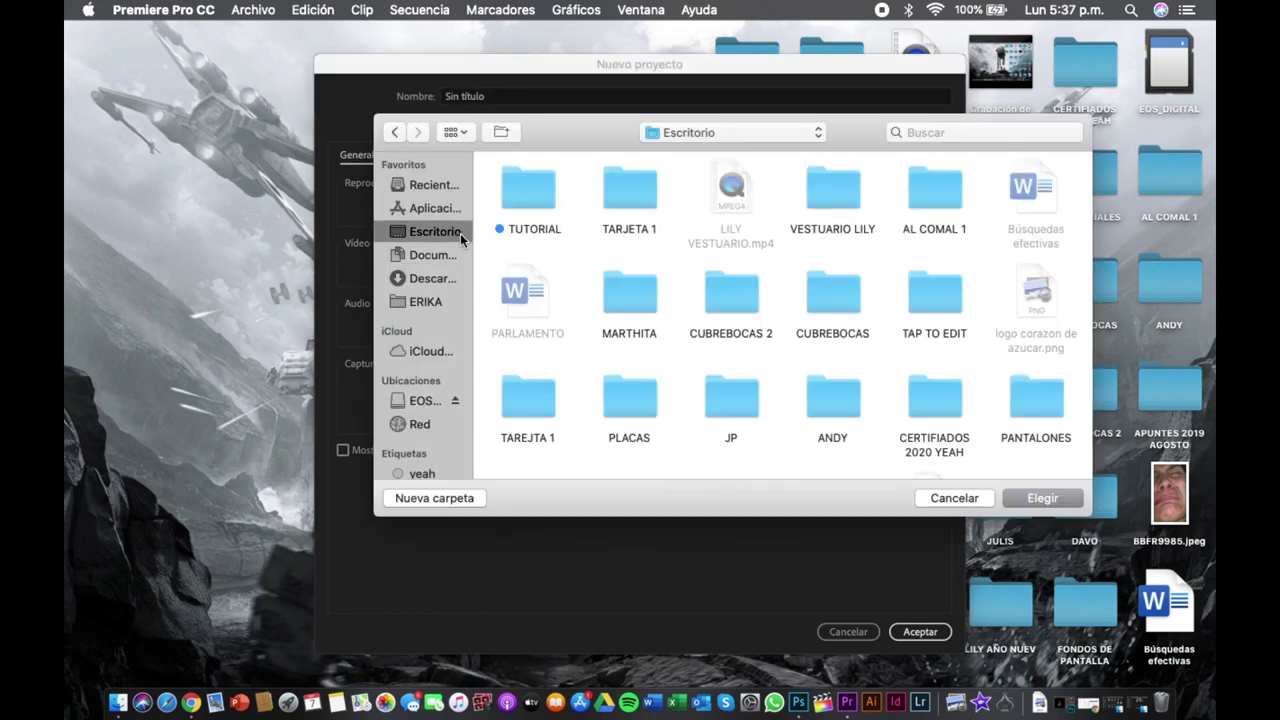
{"action": "left_click", "coordinate": [512, 198]}
{"action": "left_click", "coordinate": [1055, 500]}
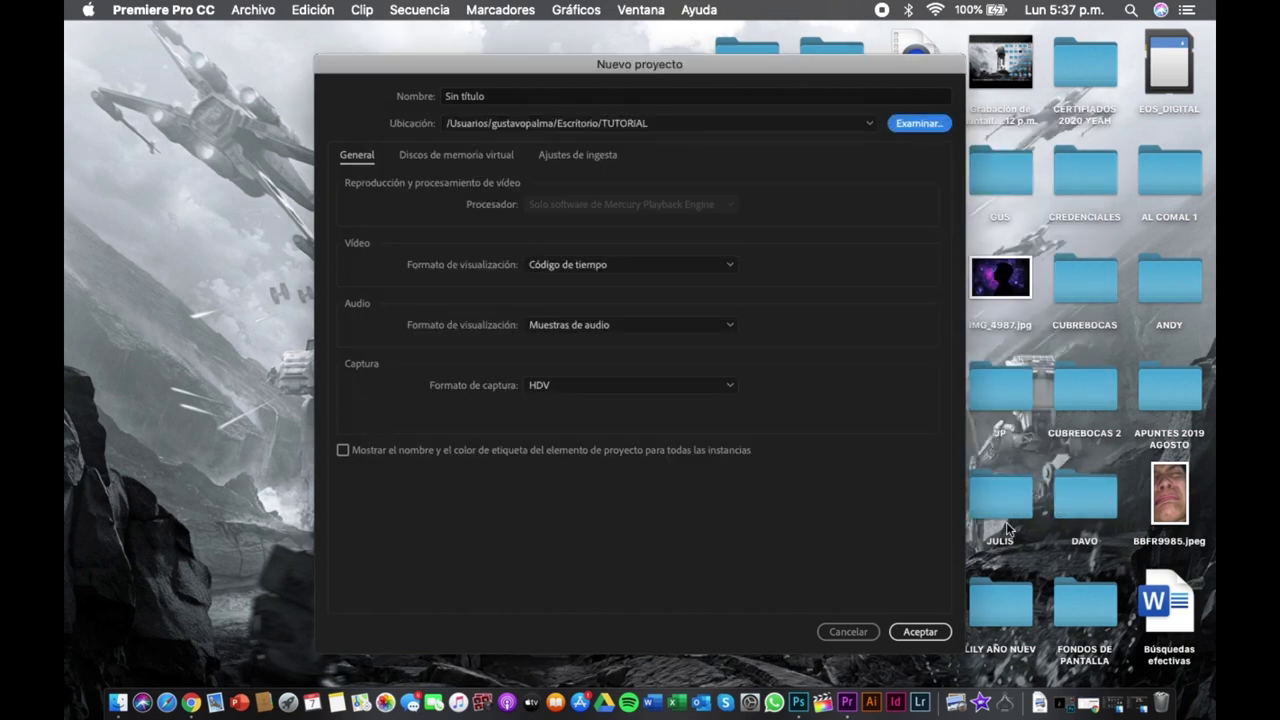
Name the project 'tutorial' and create it.
{"action": "left_click", "coordinate": [628, 100]}
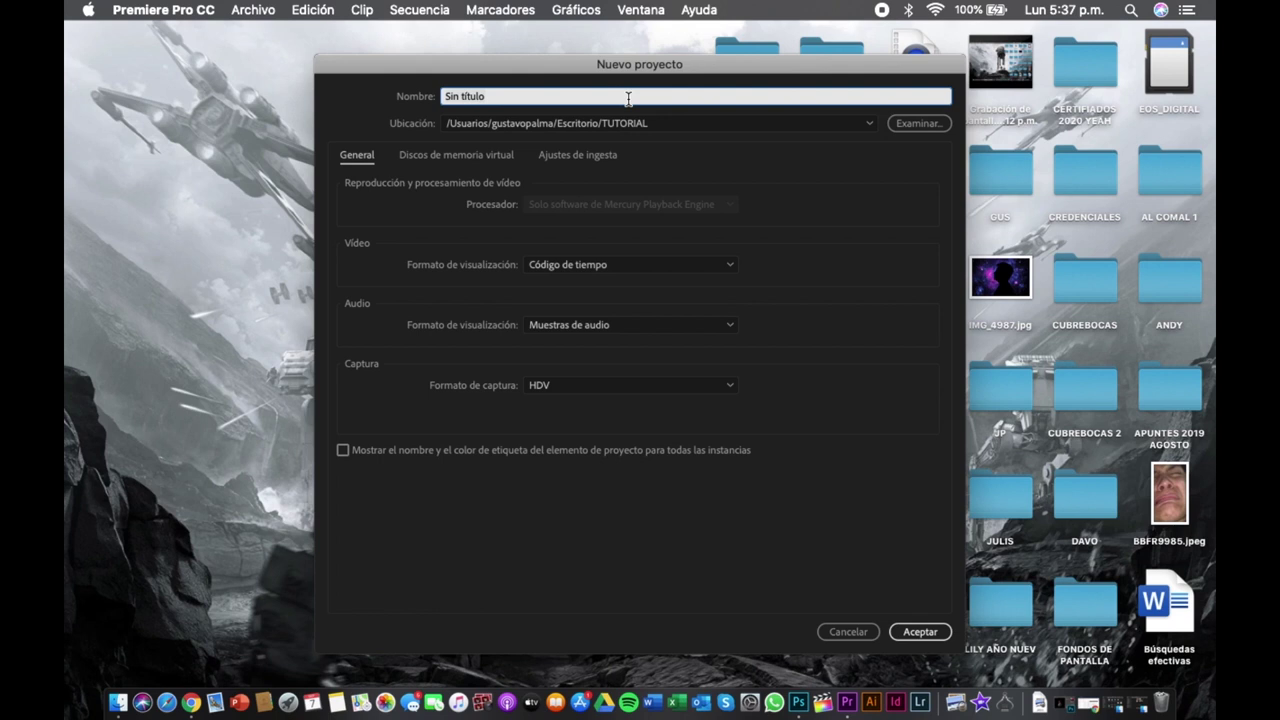
{"action": "type", "text": "turo"}
{"action": "key", "text": "BackSpace"}
{"action": "key", "text": "BackSpace"}
{"action": "type", "text": "tor"}
{"action": "type", "text": "ial"}
{"action": "left_click", "coordinate": [938, 632]}
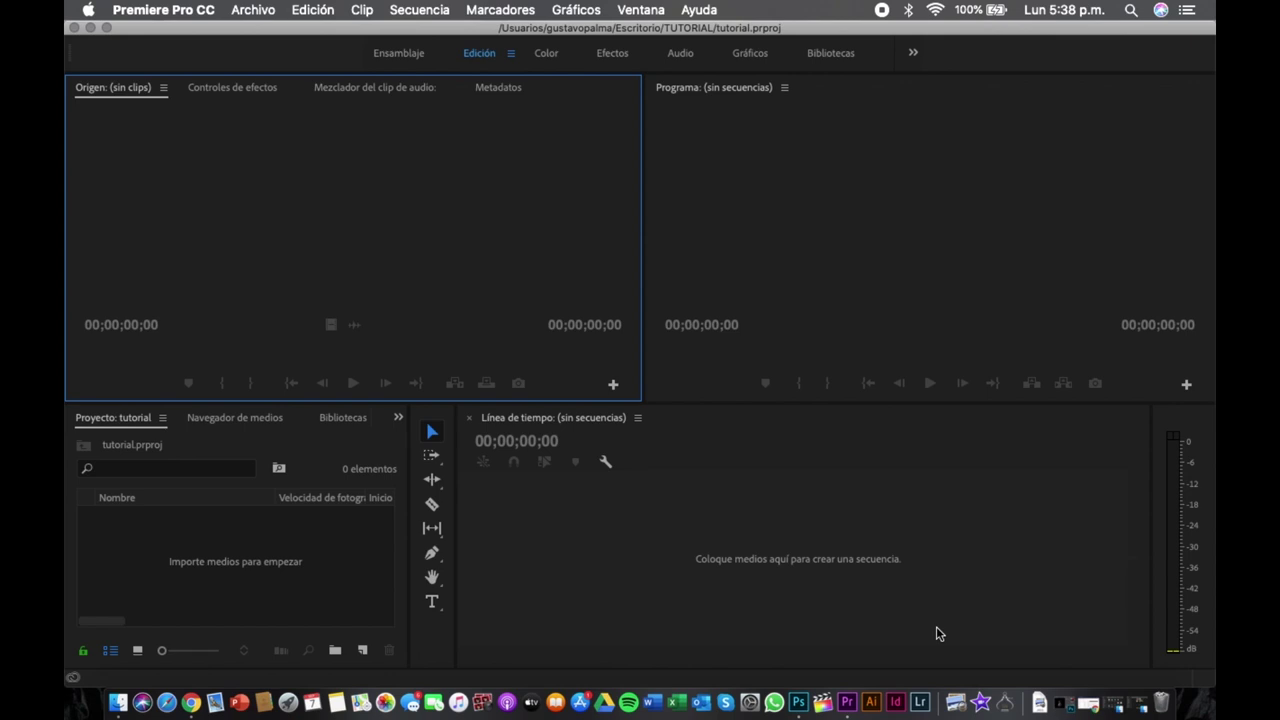
{"action": "left_click", "coordinate": [363, 565]}
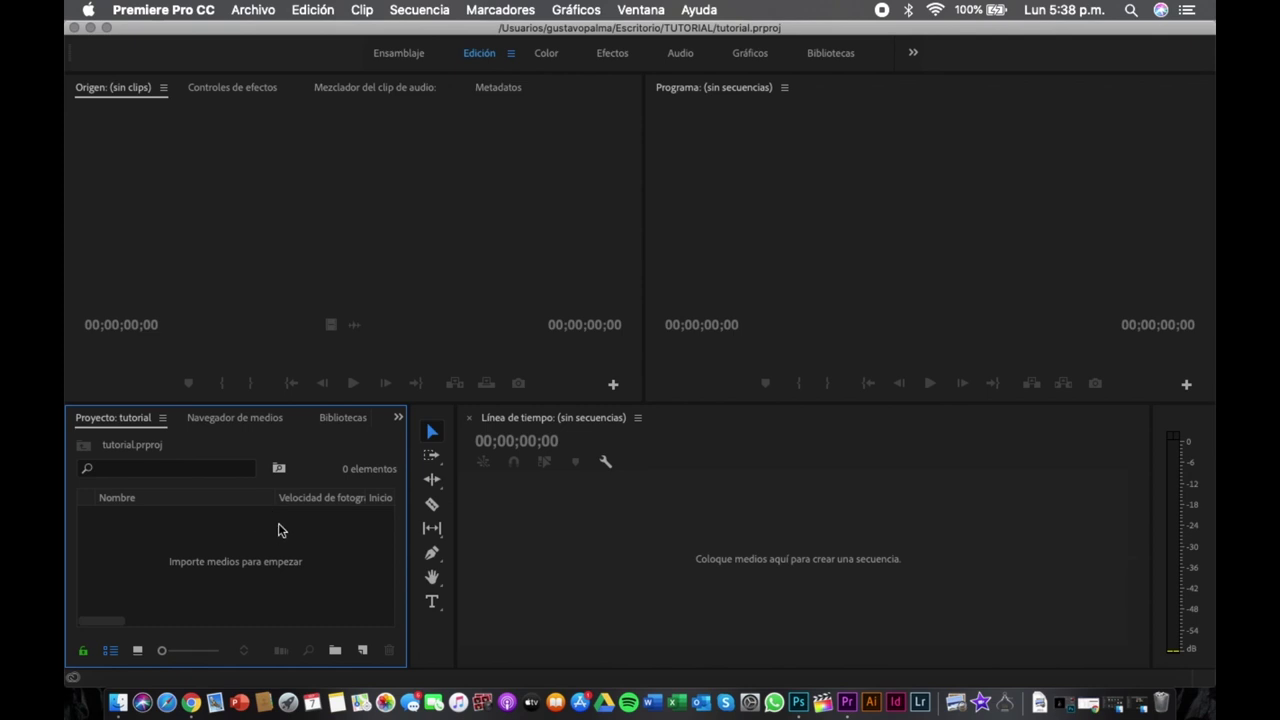
{"action": "left_click", "coordinate": [528, 509]}
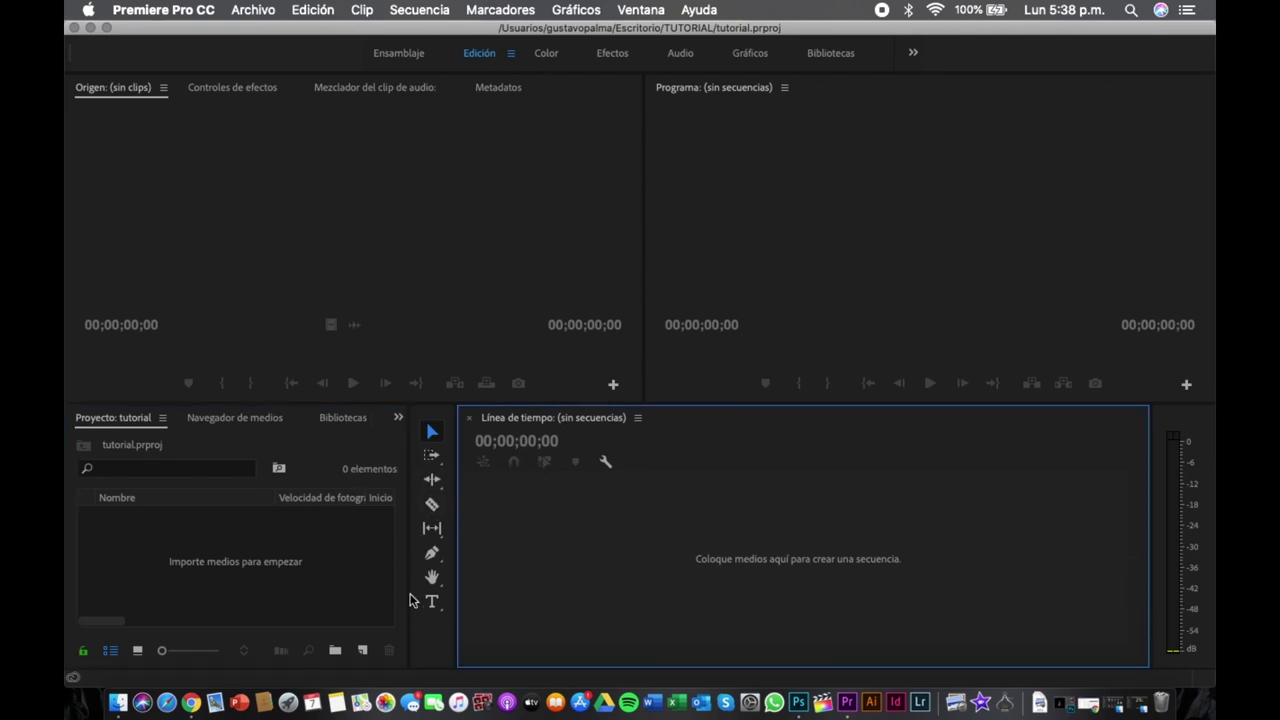
{"action": "left_click", "coordinate": [690, 228]}
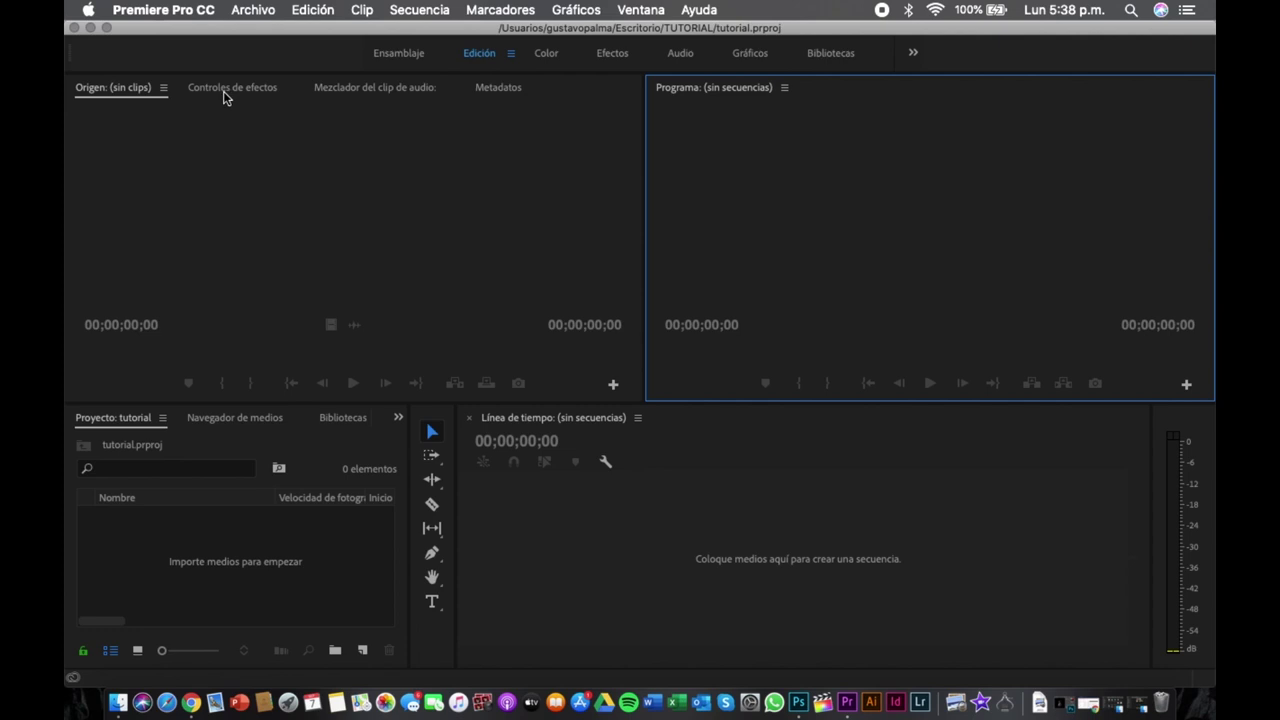
{"action": "key", "text": "shift+1"}
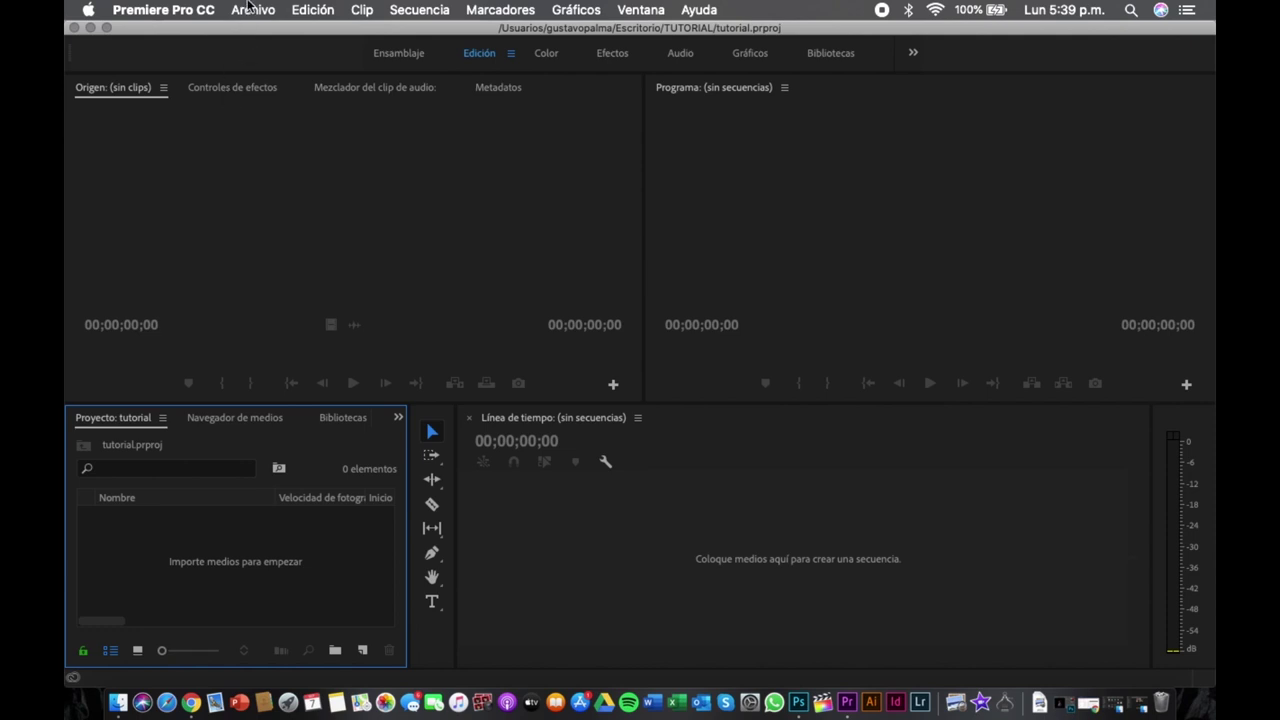
{"action": "left_click", "coordinate": [249, 9]}
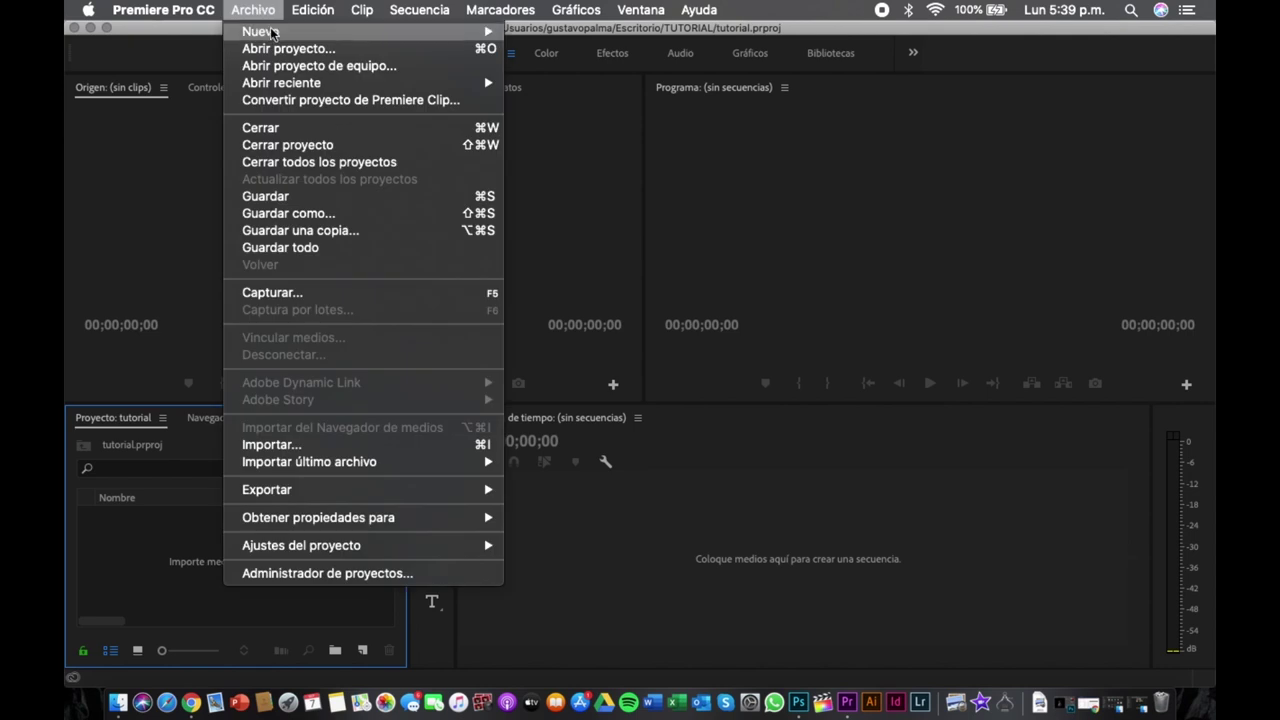
{"action": "mouse_move", "coordinate": [458, 34]}
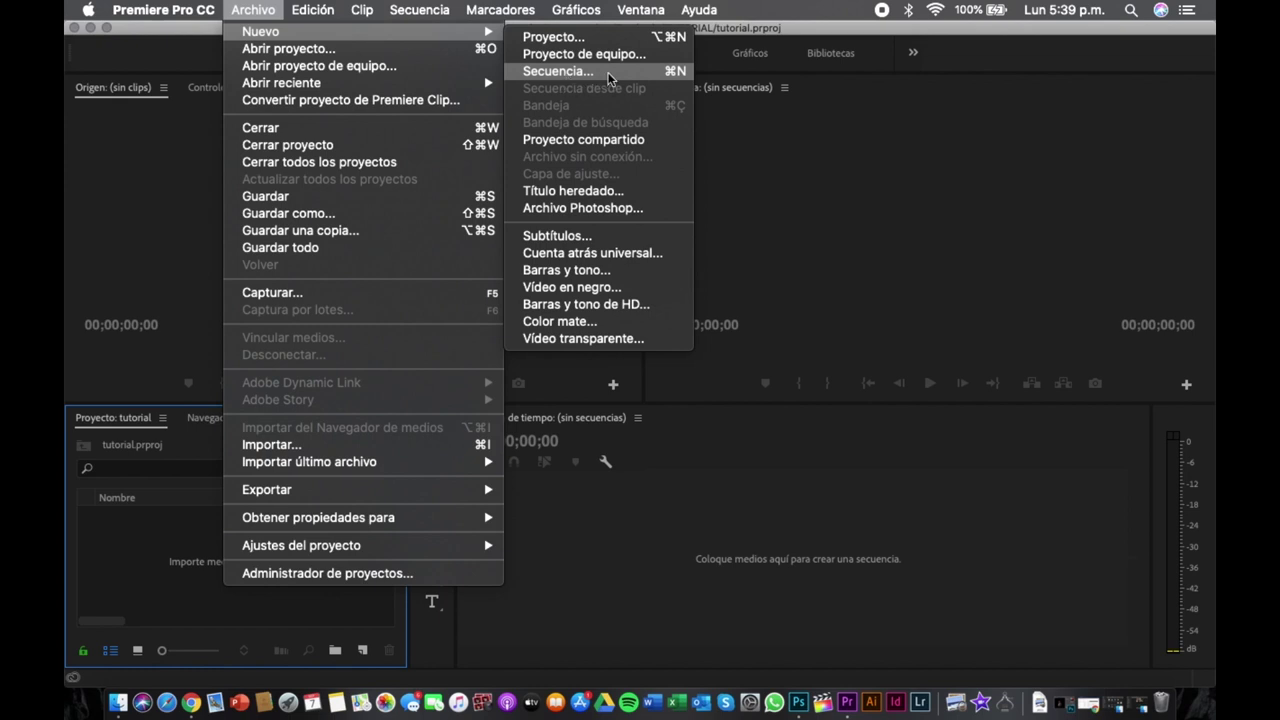
{"action": "left_click", "coordinate": [608, 75]}
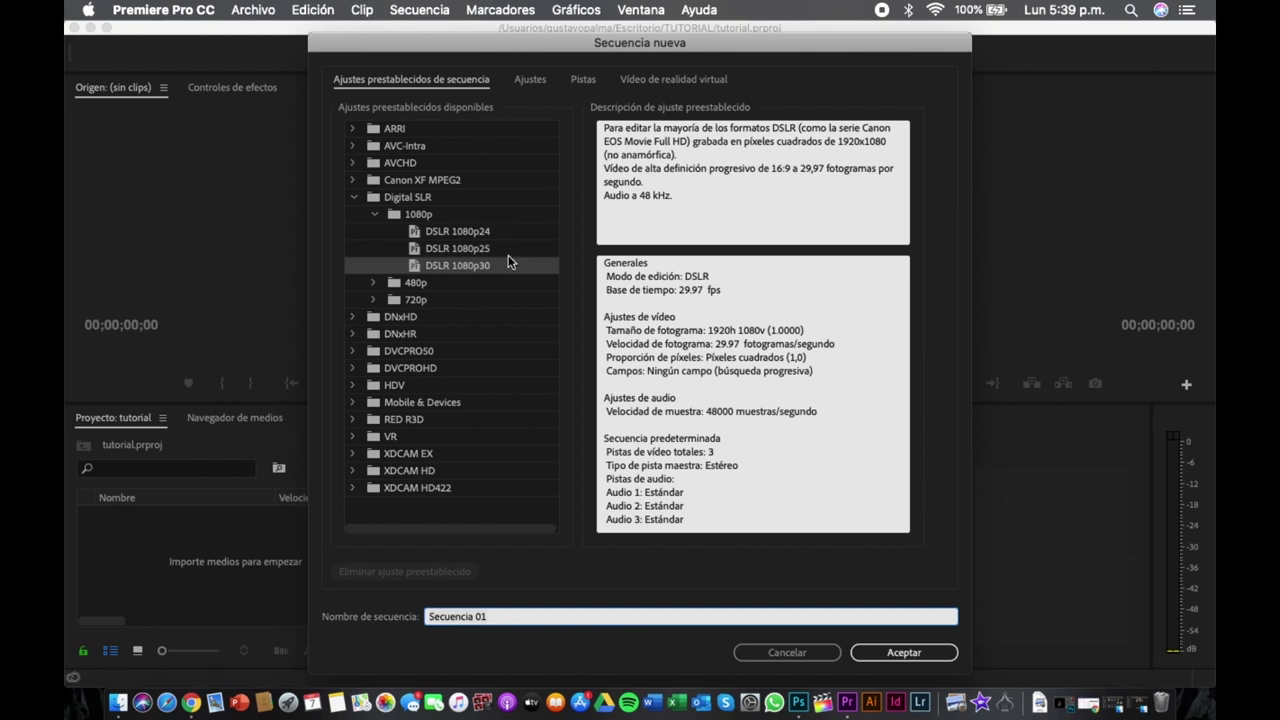
{"action": "left_click", "coordinate": [778, 652]}
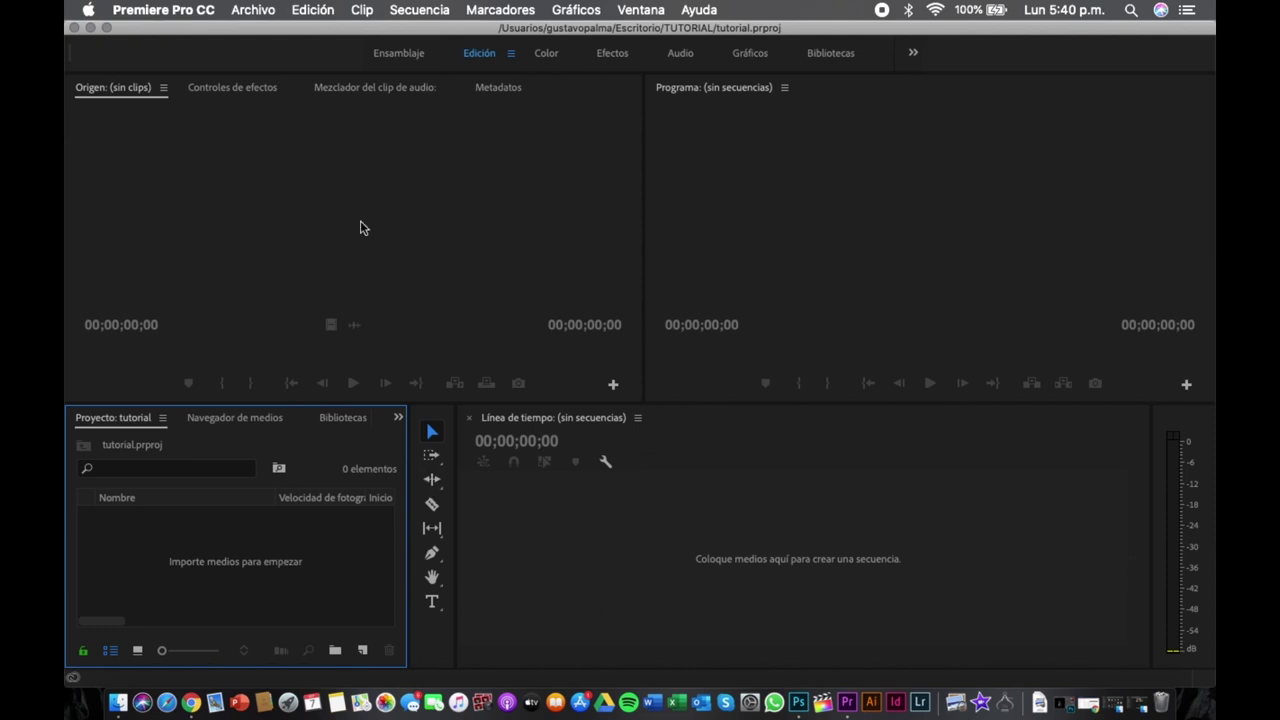
{"action": "left_click", "coordinate": [90, 27]}
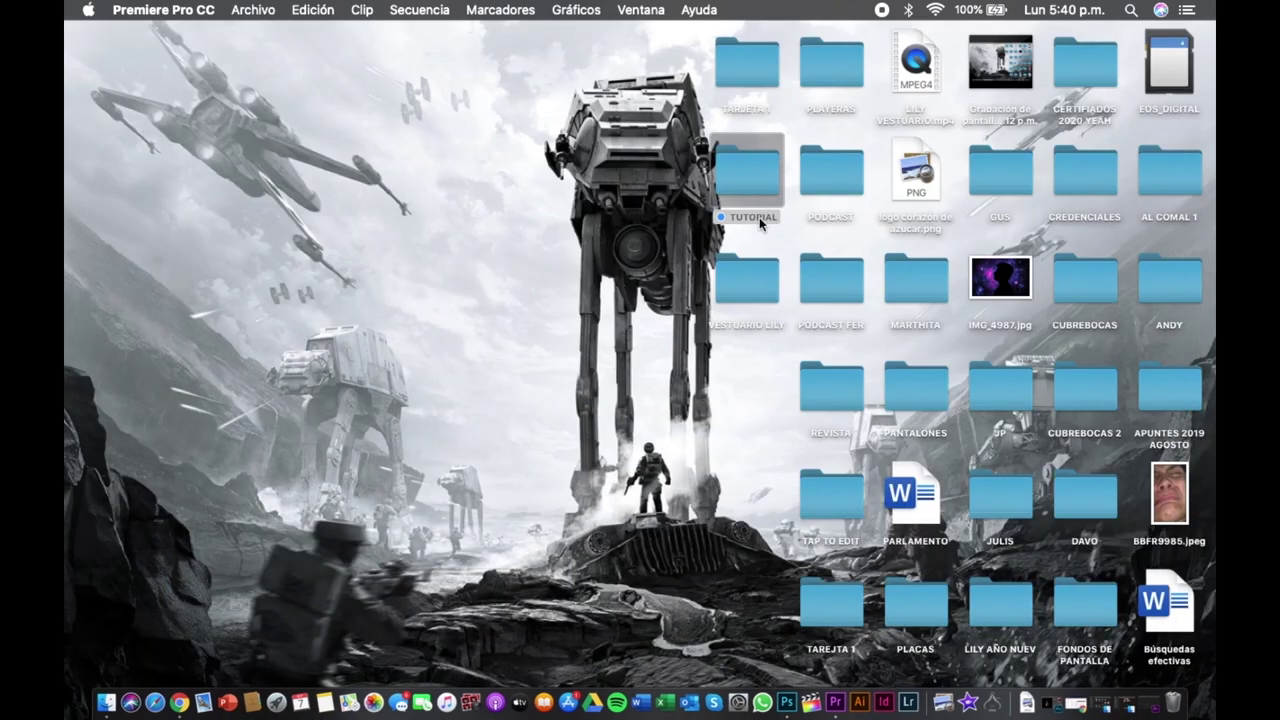
{"action": "double_click", "coordinate": [752, 184]}
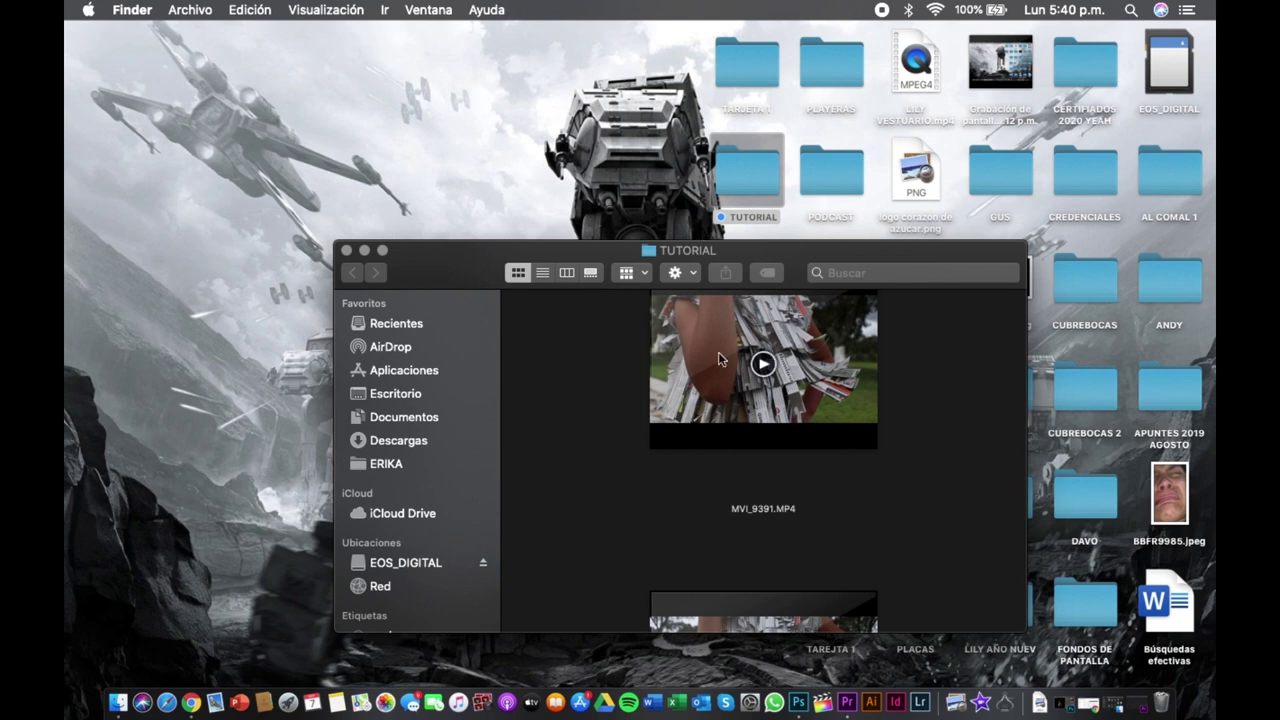
{"action": "scroll", "coordinate": [740, 360], "scroll_direction": "up", "scroll_amount": 5}
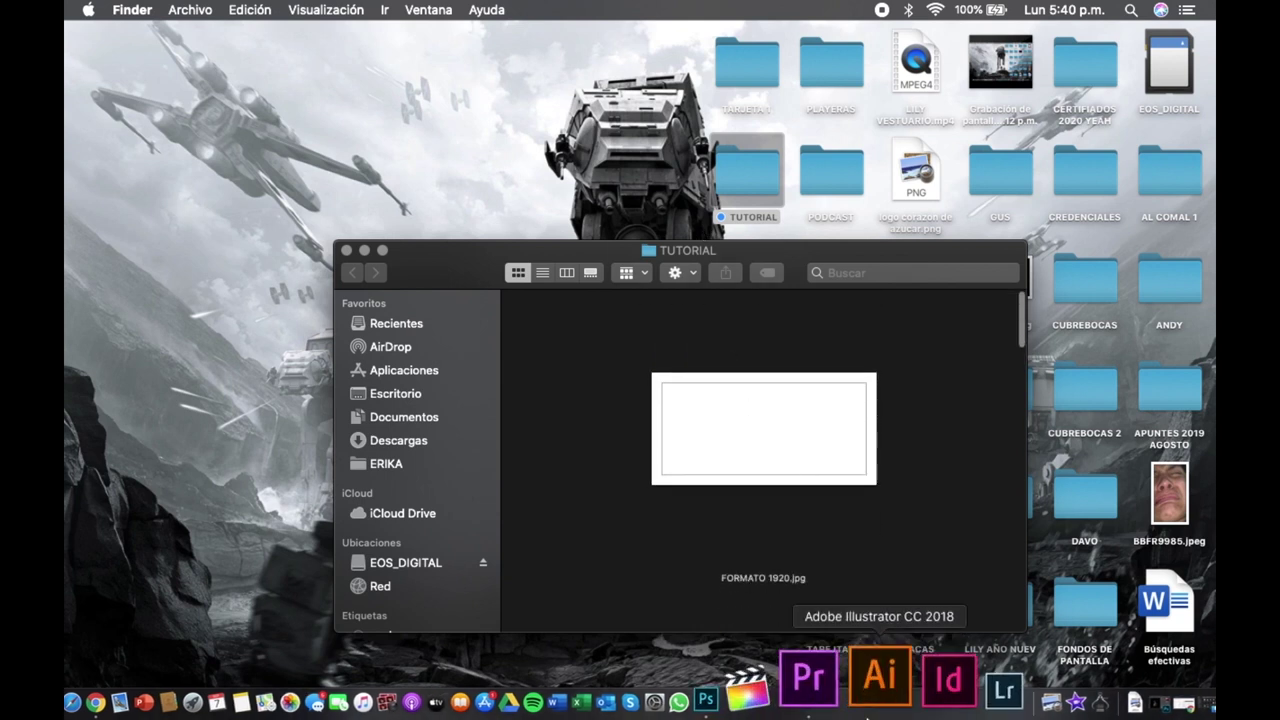
{"action": "left_click", "coordinate": [848, 690]}
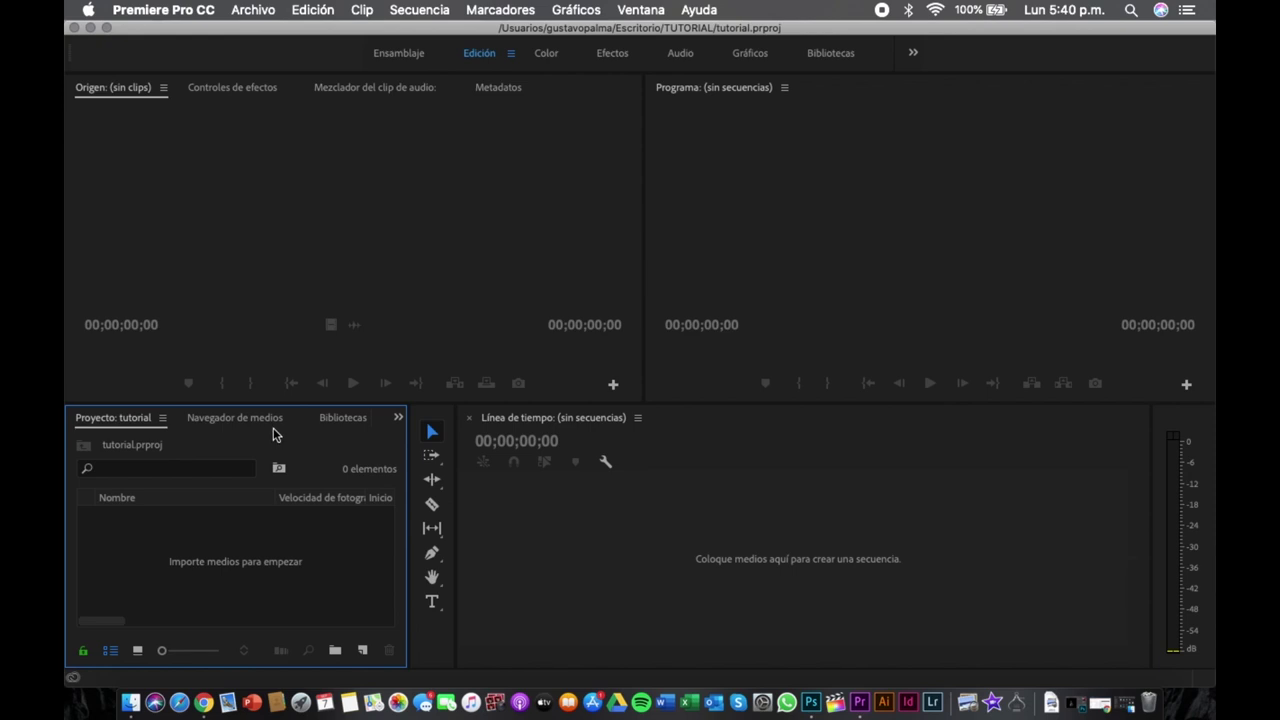
Import FORMATO 1920.jpg from the TUTORIAL folder into the Project panel.
{"action": "left_click", "coordinate": [255, 9]}
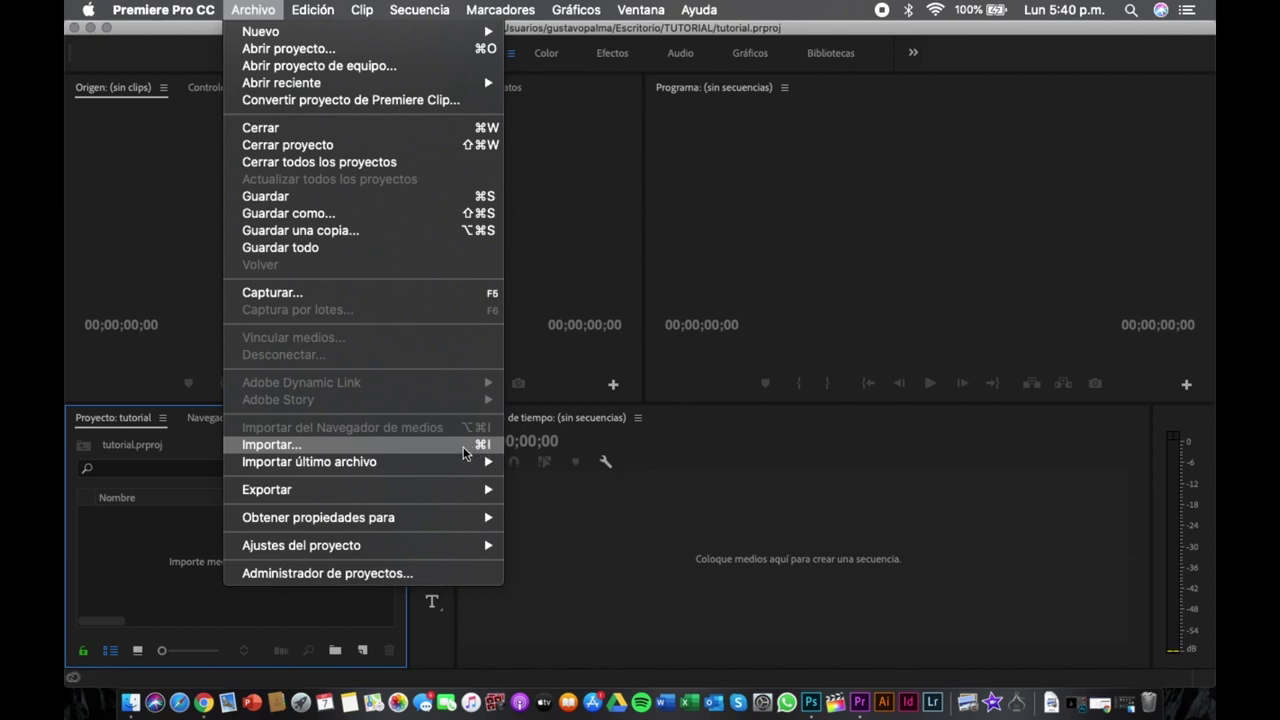
{"action": "left_click", "coordinate": [463, 452]}
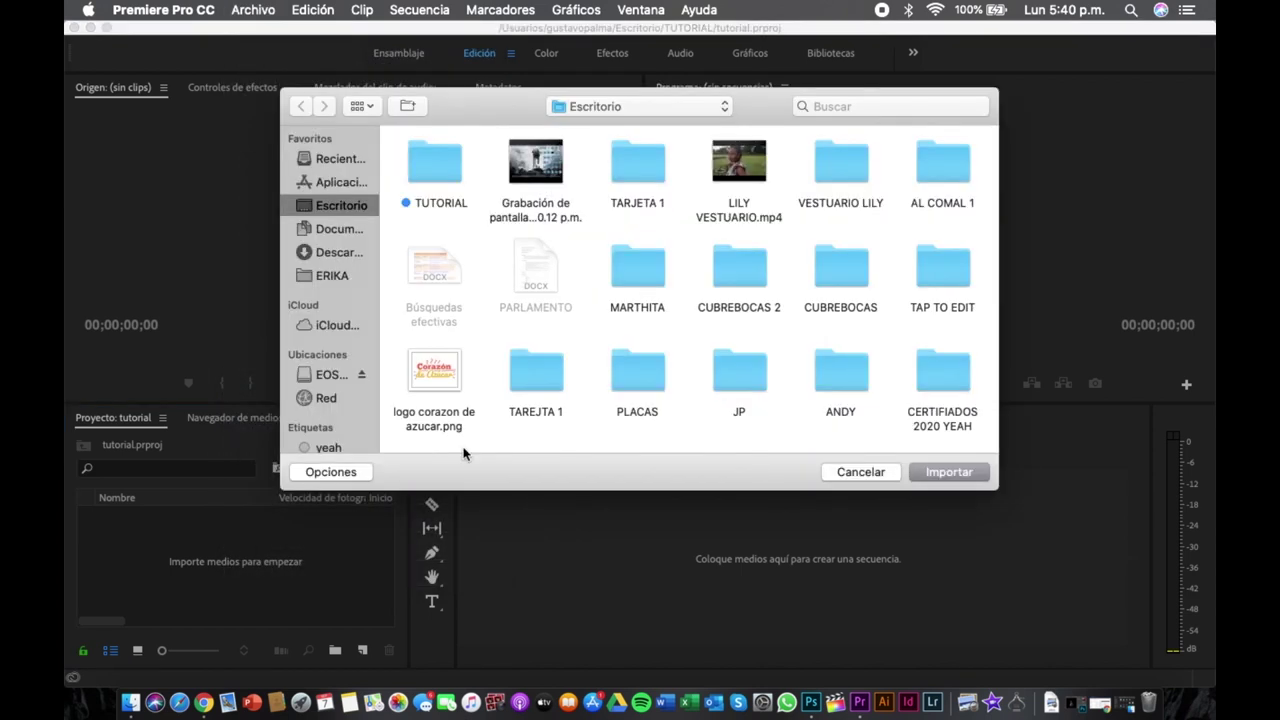
{"action": "double_click", "coordinate": [415, 180]}
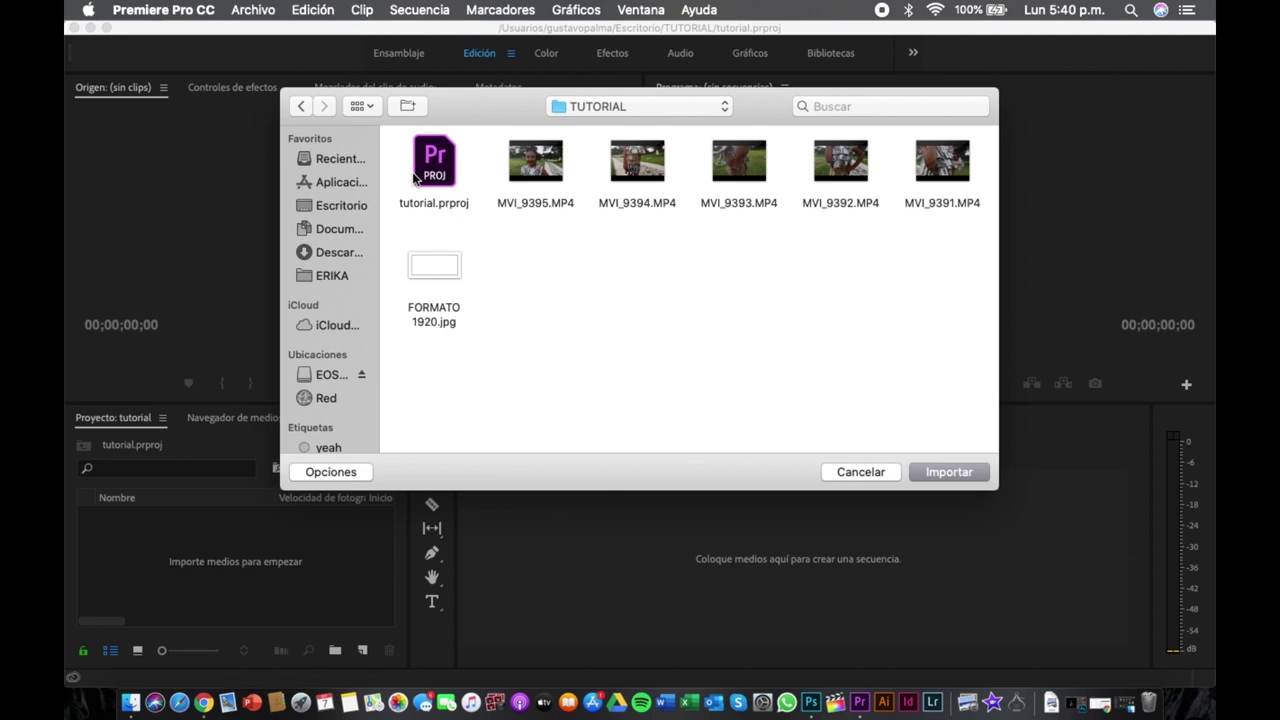
{"action": "left_click", "coordinate": [442, 277]}
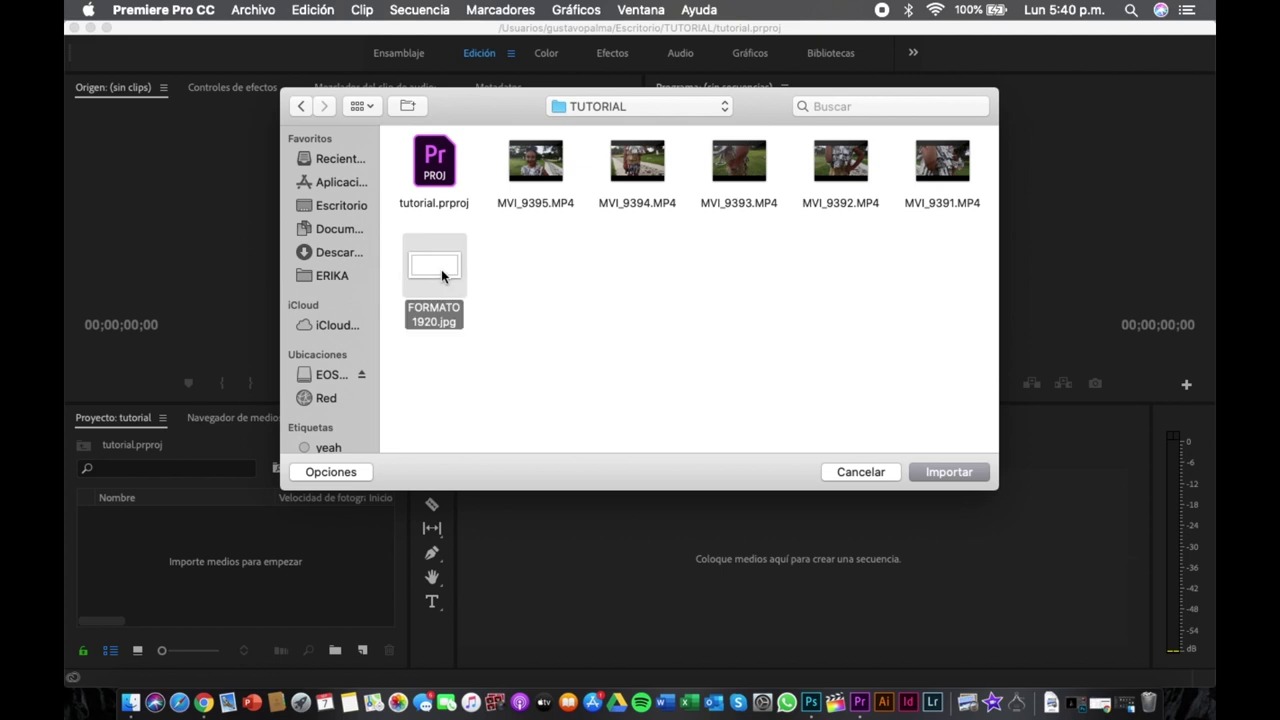
{"action": "left_click", "coordinate": [950, 472]}
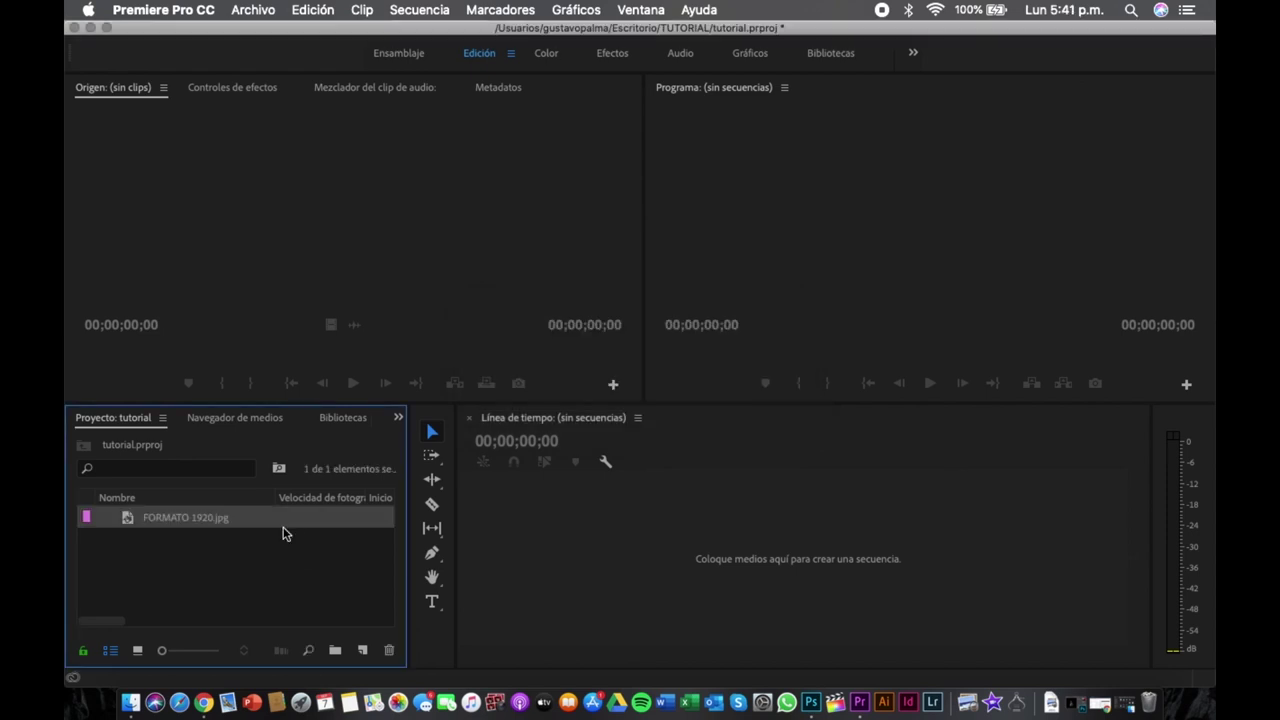
Create the FORMATO 1920 sequence from the image, then delete the image clip from V1.
{"action": "left_click_drag", "start_coordinate": [141, 527], "coordinate": [565, 591]}
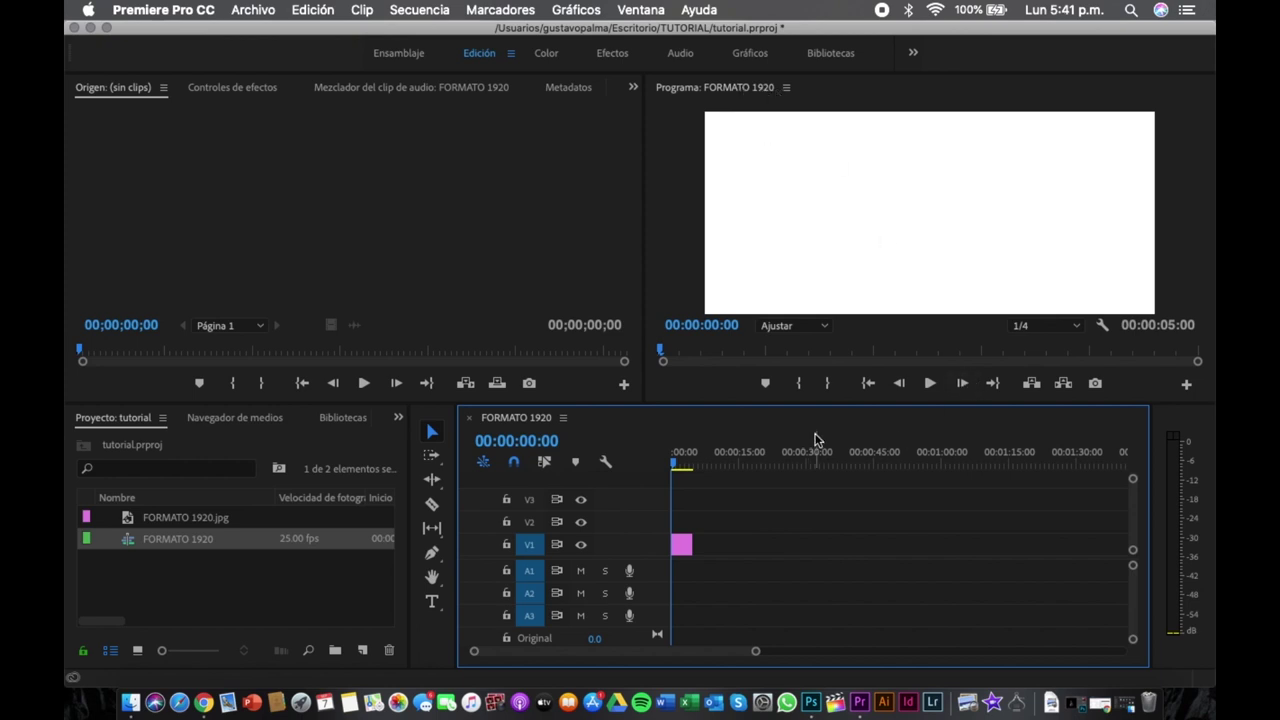
{"action": "left_click", "coordinate": [681, 552]}
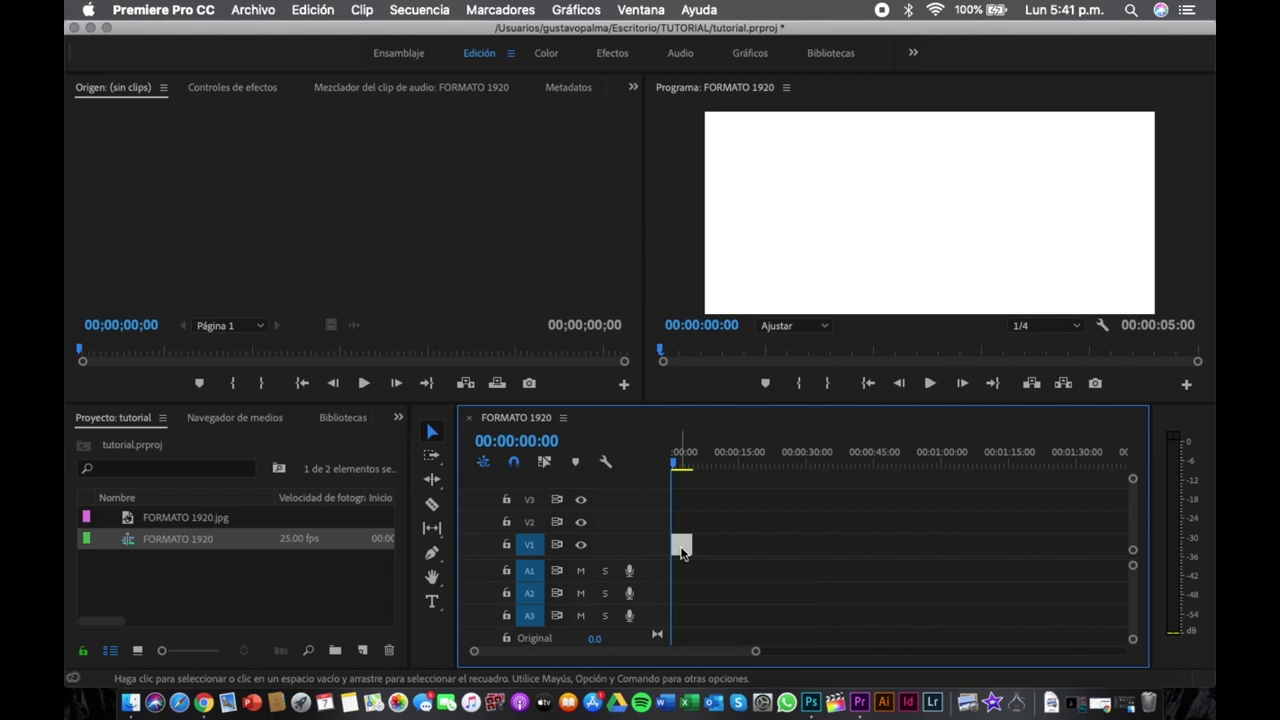
{"action": "key", "text": "Delete"}
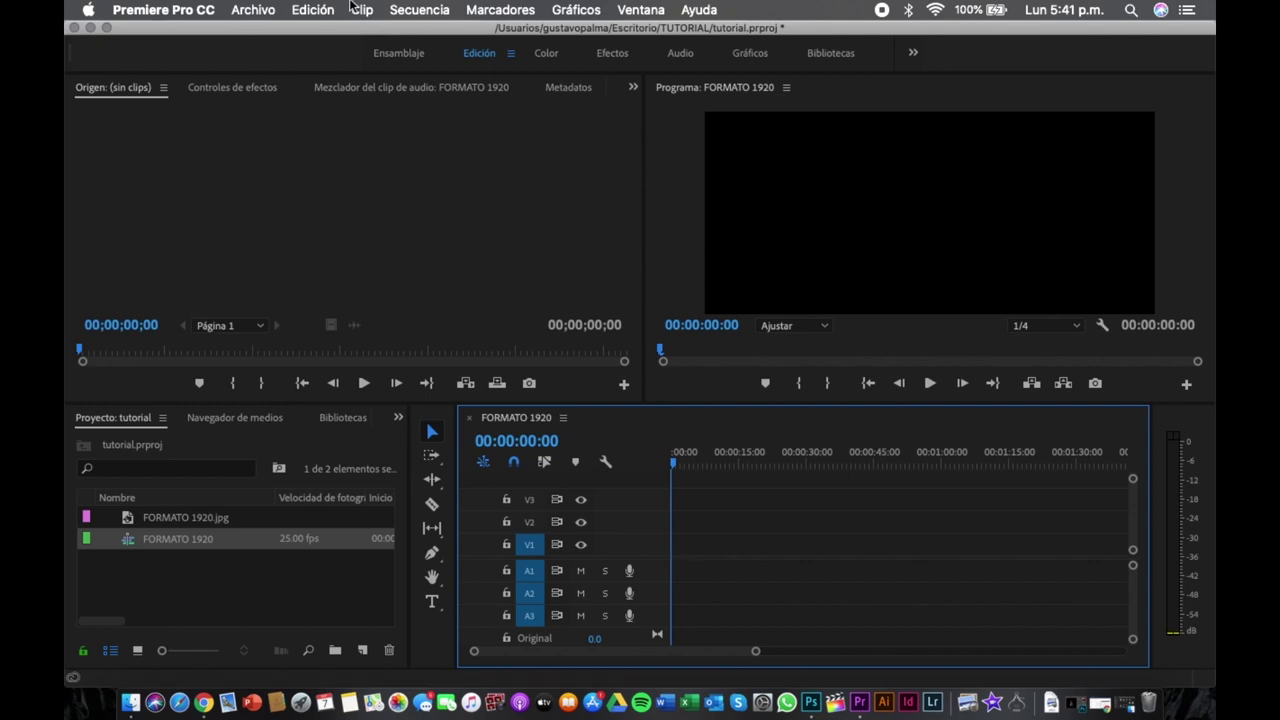
Import the five MVI MP4 clips and drag them onto the FORMATO 1920 timeline.
{"action": "left_click", "coordinate": [262, 8]}
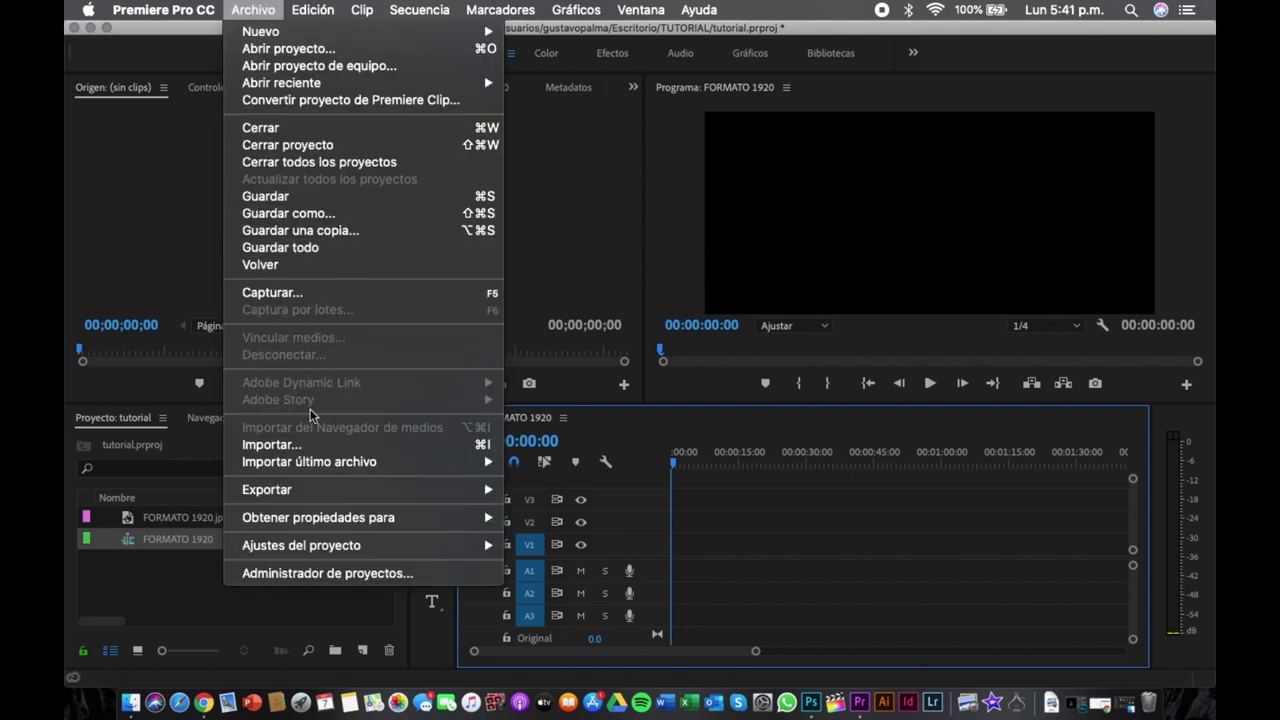
{"action": "left_click", "coordinate": [293, 447]}
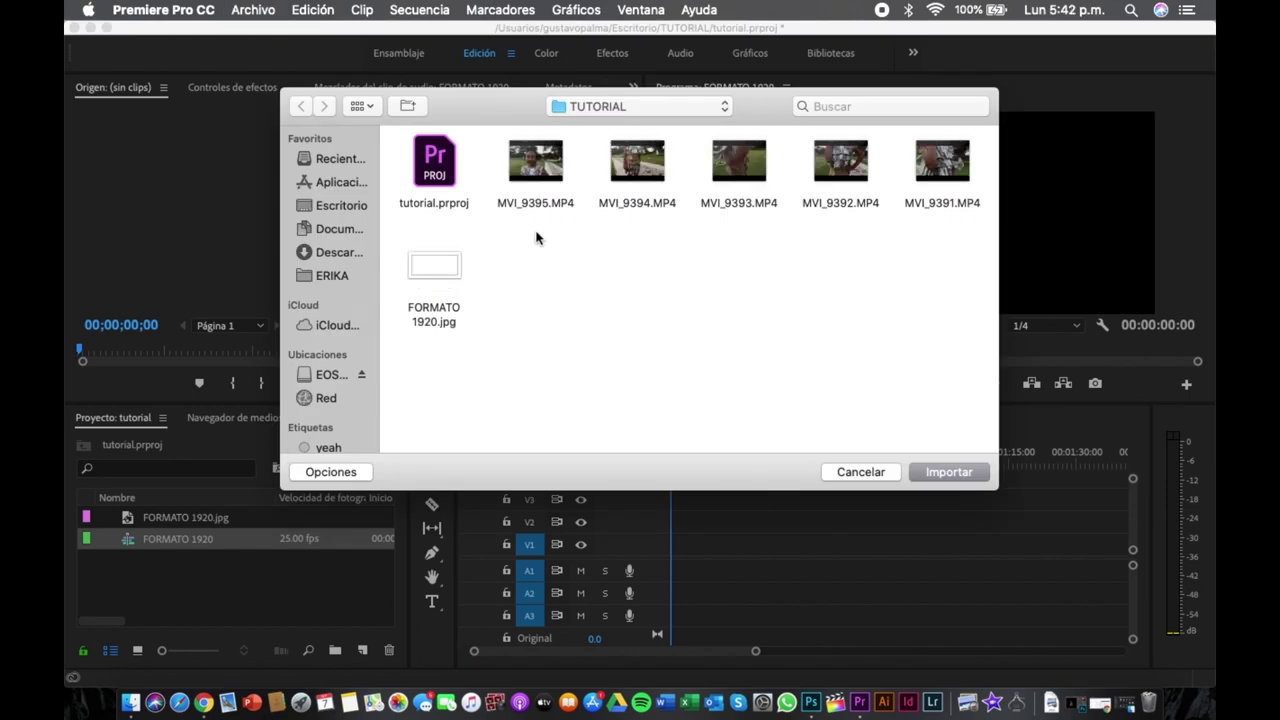
{"action": "left_click_drag", "start_coordinate": [537, 235], "coordinate": [914, 118]}
{"action": "key", "text": "Return"}
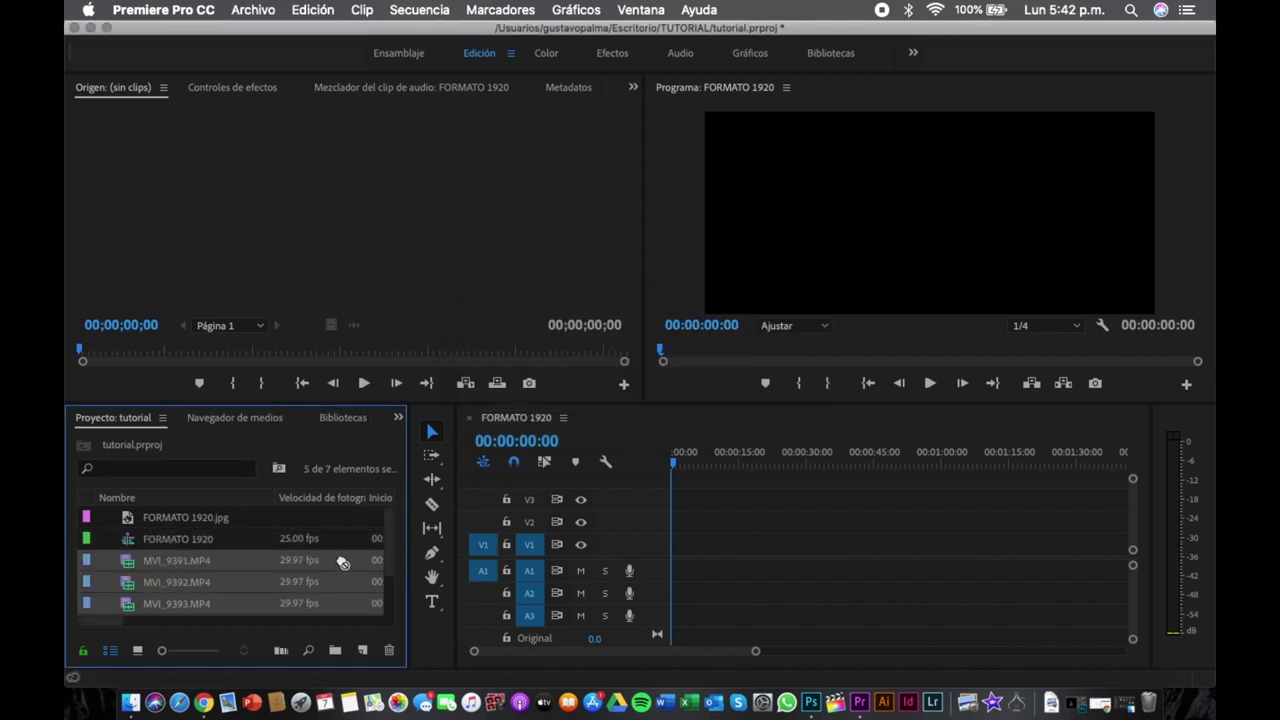
{"action": "left_click_drag", "start_coordinate": [342, 563], "coordinate": [684, 574]}
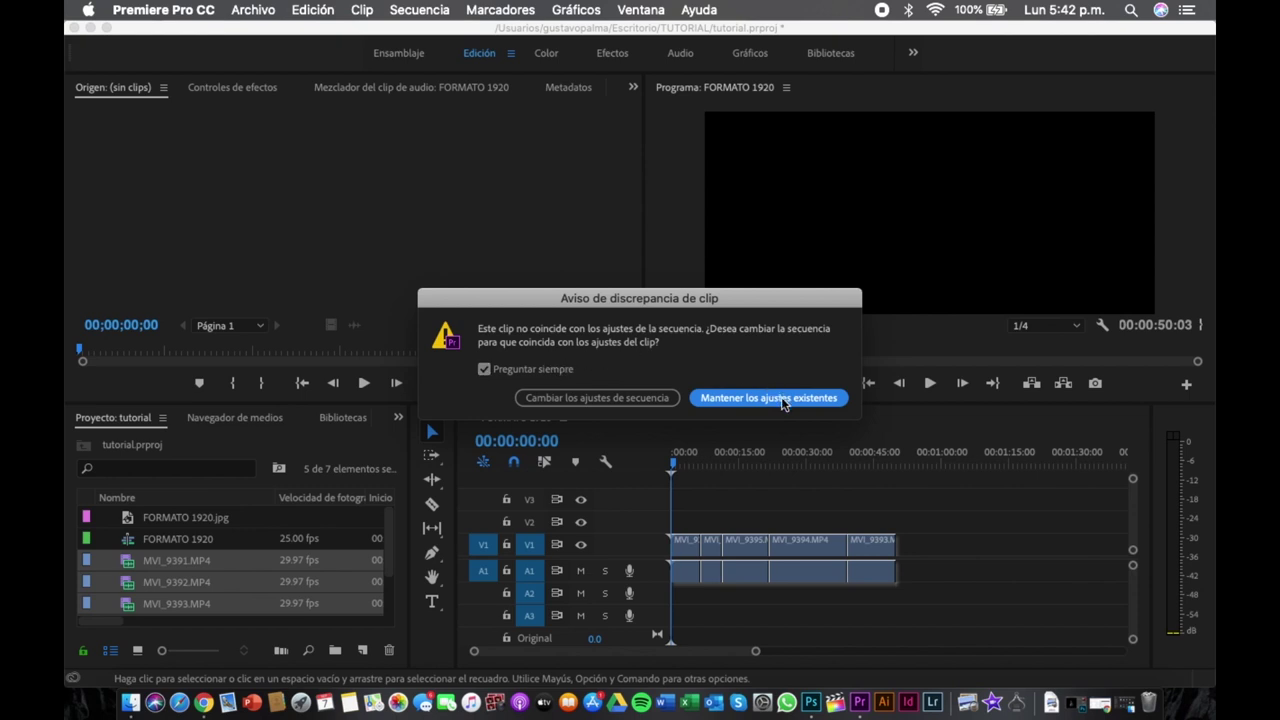
Keep the sequence's existing 25 fps settings in the clip mismatch warning, then deselect the clip.
{"action": "left_click", "coordinate": [783, 398]}
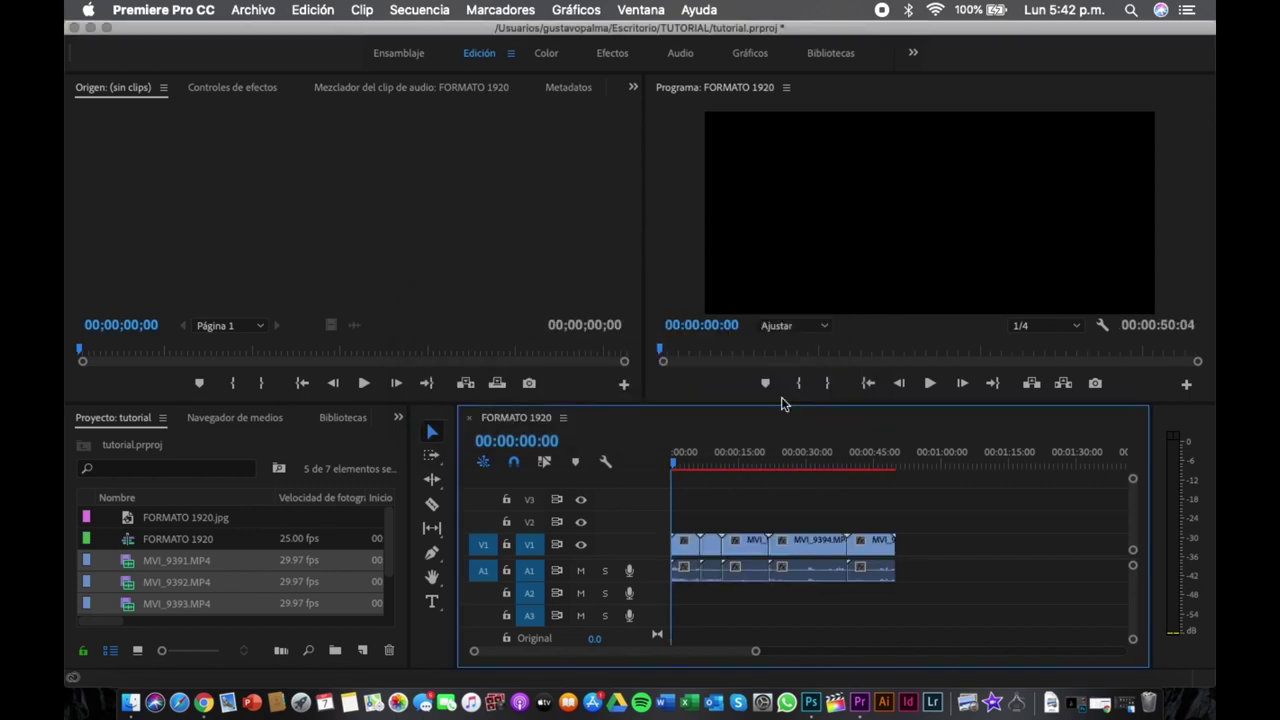
{"action": "left_click", "coordinate": [722, 460]}
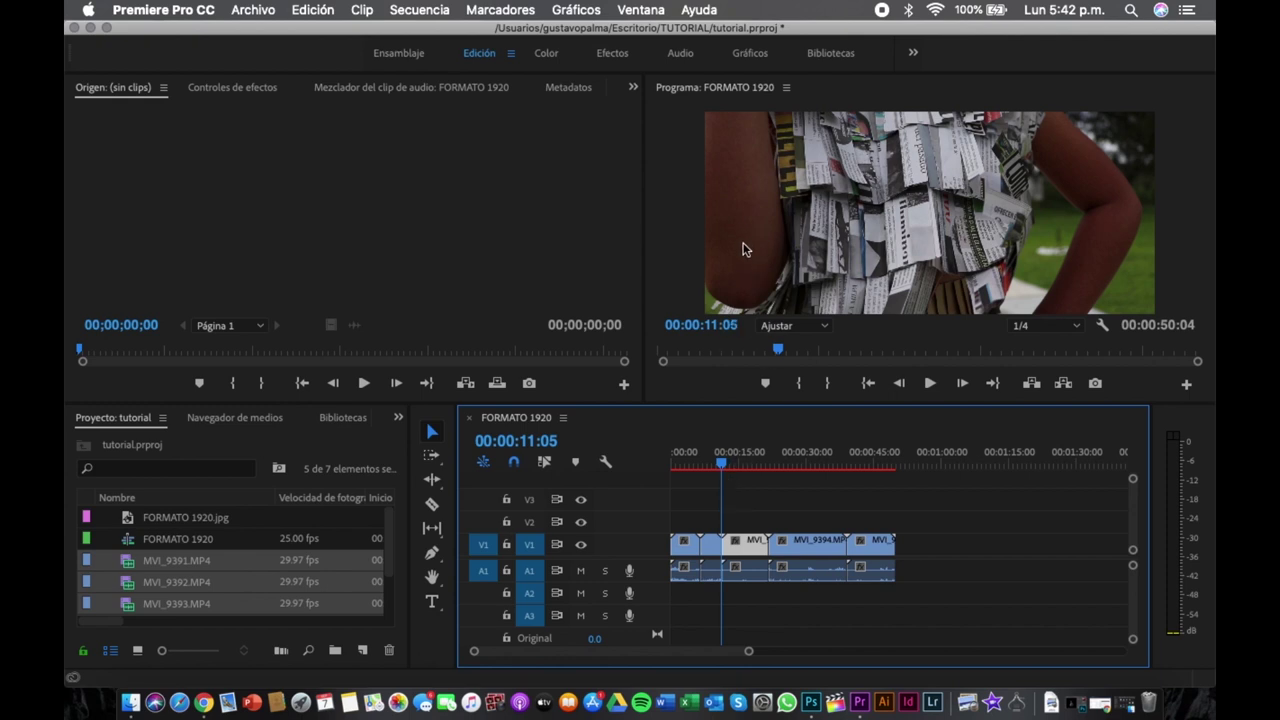
{"action": "left_click", "coordinate": [772, 506]}
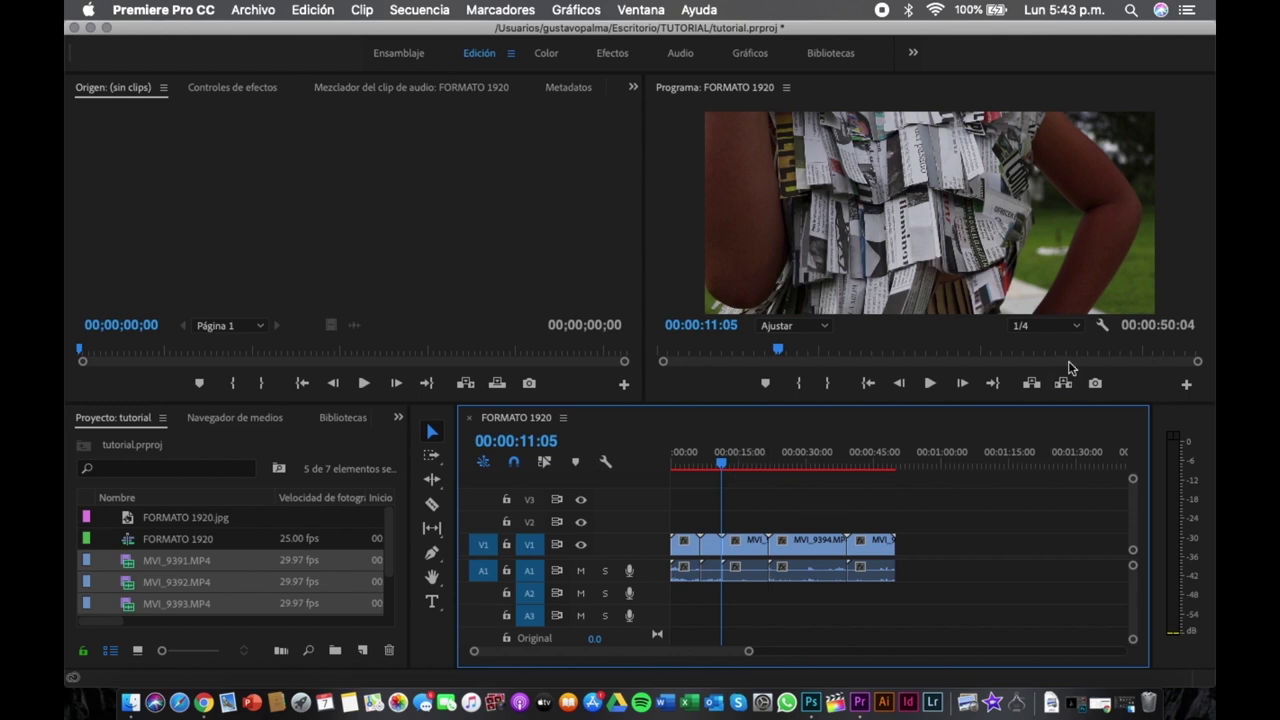
Keep playback resolution at 1/4 and play back part of the sequence.
{"action": "left_click", "coordinate": [1064, 330]}
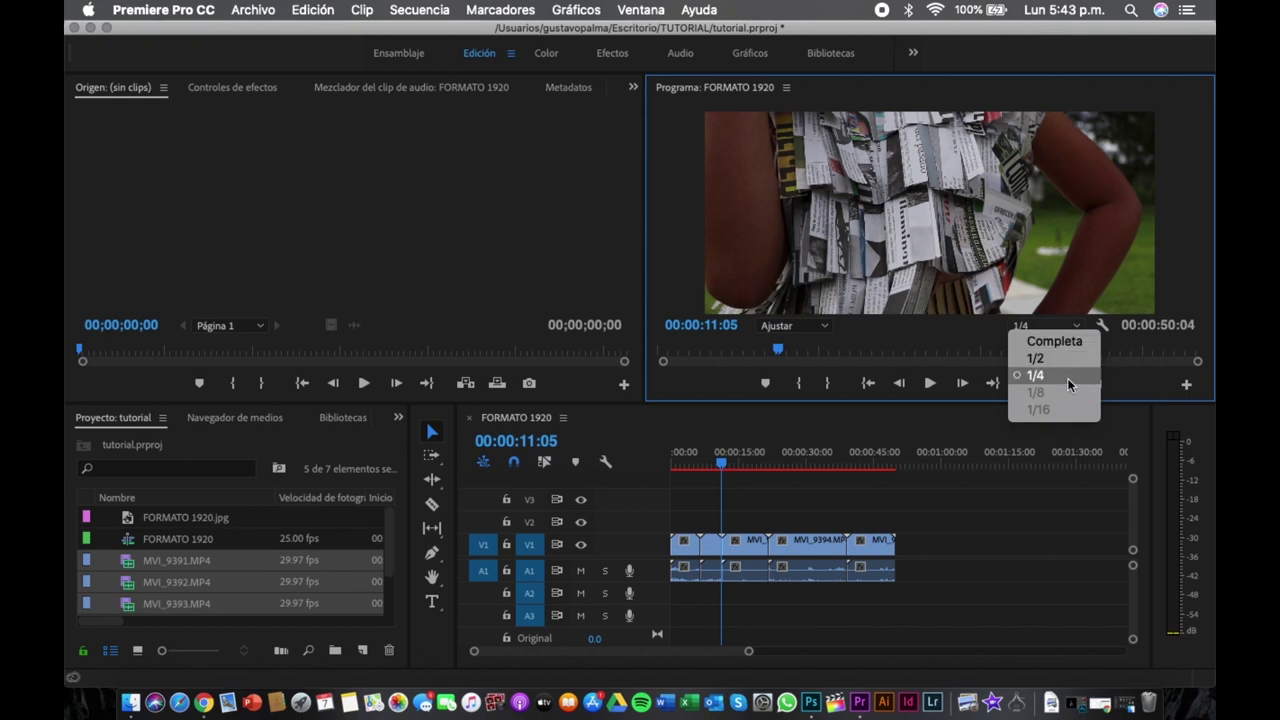
{"action": "left_click", "coordinate": [1067, 376]}
{"action": "left_click", "coordinate": [826, 502]}
{"action": "key", "text": "space"}
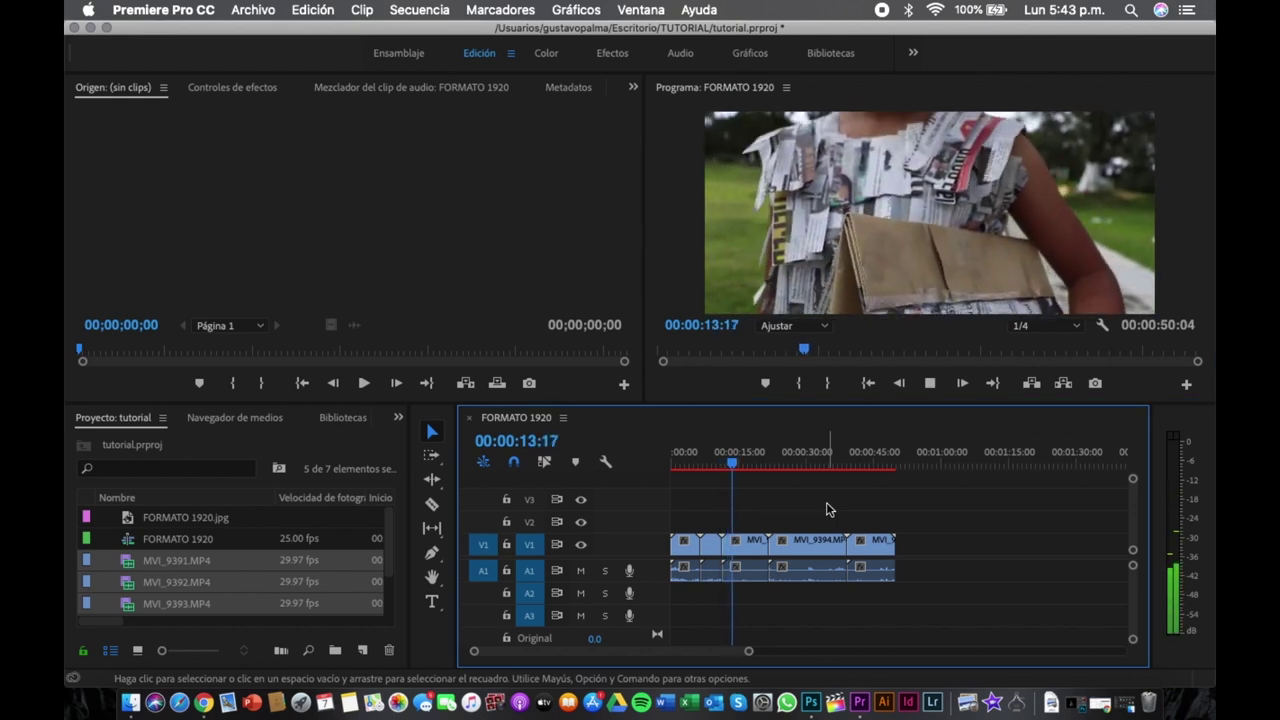
{"action": "key", "text": "space"}
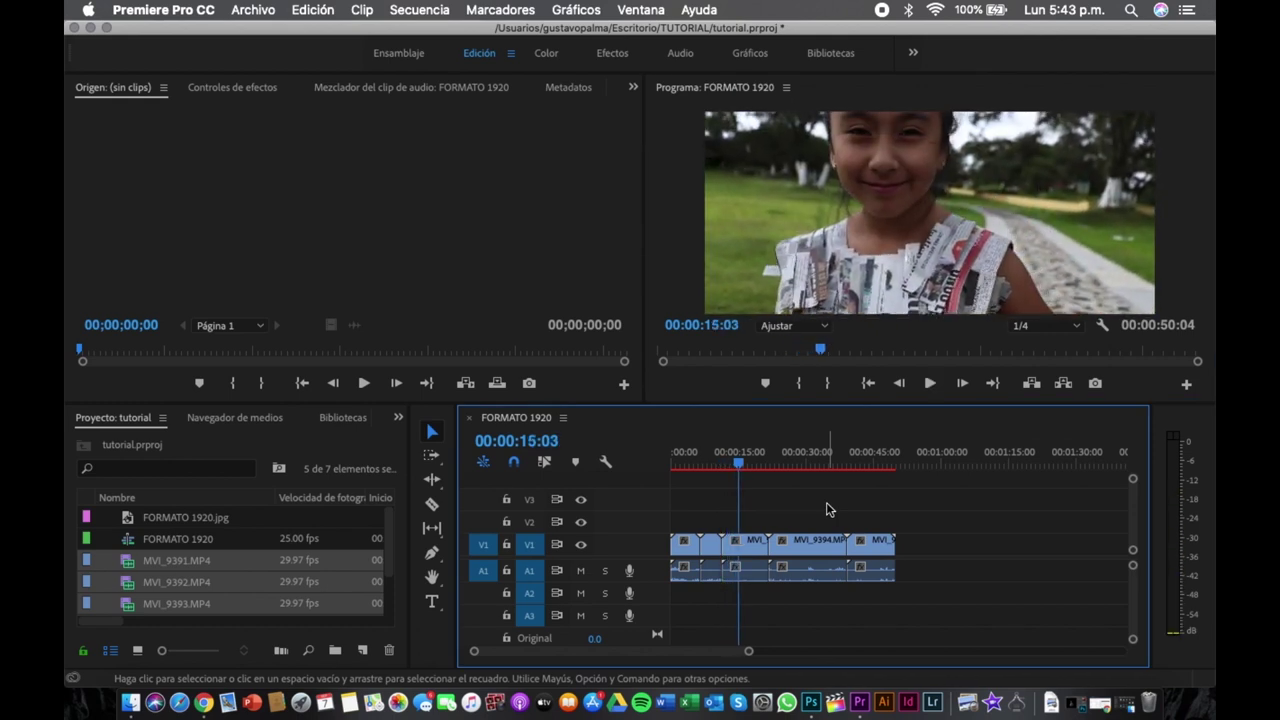
At 00:00:16:05, zoom the Program monitor preview out to 10%.
{"action": "left_click", "coordinate": [743, 460]}
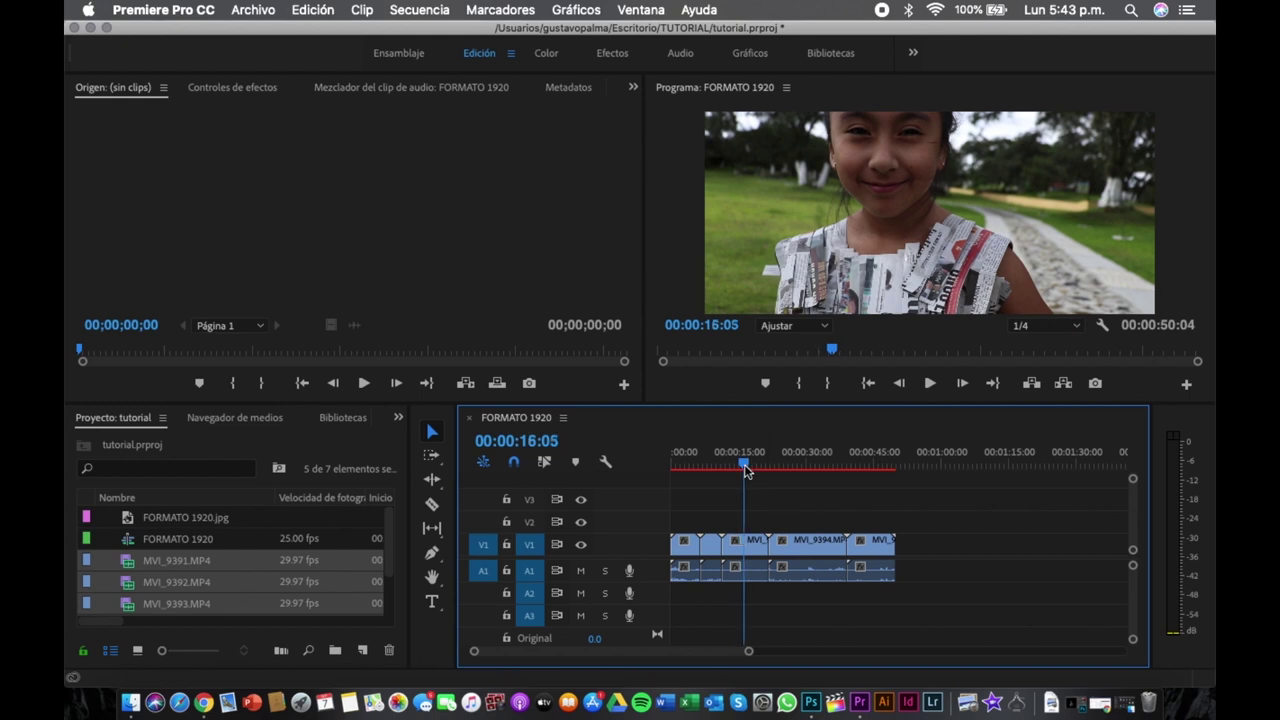
{"action": "left_click", "coordinate": [764, 327]}
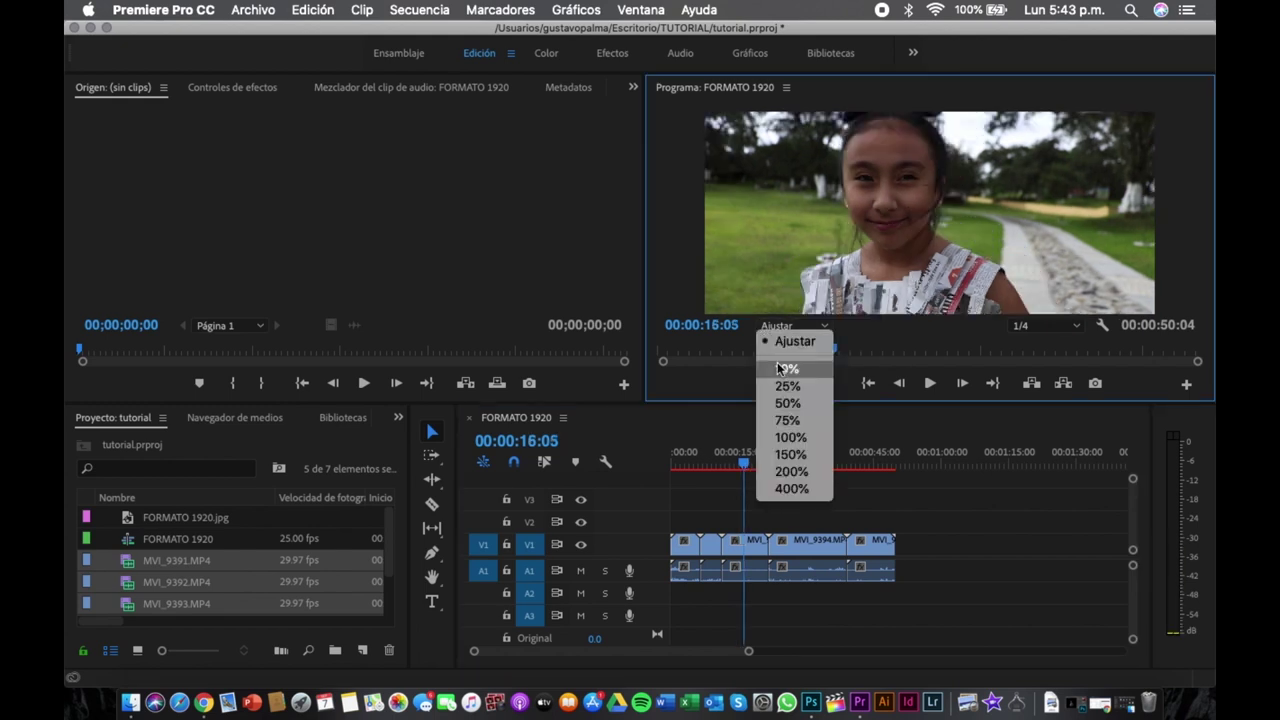
{"action": "left_click", "coordinate": [809, 387]}
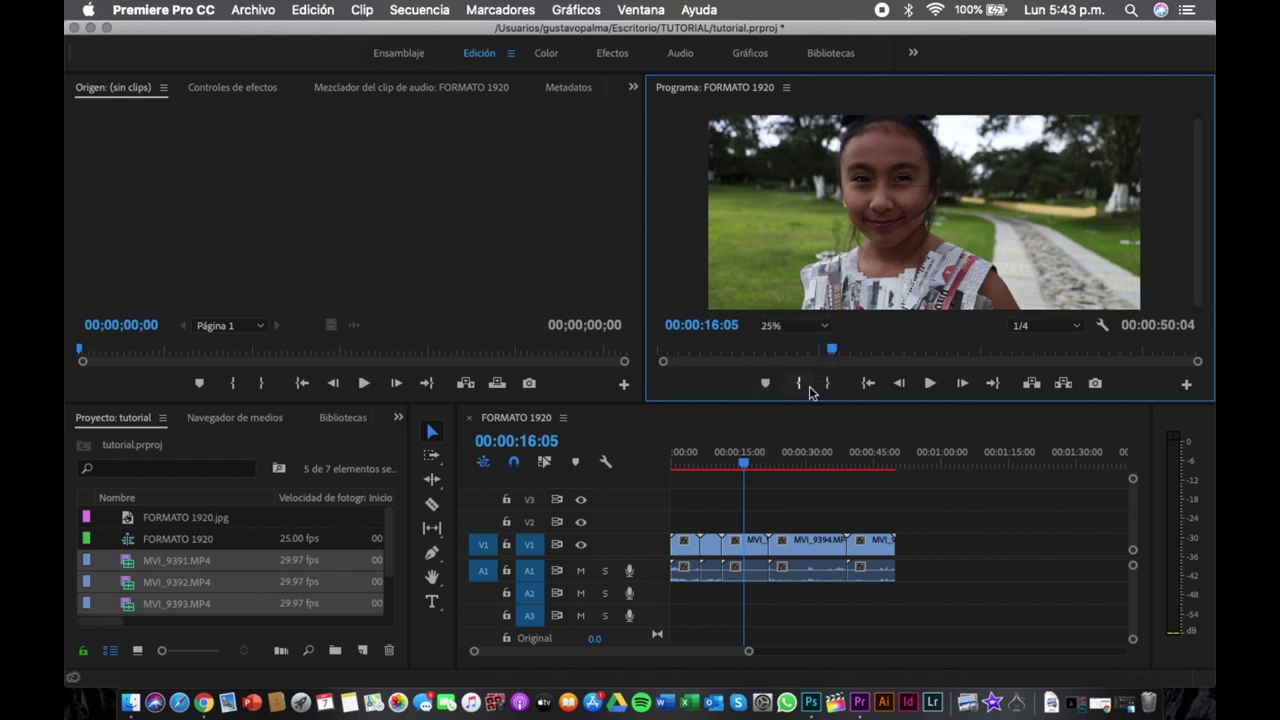
{"action": "left_click", "coordinate": [774, 326]}
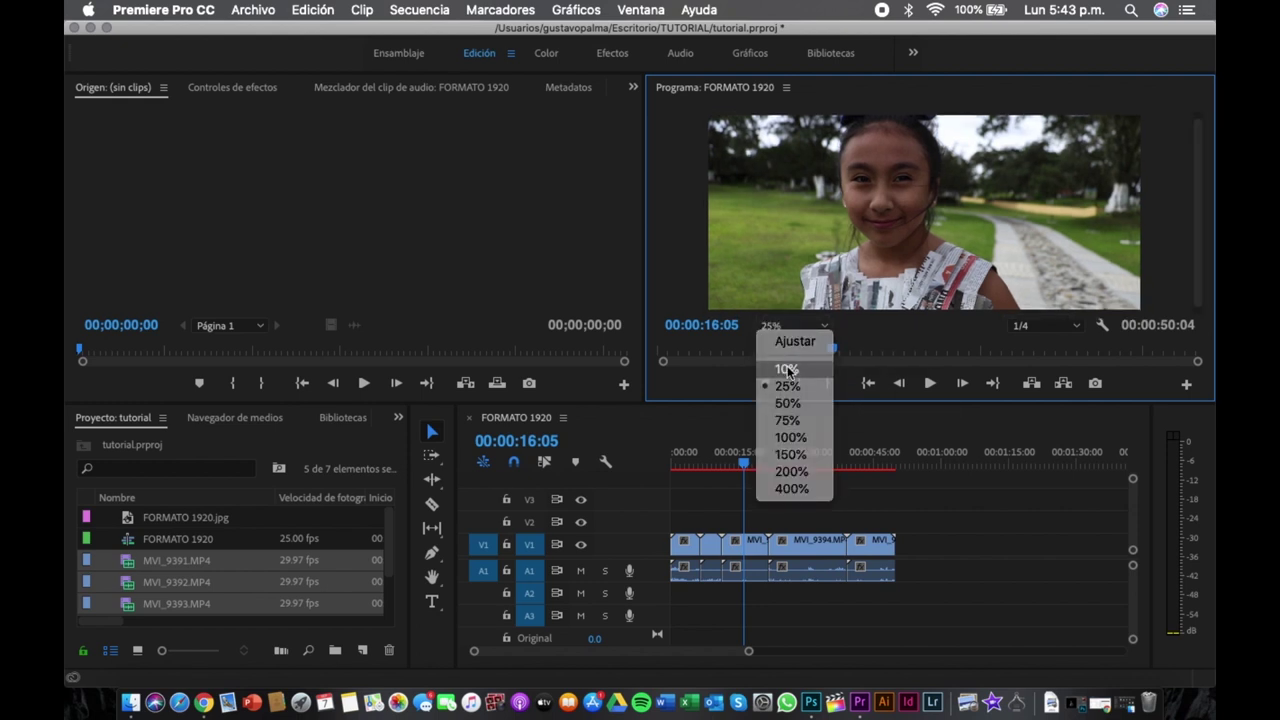
{"action": "left_click", "coordinate": [788, 369]}
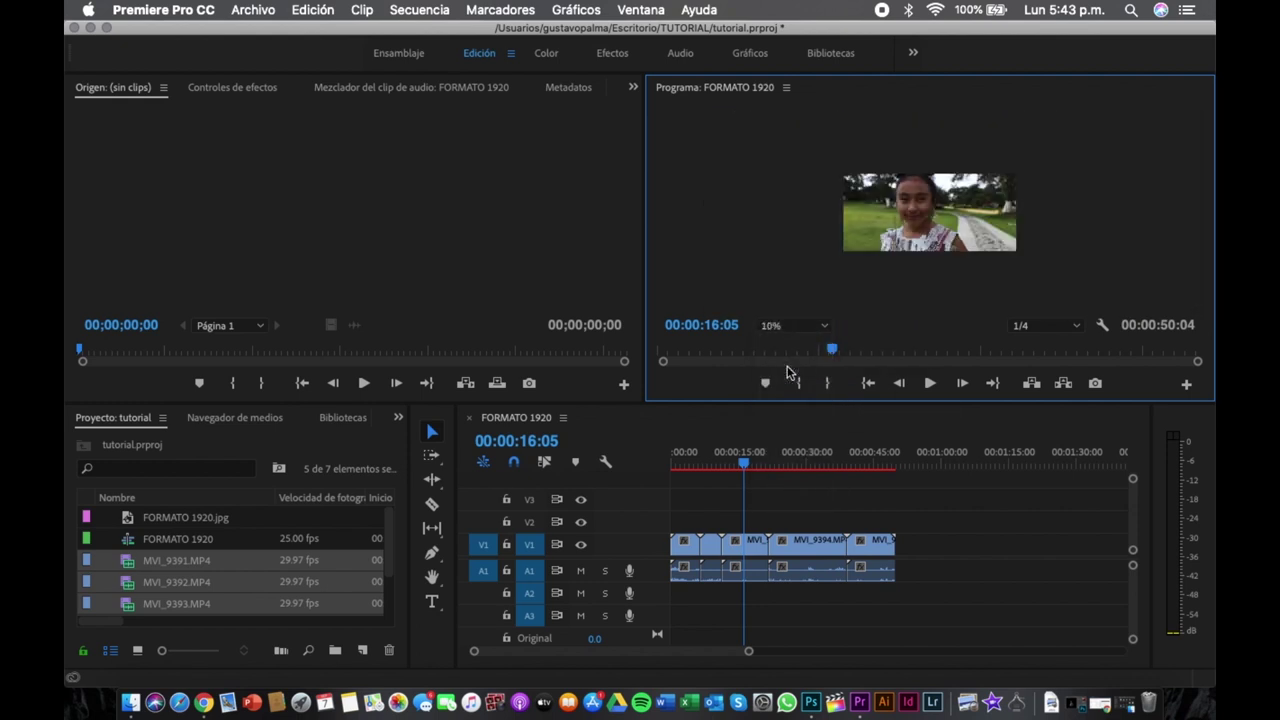
Drag the girl's clip slightly upward in the Program monitor frame.
{"action": "left_click", "coordinate": [752, 540]}
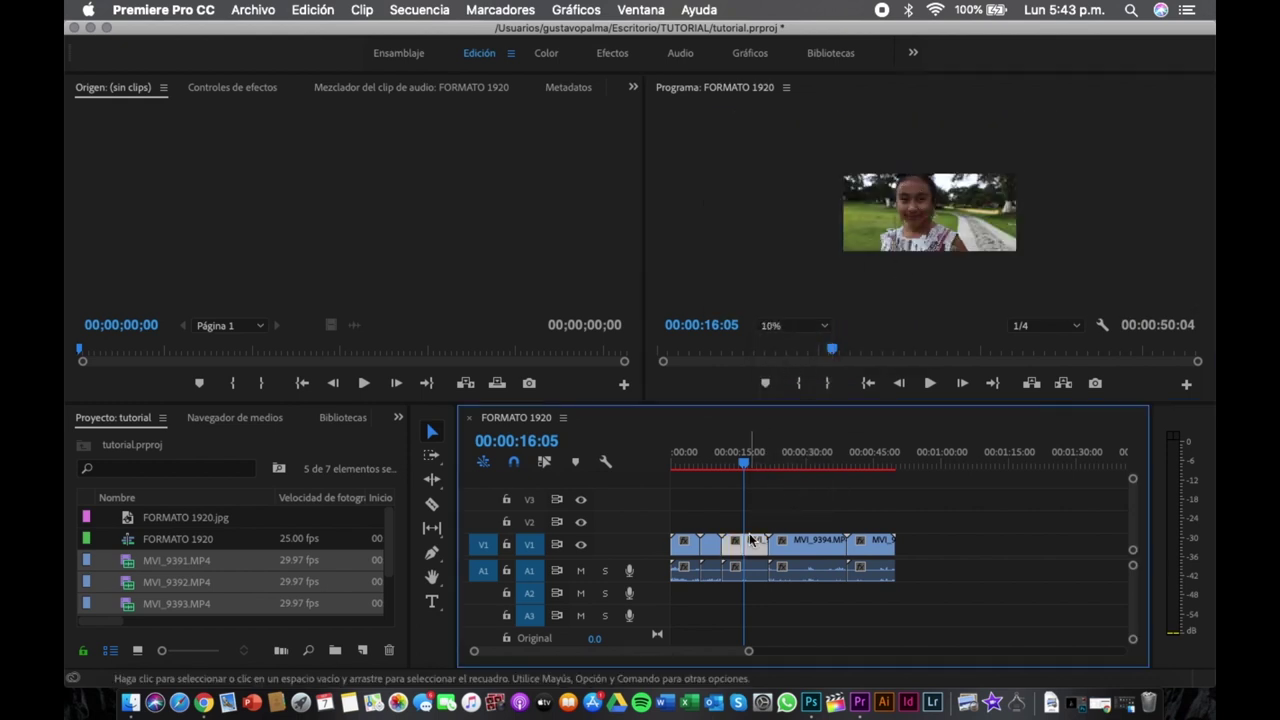
{"action": "left_click", "coordinate": [908, 228]}
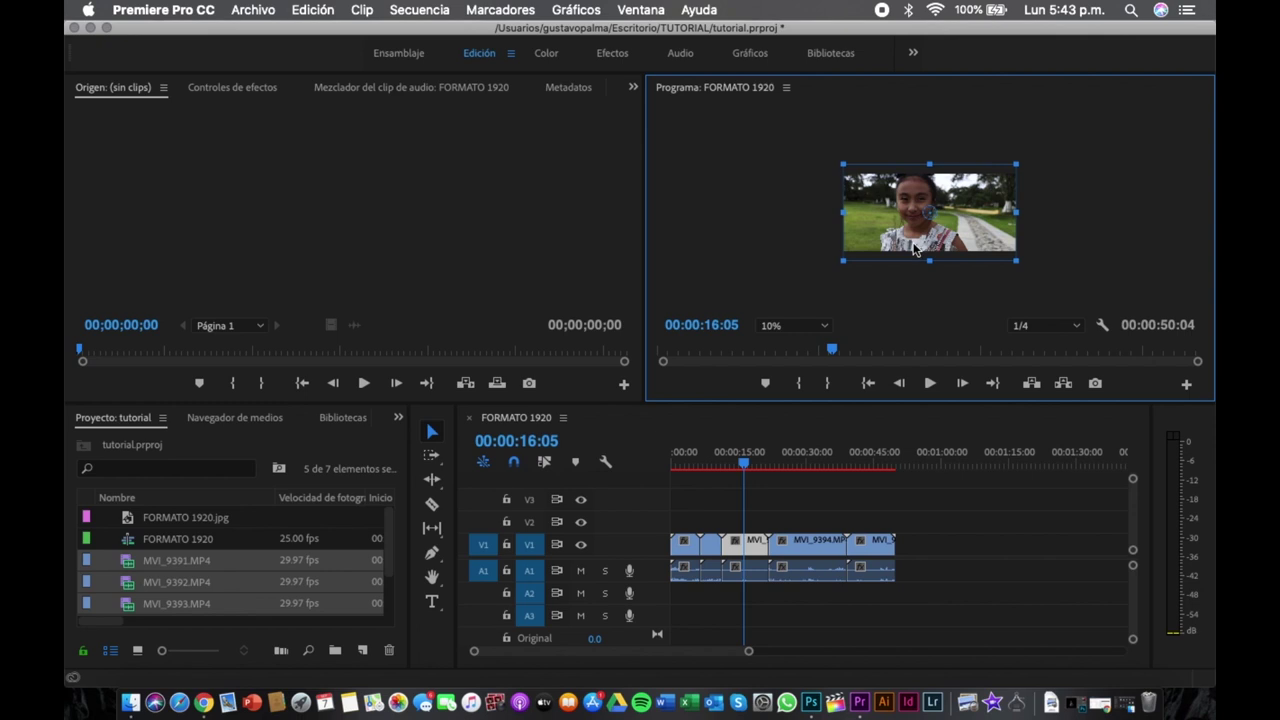
{"action": "left_click_drag", "start_coordinate": [913, 249], "coordinate": [913, 258]}
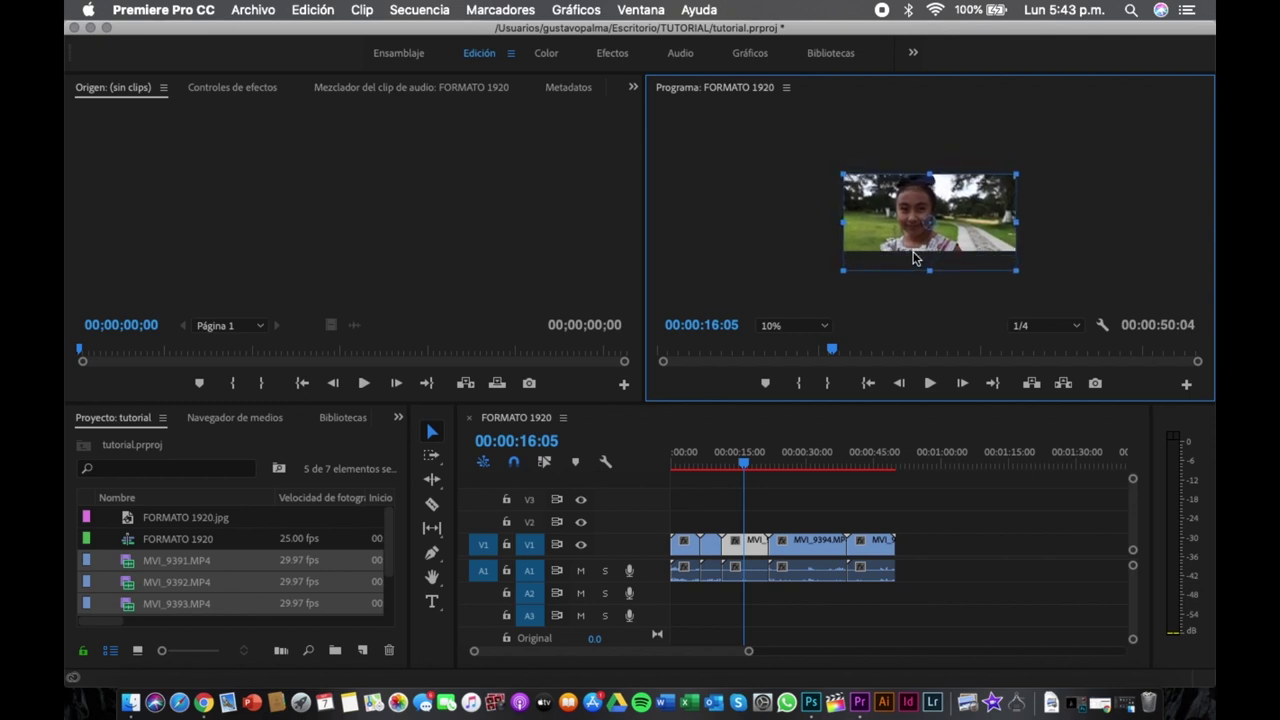
Fit the program preview back to the panel and scrub to about 16 seconds.
{"action": "left_click", "coordinate": [826, 326]}
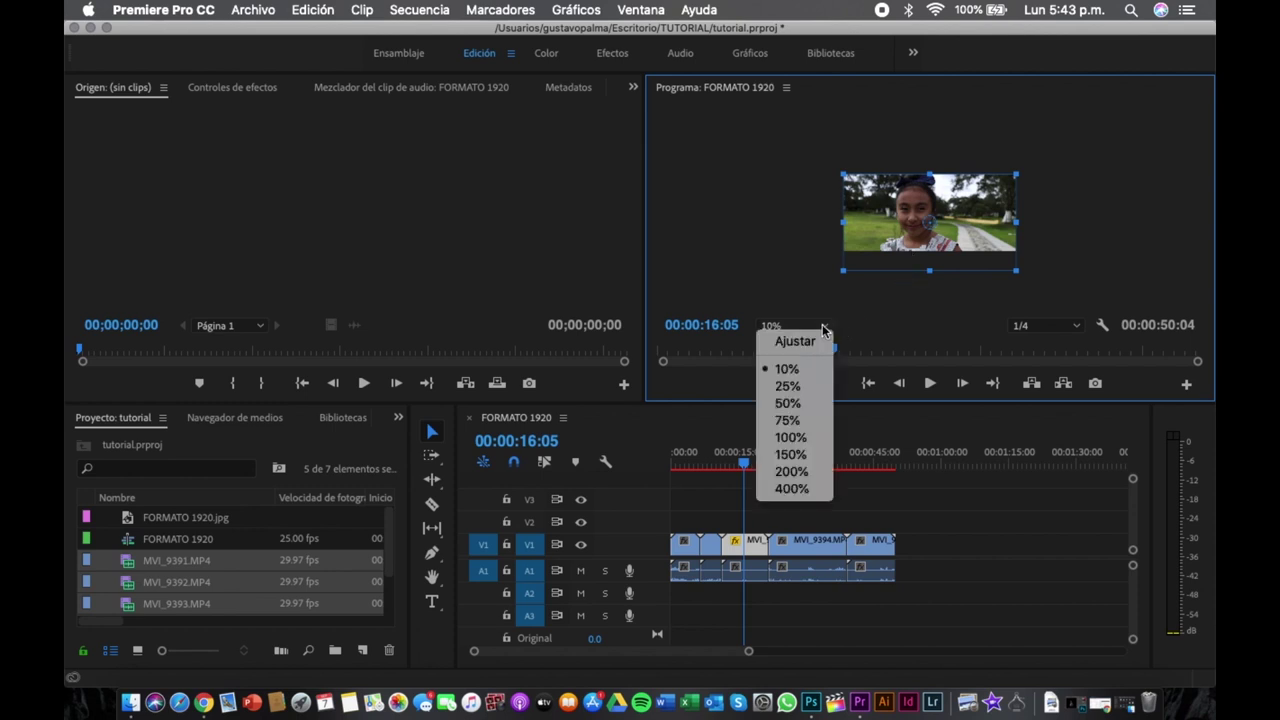
{"action": "left_click", "coordinate": [794, 341]}
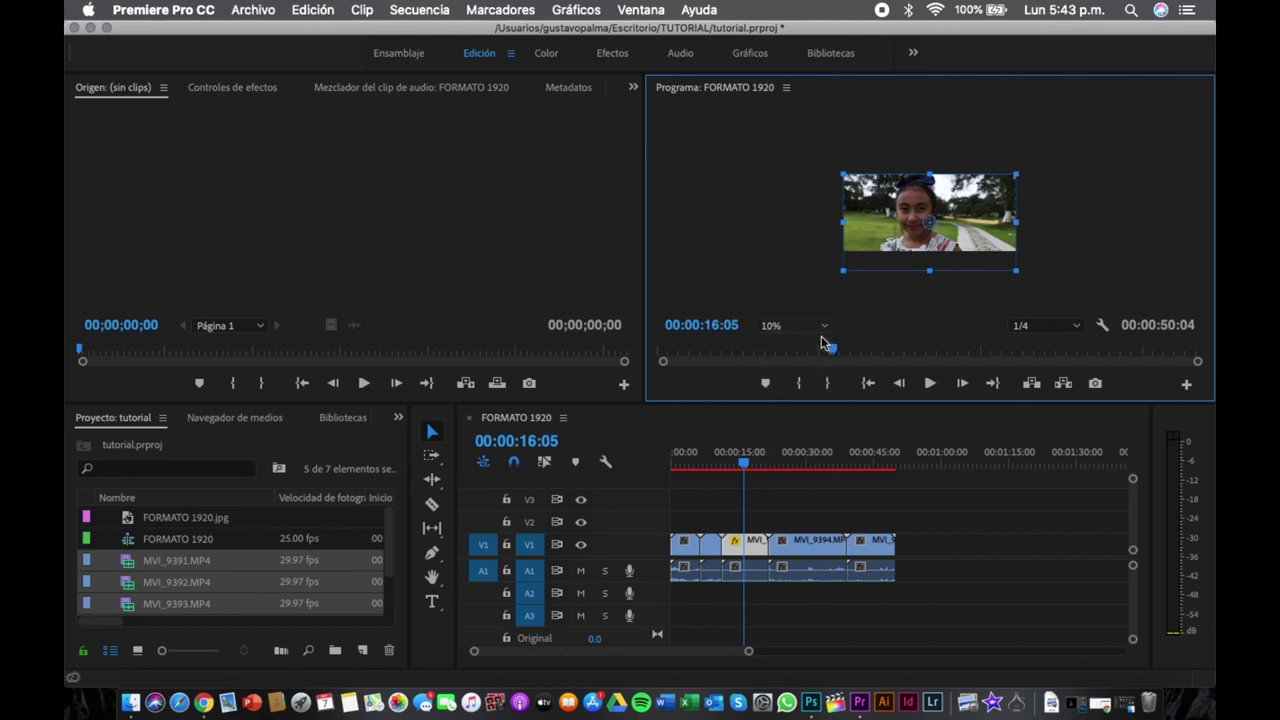
{"action": "left_click", "coordinate": [731, 466]}
{"action": "left_click_drag", "start_coordinate": [731, 466], "coordinate": [760, 466]}
Razor the V1 clips near 00:00:19:05 and move the MVI_9394 piece to 00:00:25:10.
{"action": "left_click", "coordinate": [789, 478]}
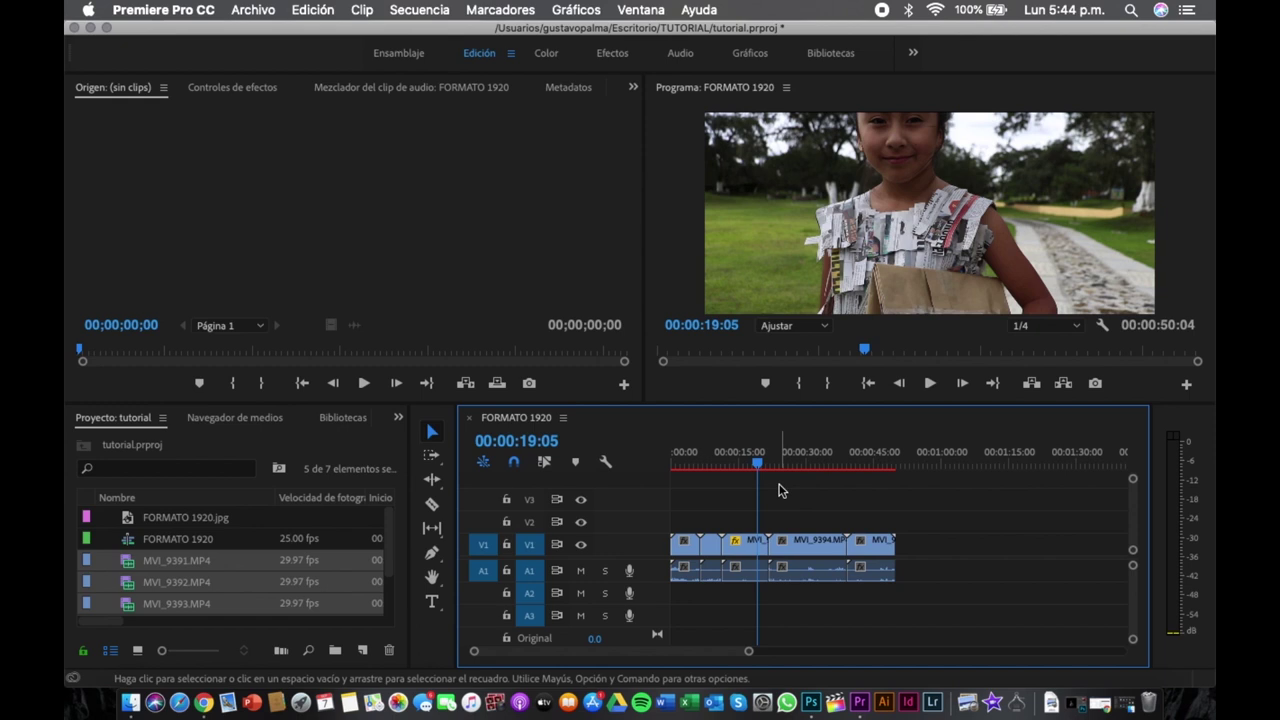
{"action": "key", "text": "c"}
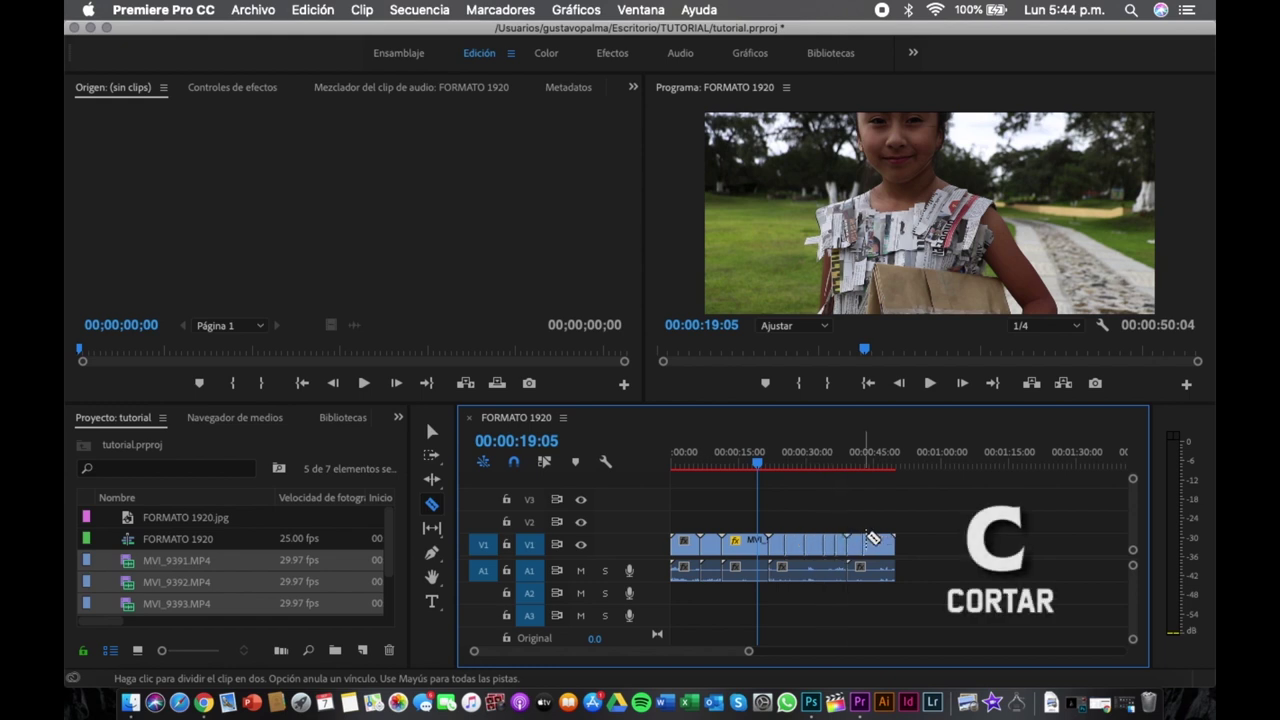
{"action": "key", "text": "v"}
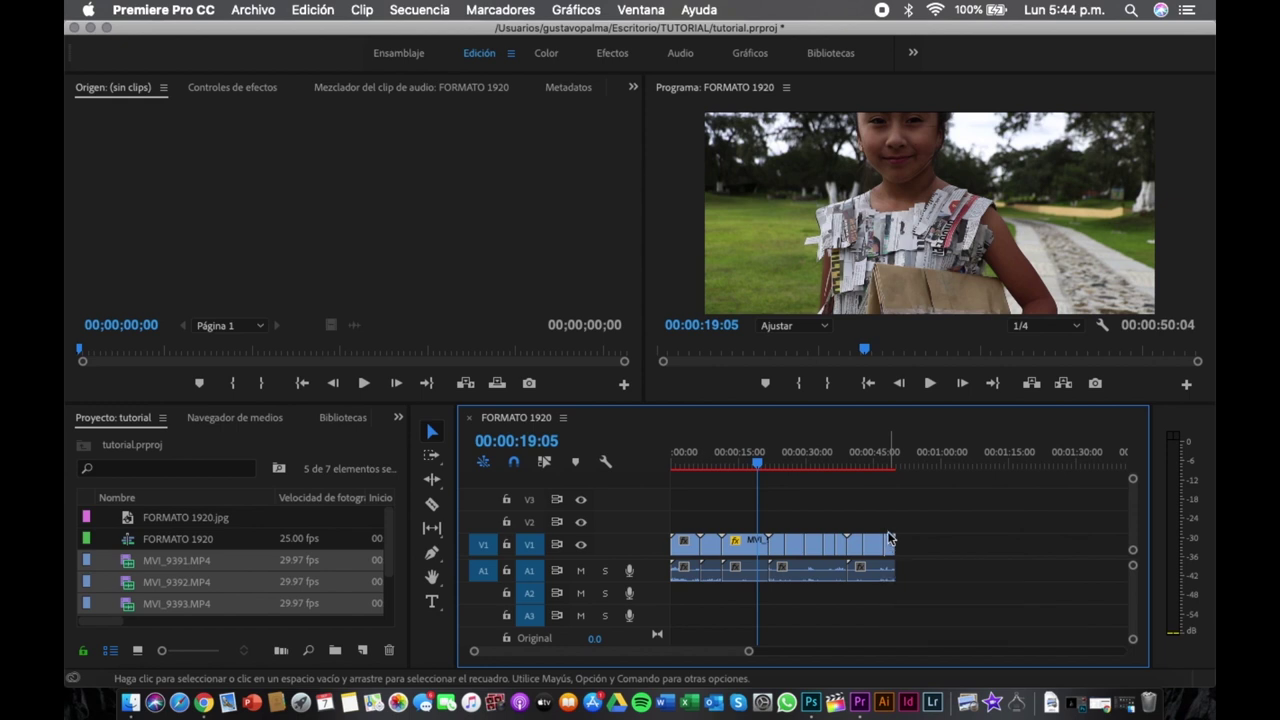
{"action": "key", "text": "c"}
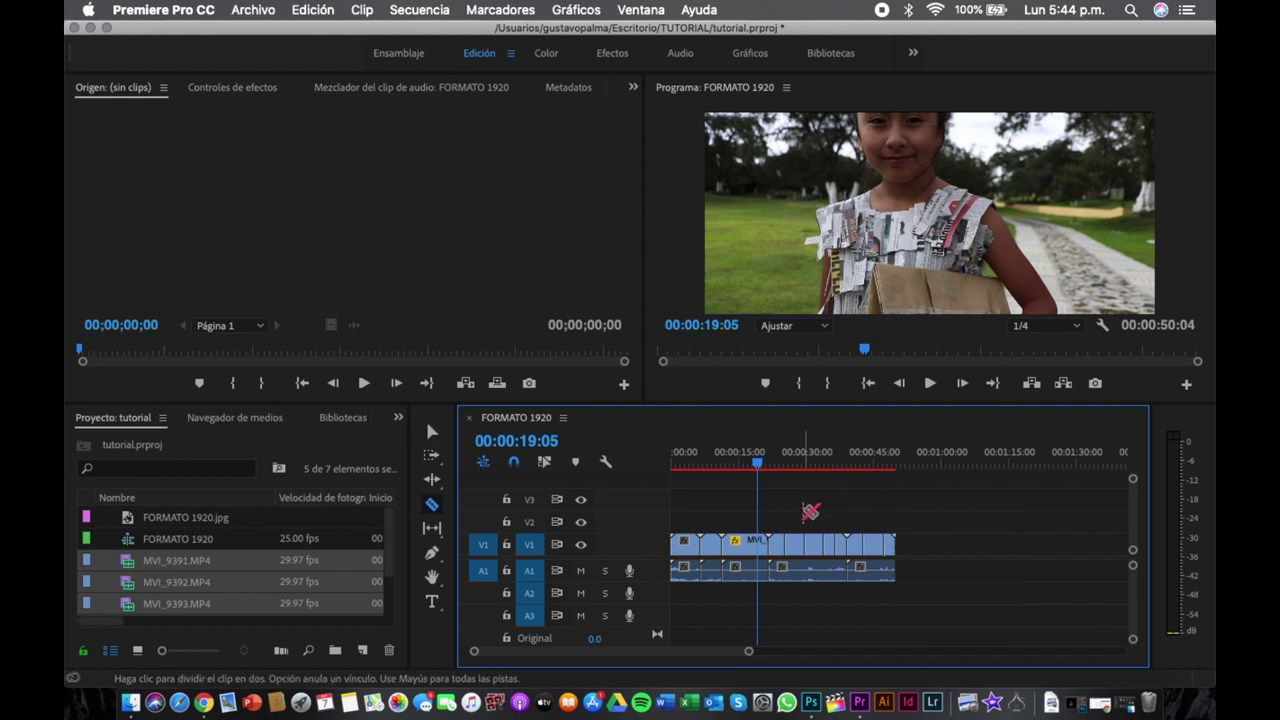
{"action": "key", "text": "v"}
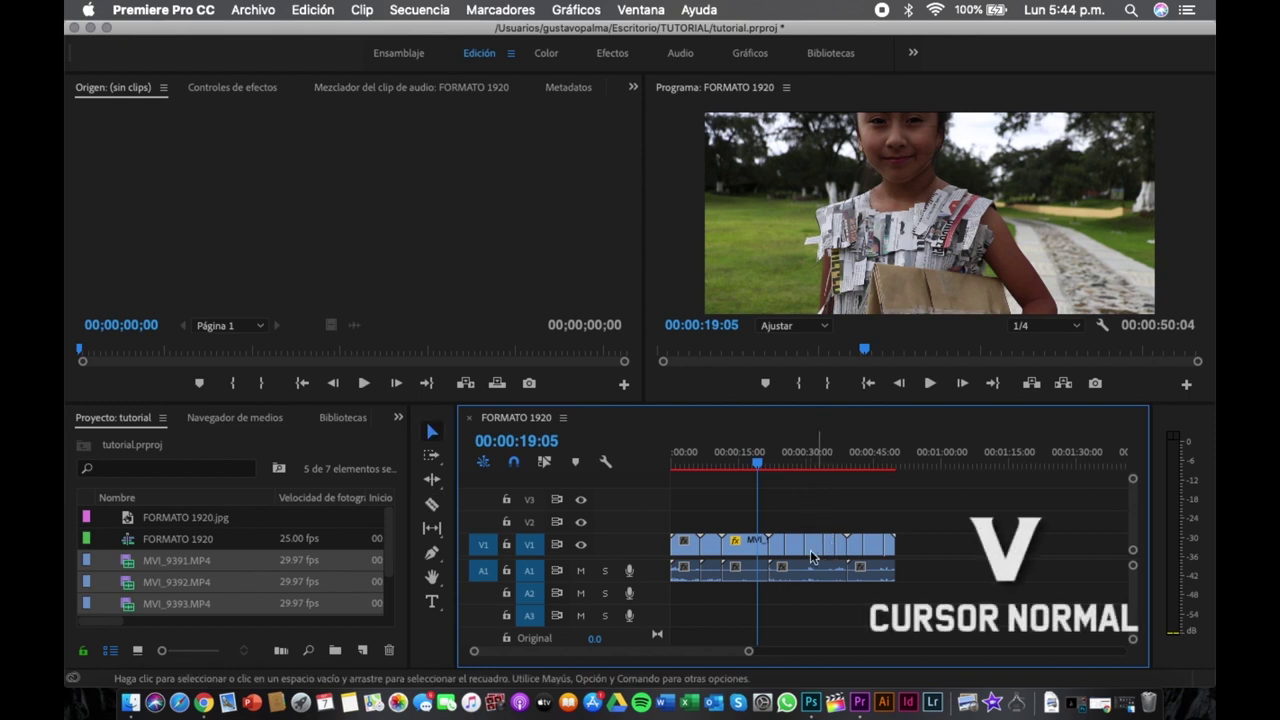
{"action": "mouse_move", "coordinate": [810, 557]}
{"action": "left_mouse_down"}
{"action": "mouse_move", "coordinate": [856, 500]}
{"action": "mouse_move", "coordinate": [917, 524]}
{"action": "left_mouse_up"}
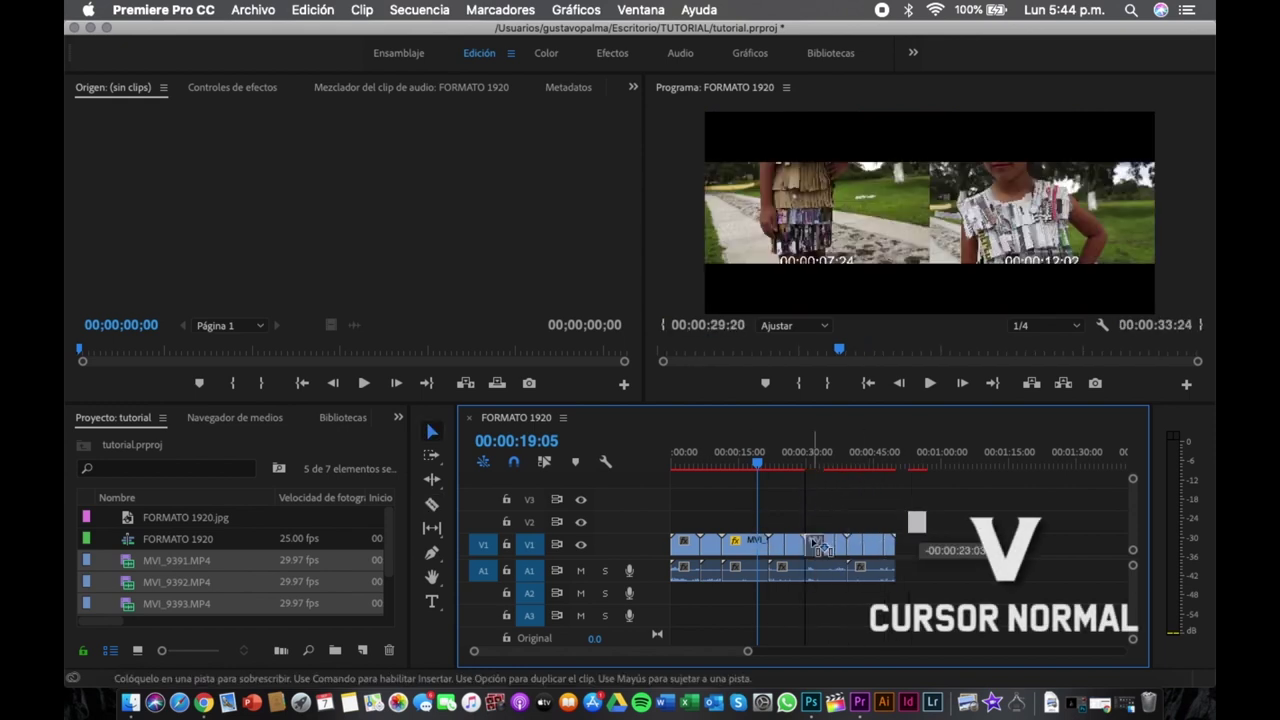
{"action": "left_click_drag", "start_coordinate": [818, 545], "coordinate": [810, 537]}
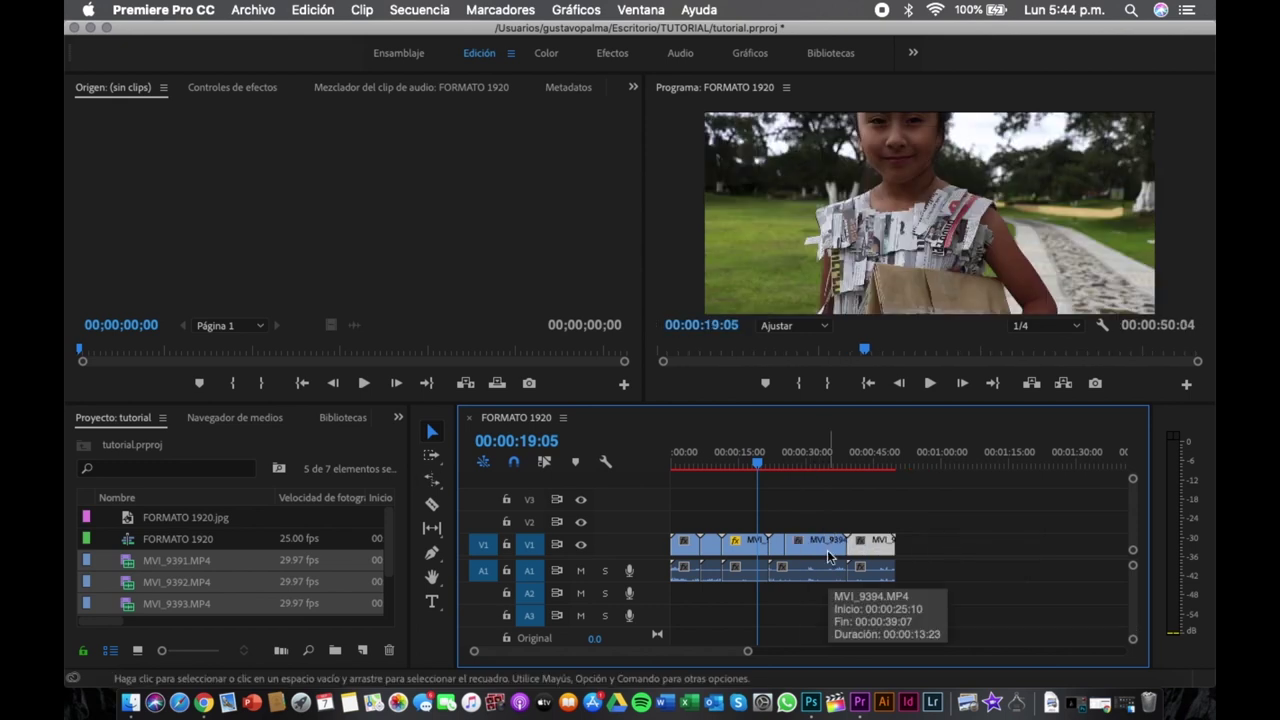
{"action": "key", "text": "r"}
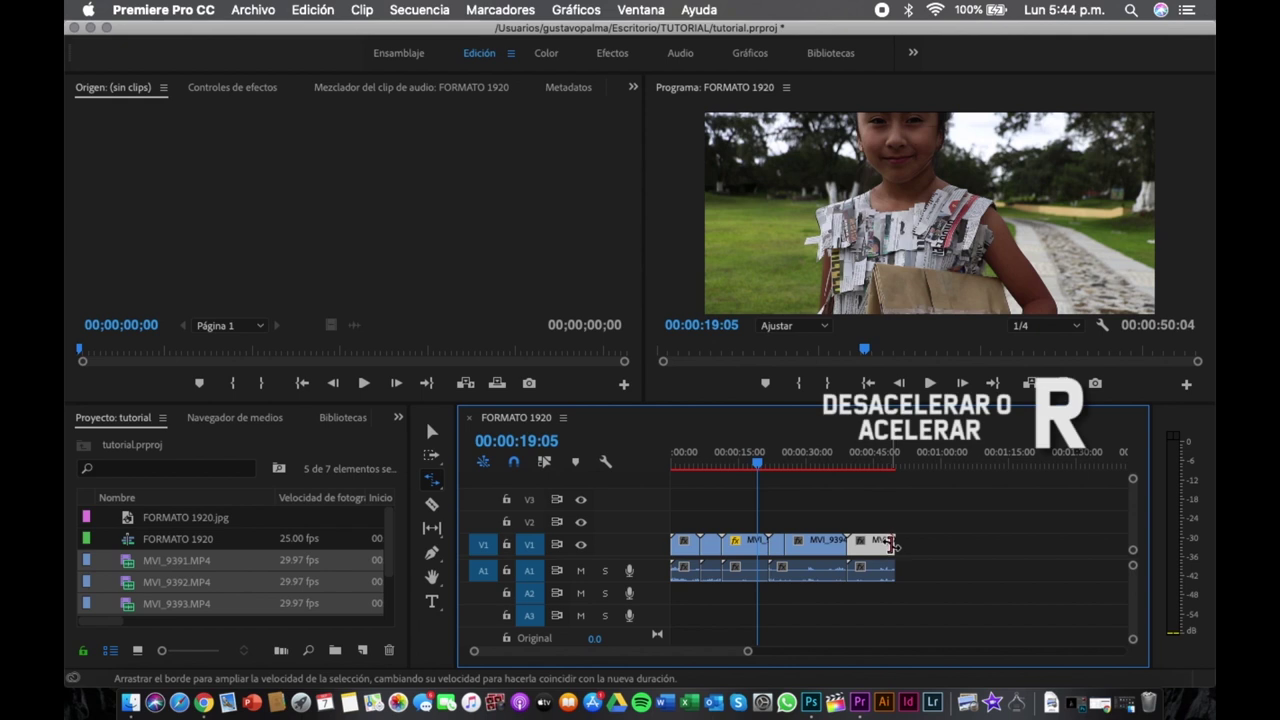
{"action": "mouse_move", "coordinate": [896, 543]}
{"action": "left_mouse_down"}
{"action": "mouse_move", "coordinate": [962, 541]}
{"action": "mouse_move", "coordinate": [1030, 568]}
{"action": "left_mouse_up"}
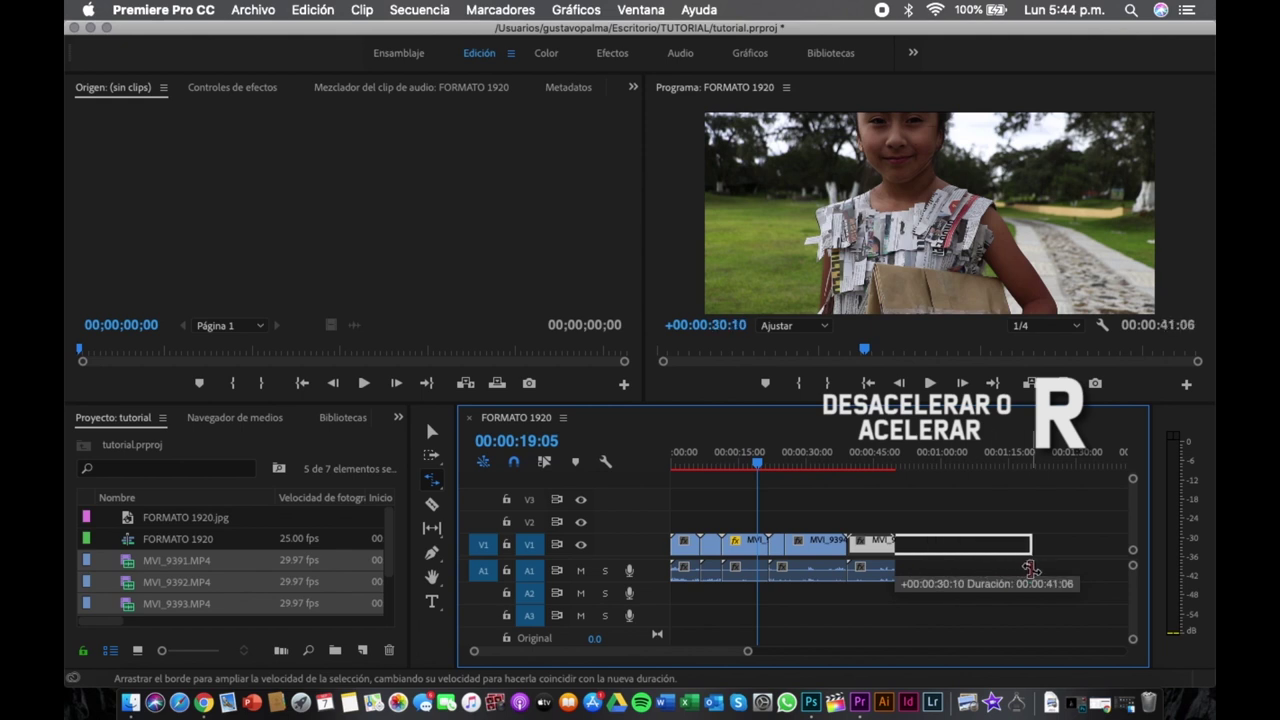
{"action": "left_click_drag", "start_coordinate": [1030, 568], "coordinate": [869, 583]}
{"action": "left_click", "coordinate": [852, 461]}
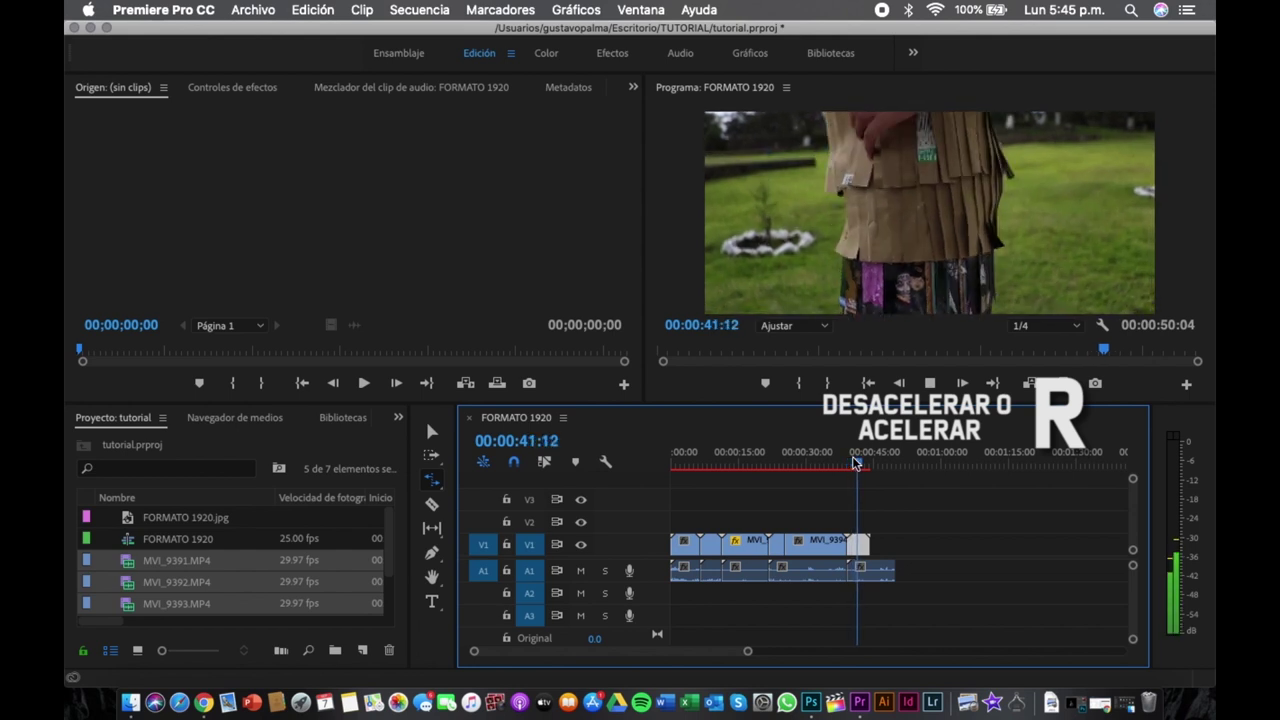
{"action": "key", "text": "space"}
{"action": "left_click_drag", "start_coordinate": [869, 544], "coordinate": [1031, 572]}
{"action": "key", "text": "space"}
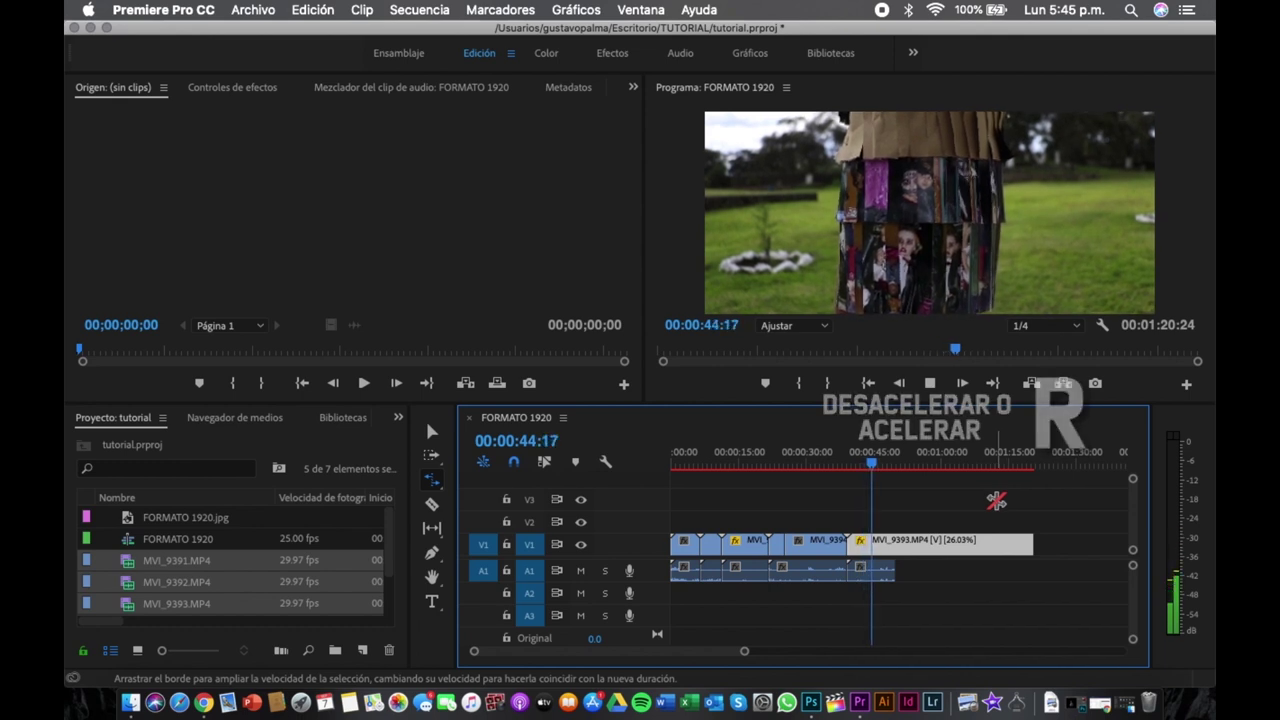
{"action": "key", "text": "v"}
{"action": "key", "text": "super+z"}
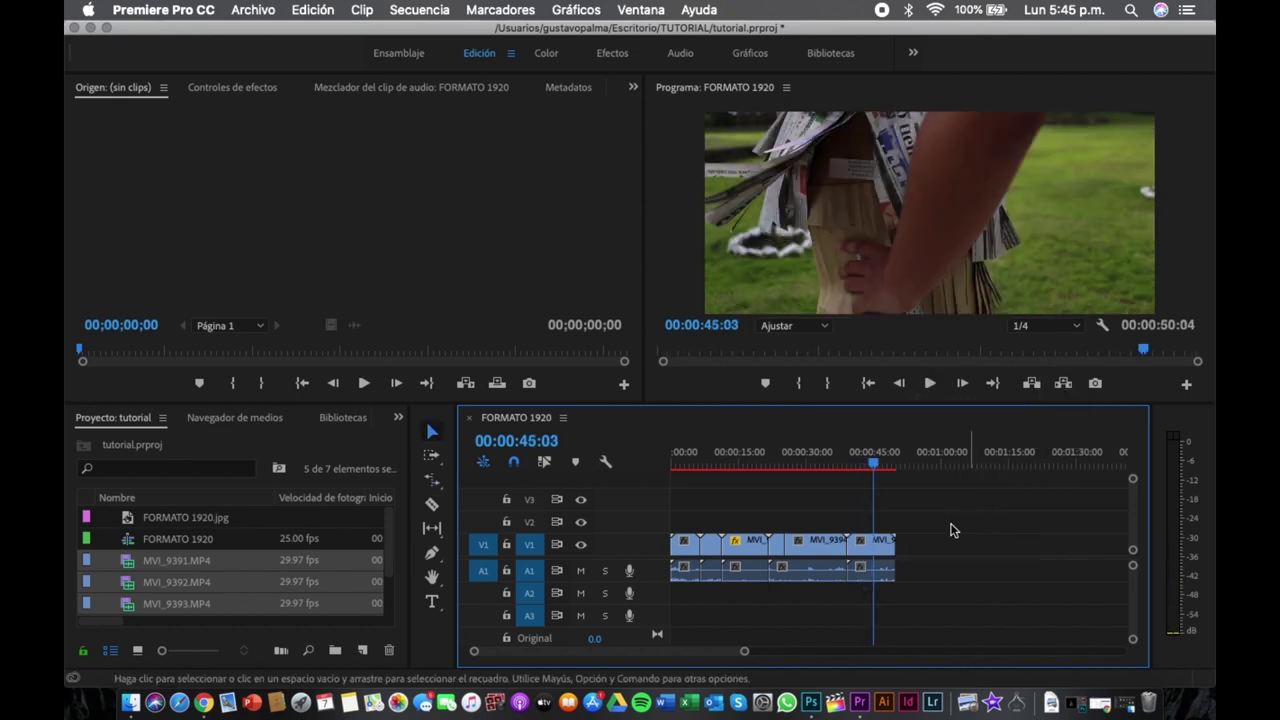
Unlink MVI_9393, moving its video to V3 and its audio to A2 near one minute.
{"action": "left_click_drag", "start_coordinate": [890, 540], "coordinate": [874, 578]}
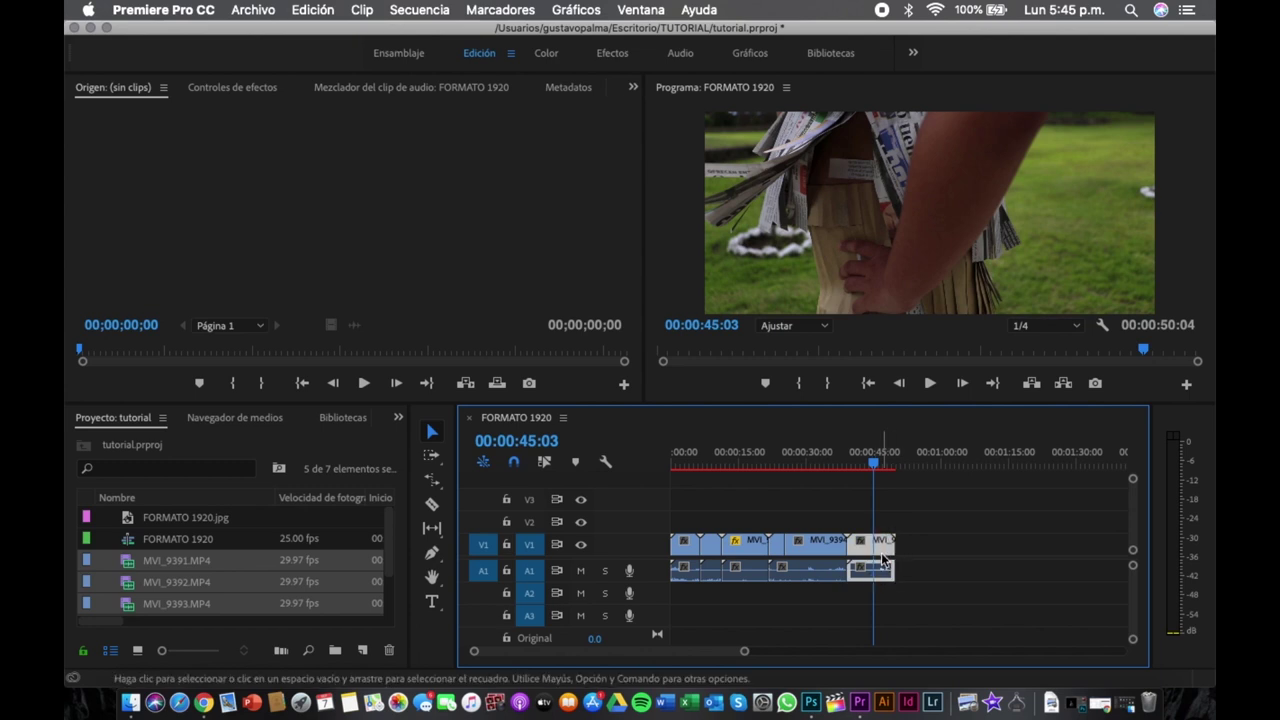
{"action": "right_click", "coordinate": [880, 561]}
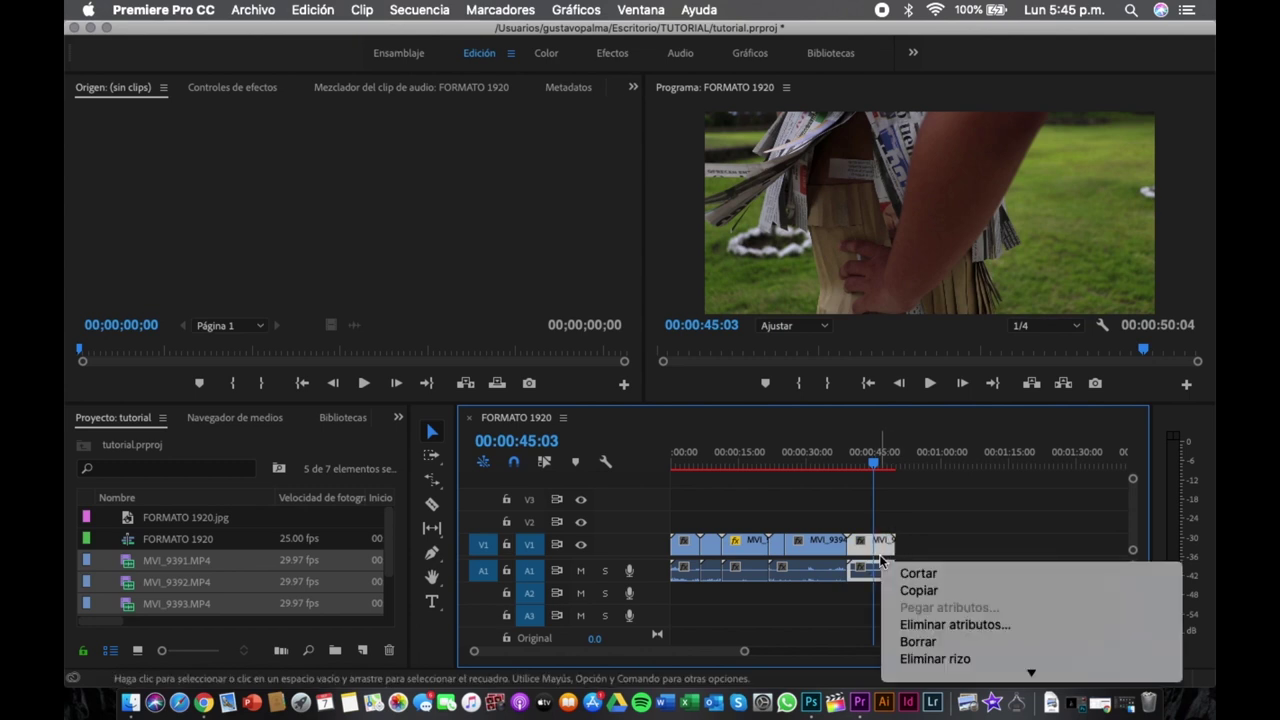
{"action": "scroll", "coordinate": [950, 560], "scroll_direction": "down", "scroll_amount": 10}
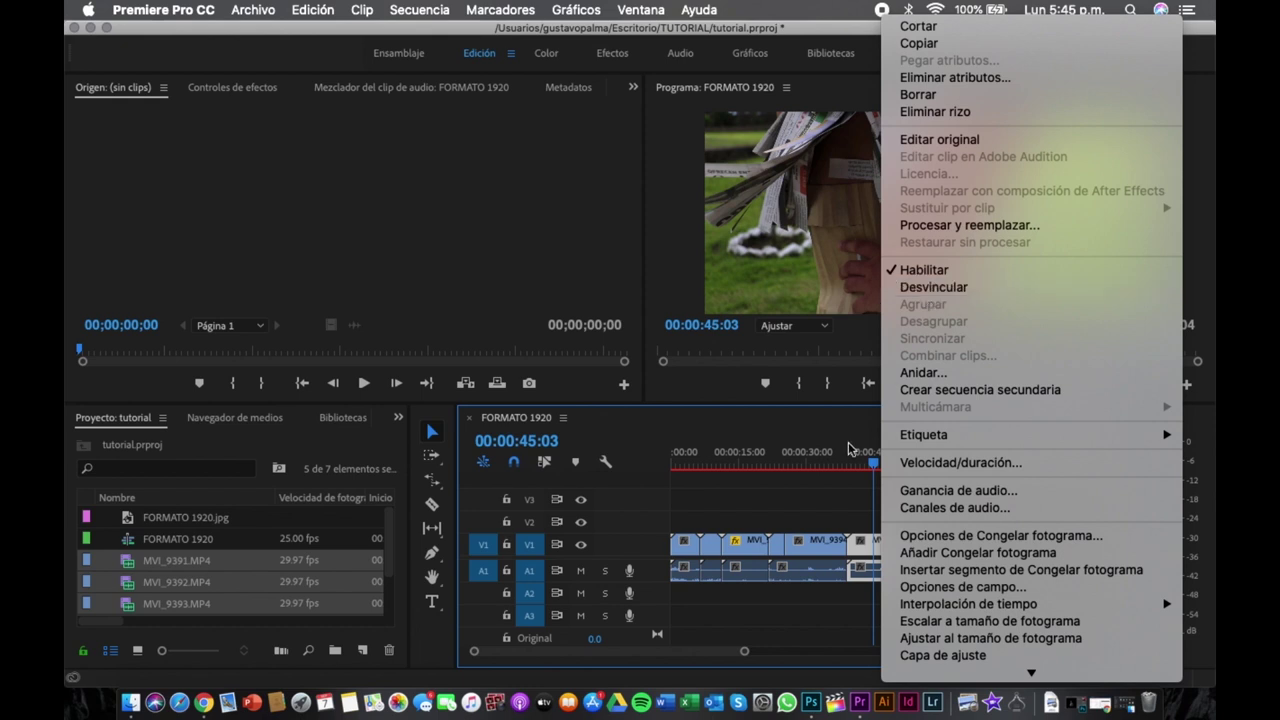
{"action": "left_click", "coordinate": [922, 290]}
{"action": "left_click_drag", "start_coordinate": [886, 542], "coordinate": [973, 497]}
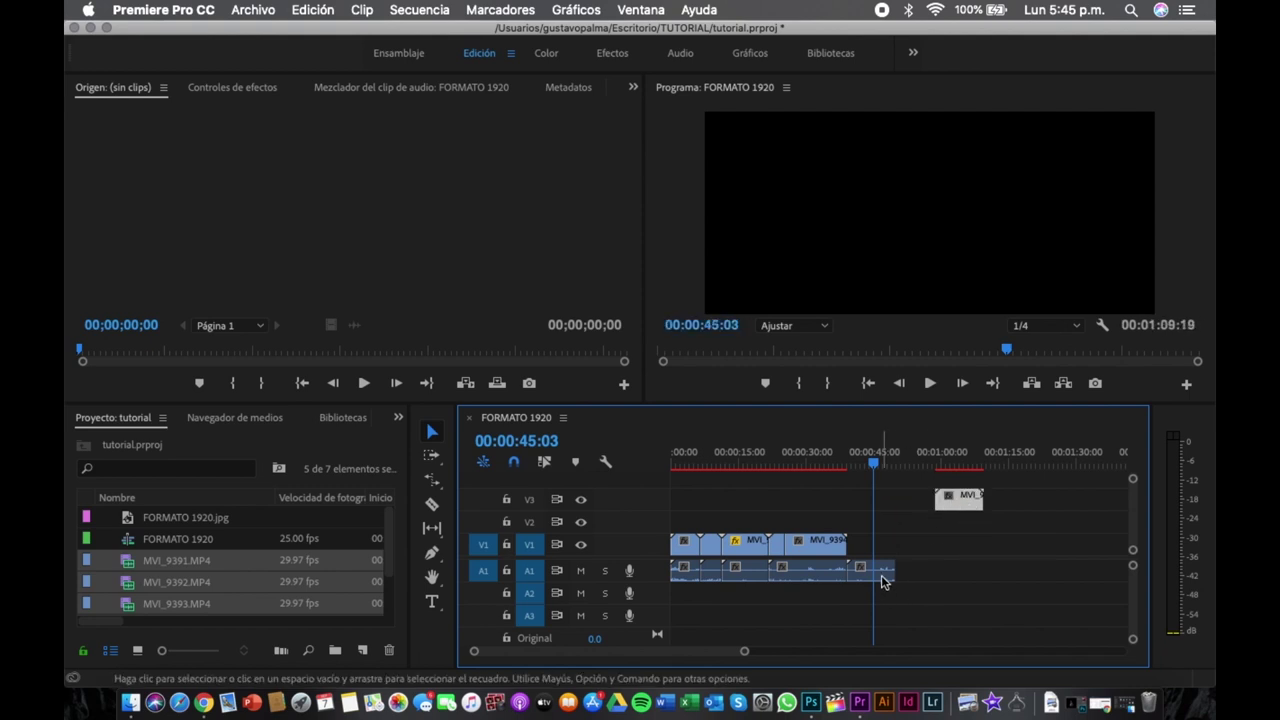
{"action": "left_click_drag", "start_coordinate": [886, 574], "coordinate": [968, 601]}
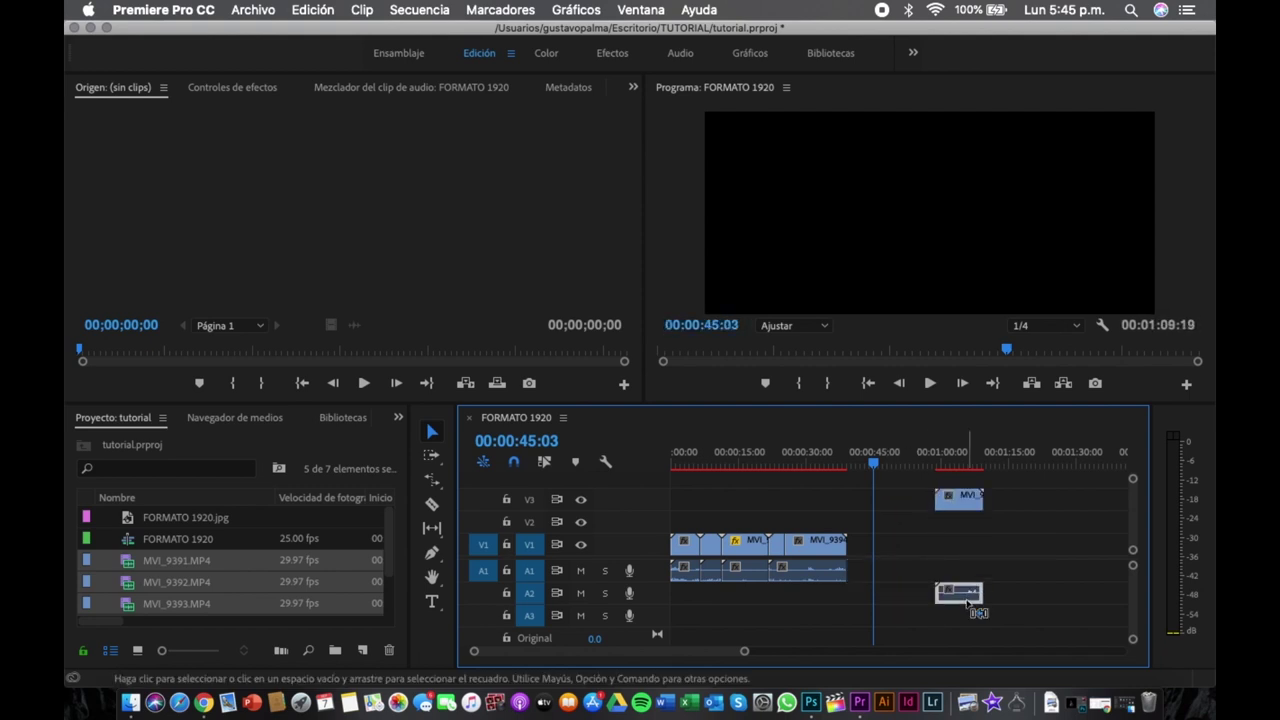
Return MVI_9393's video to V1 and relink it with its audio at 00:00:58:23.
{"action": "mouse_move", "coordinate": [958, 498]}
{"action": "left_mouse_down"}
{"action": "mouse_move", "coordinate": [955, 582]}
{"action": "mouse_move", "coordinate": [958, 570]}
{"action": "left_mouse_up"}
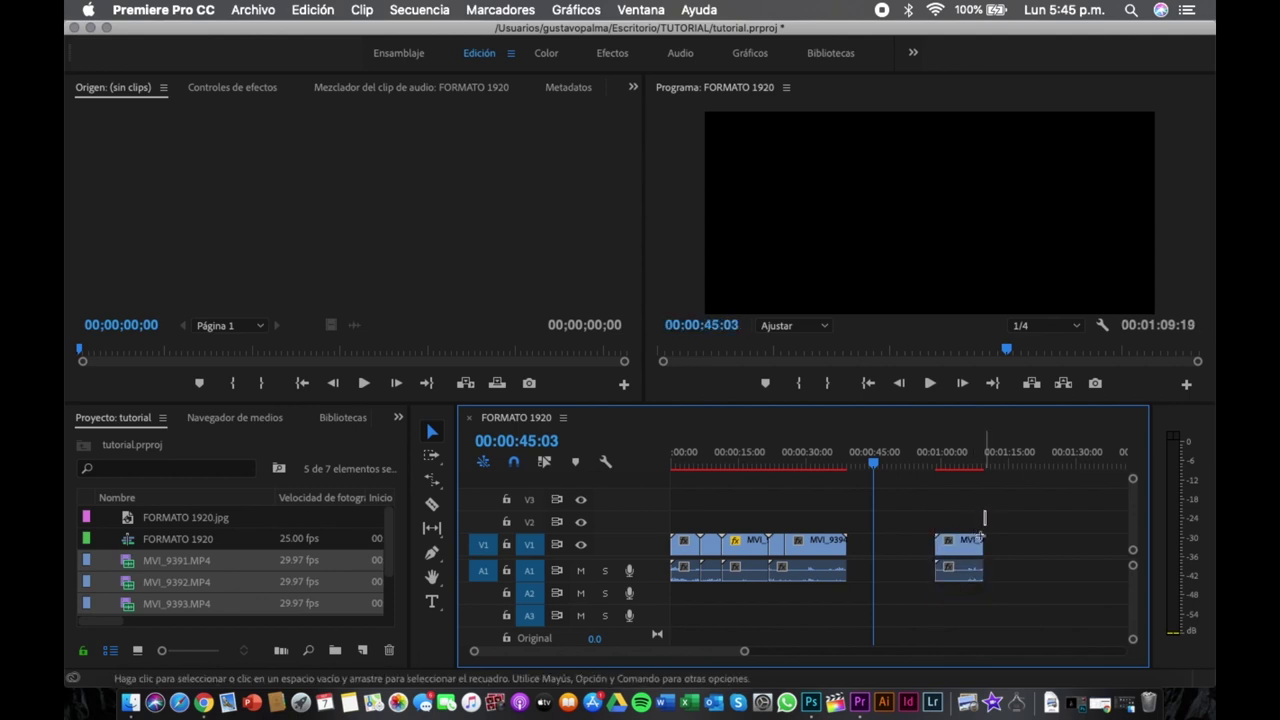
{"action": "left_click", "coordinate": [962, 568]}
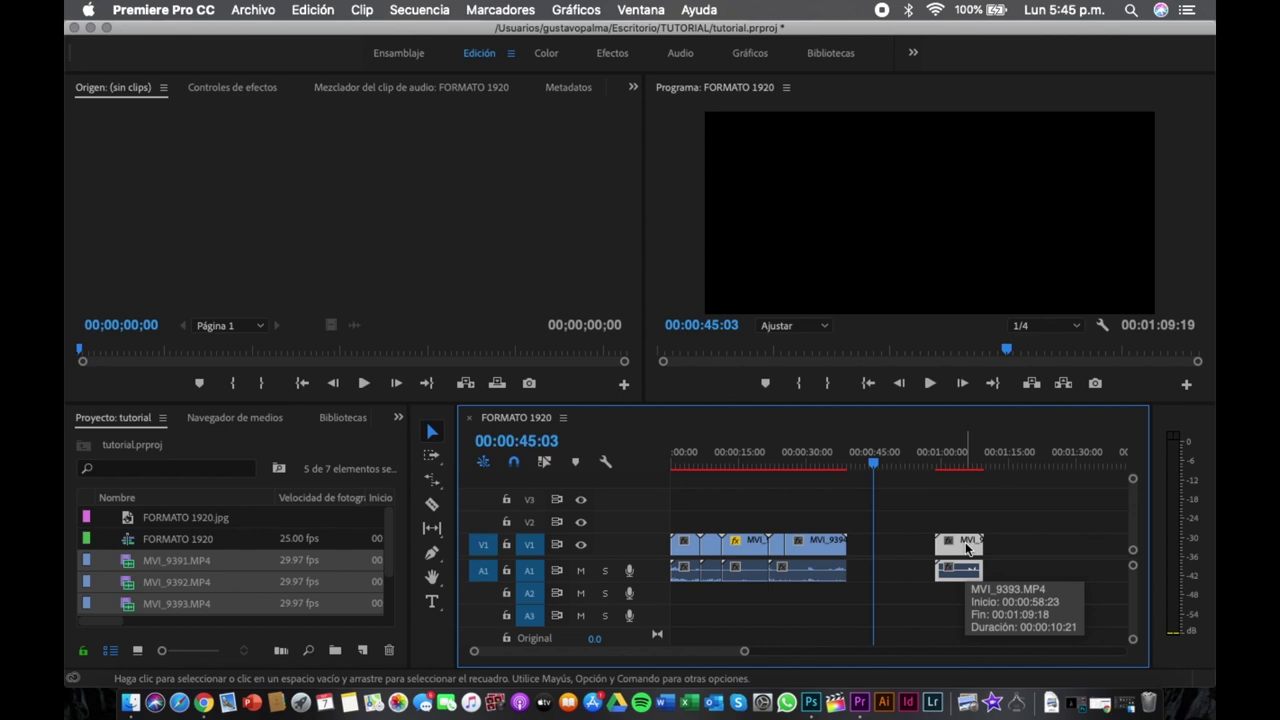
{"action": "right_click", "coordinate": [967, 548]}
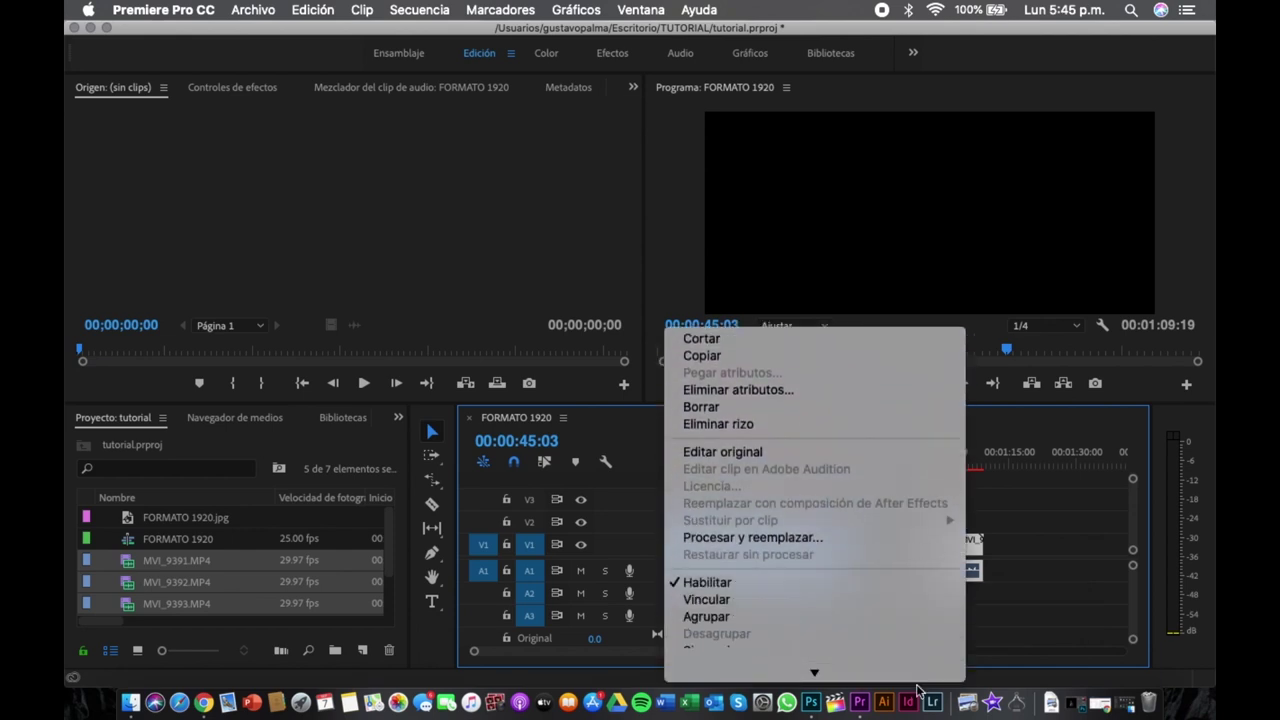
{"action": "scroll", "coordinate": [918, 688], "scroll_direction": "down", "scroll_amount": 3}
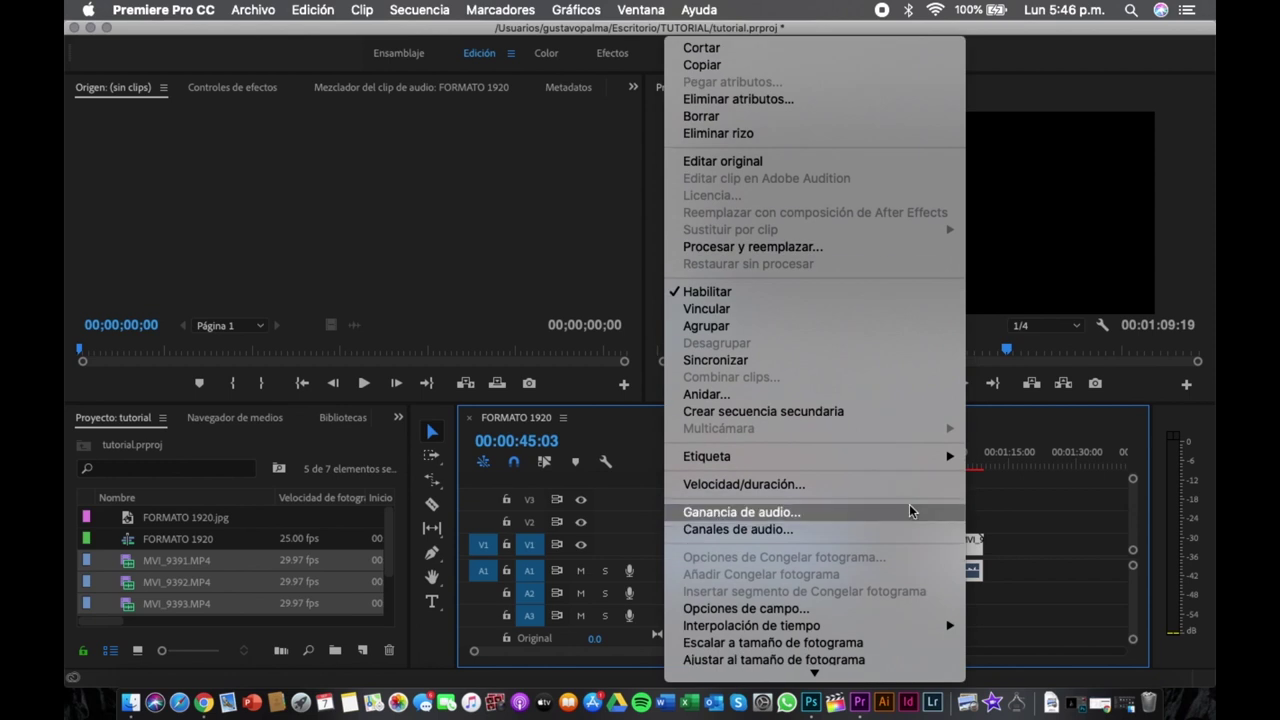
{"action": "left_click", "coordinate": [832, 308]}
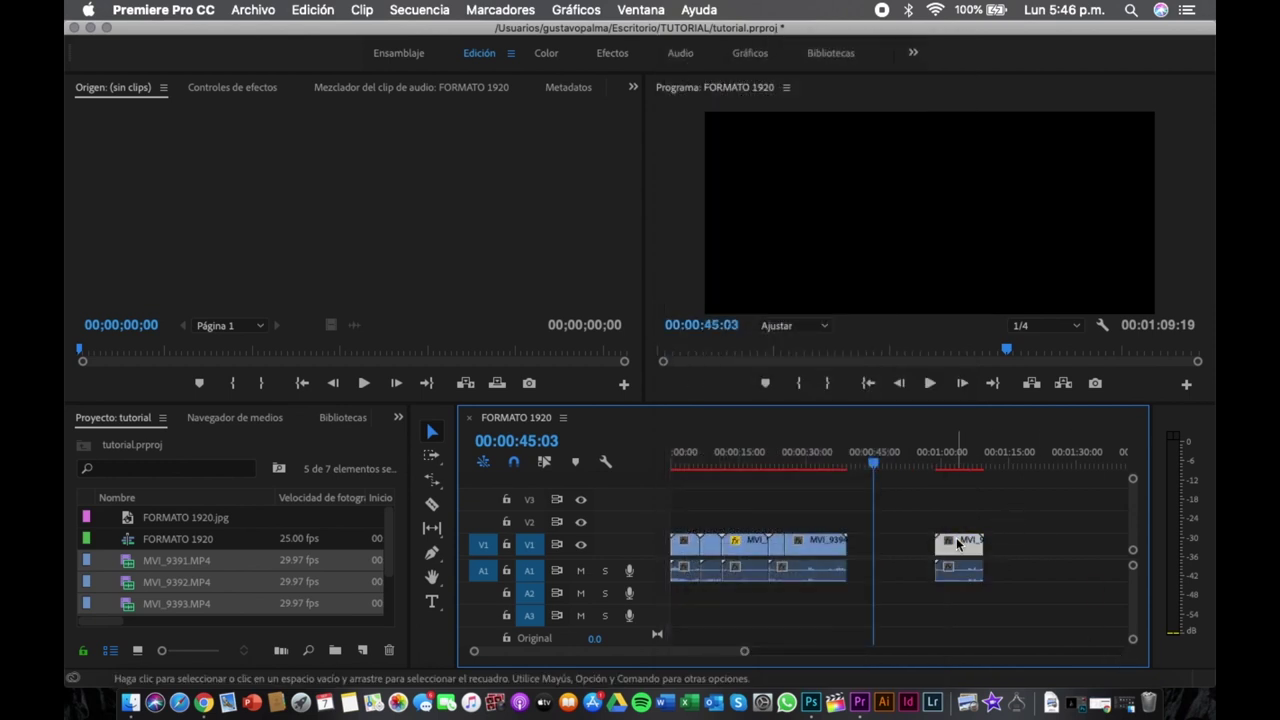
{"action": "left_click_drag", "start_coordinate": [965, 544], "coordinate": [958, 543]}
Delete the gap before MVI_9393, trial-drop FORMATO 1920.jpg between clips, then ripple-delete it again.
{"action": "left_click", "coordinate": [958, 492]}
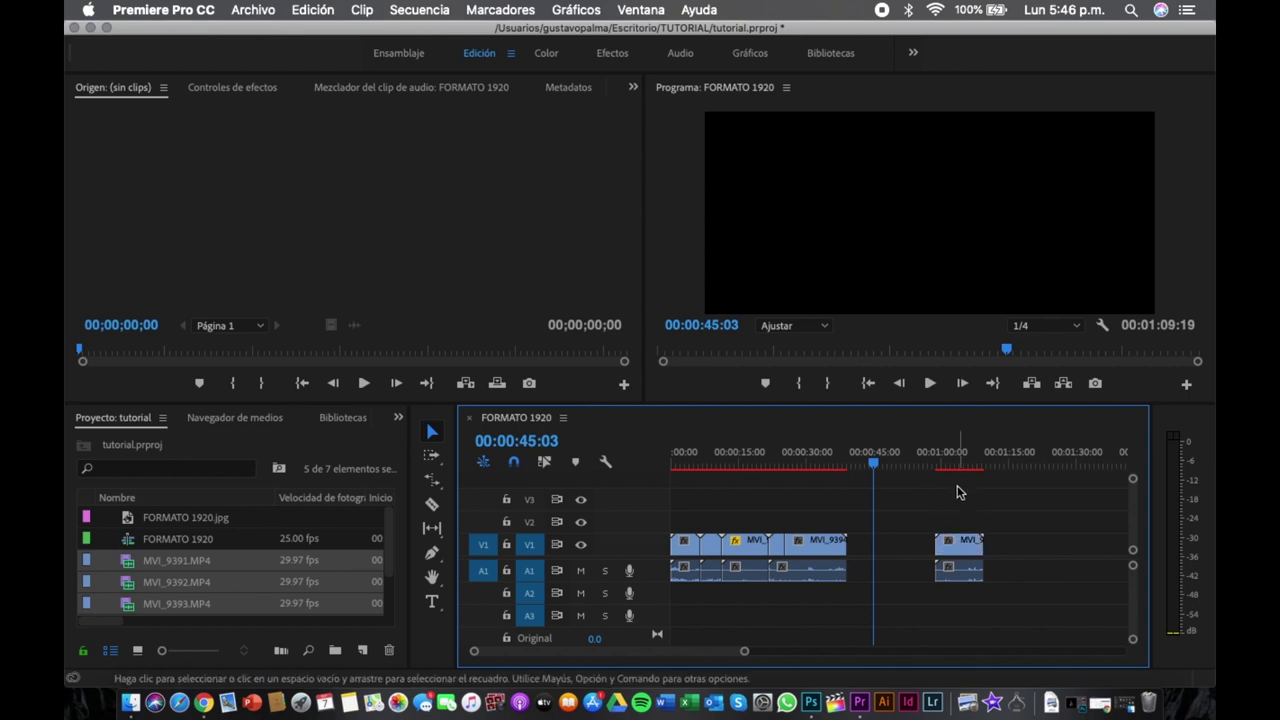
{"action": "key", "text": "BackSpace"}
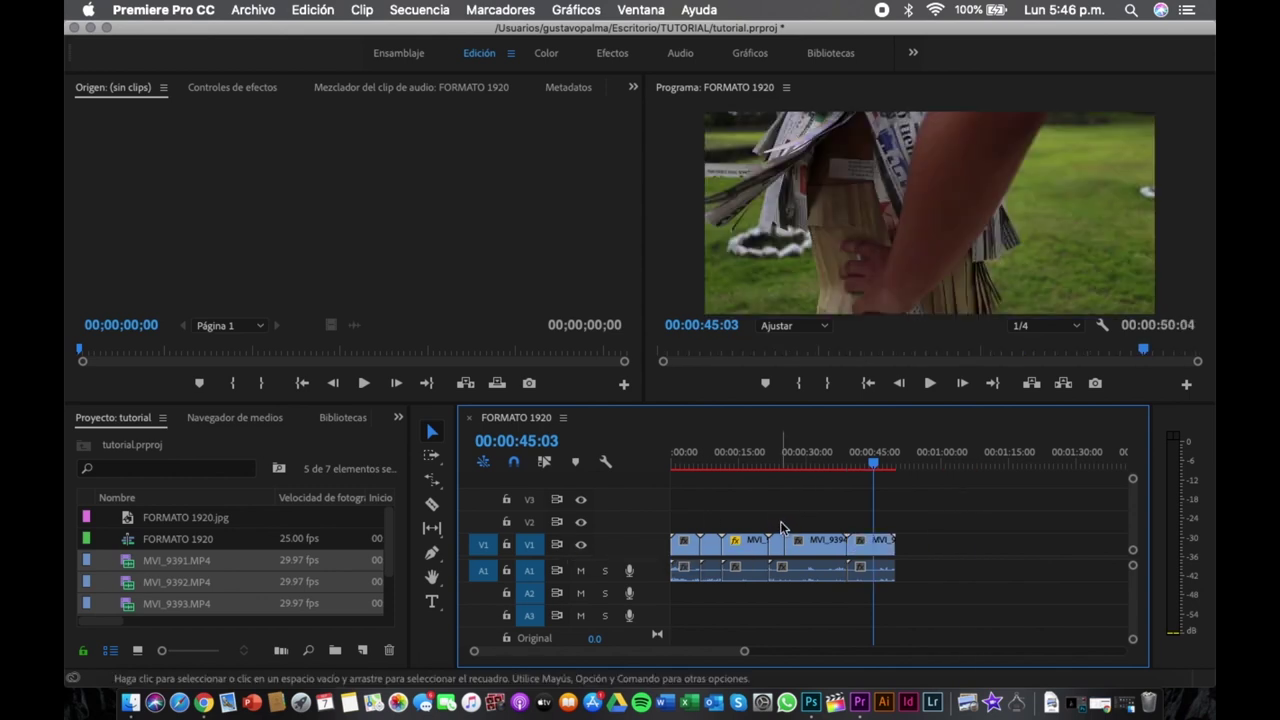
{"action": "left_click_drag", "start_coordinate": [778, 524], "coordinate": [896, 575]}
{"action": "left_click_drag", "start_coordinate": [803, 572], "coordinate": [908, 572]}
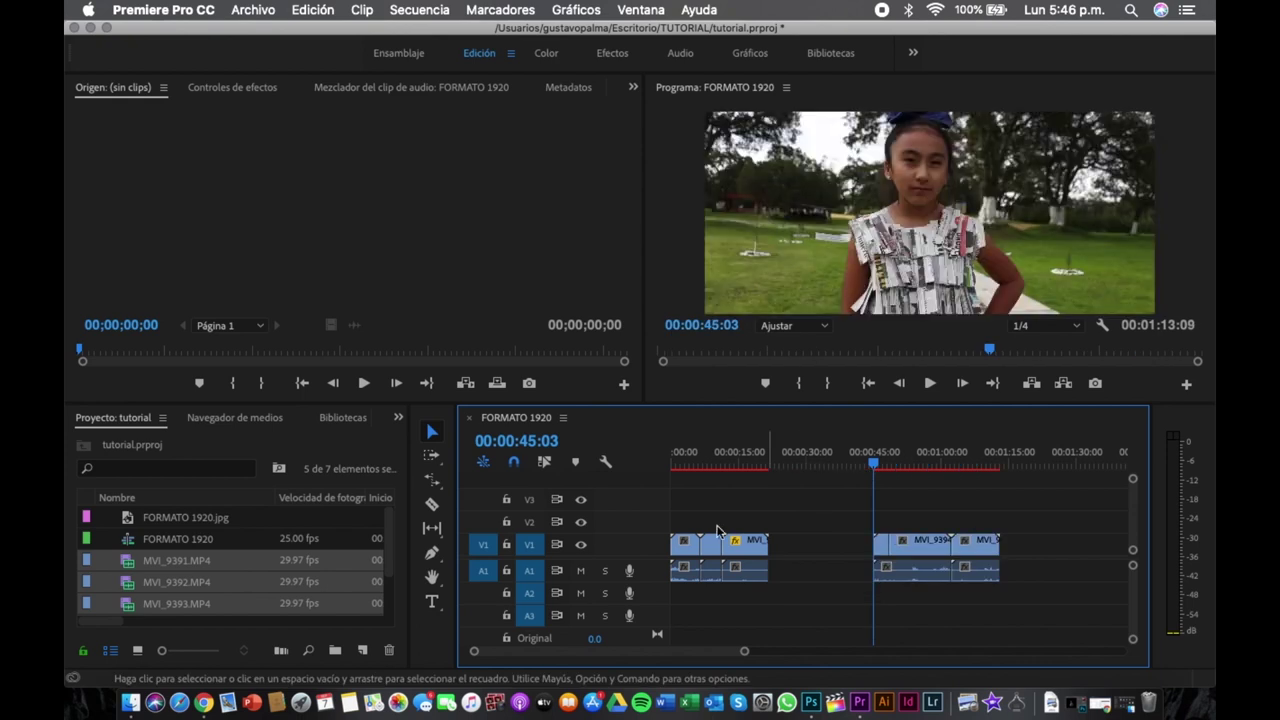
{"action": "left_click_drag", "start_coordinate": [170, 516], "coordinate": [779, 545]}
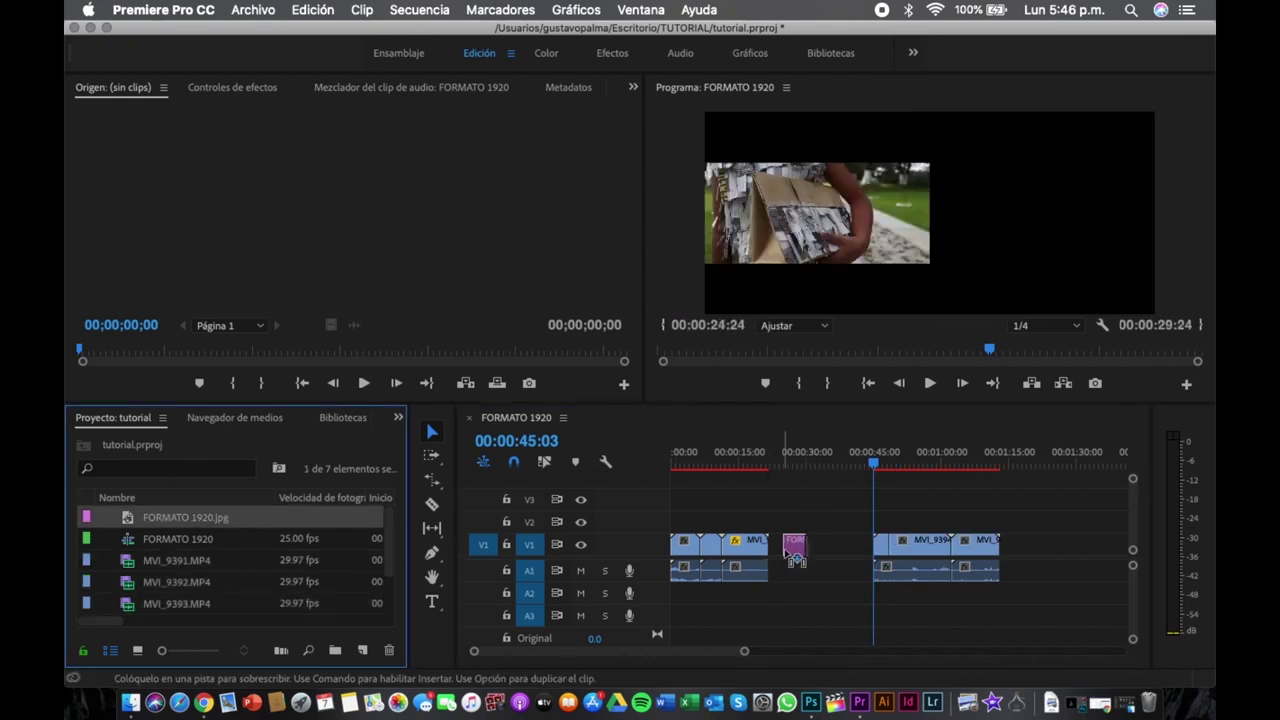
{"action": "left_click_drag", "start_coordinate": [912, 571], "coordinate": [832, 586]}
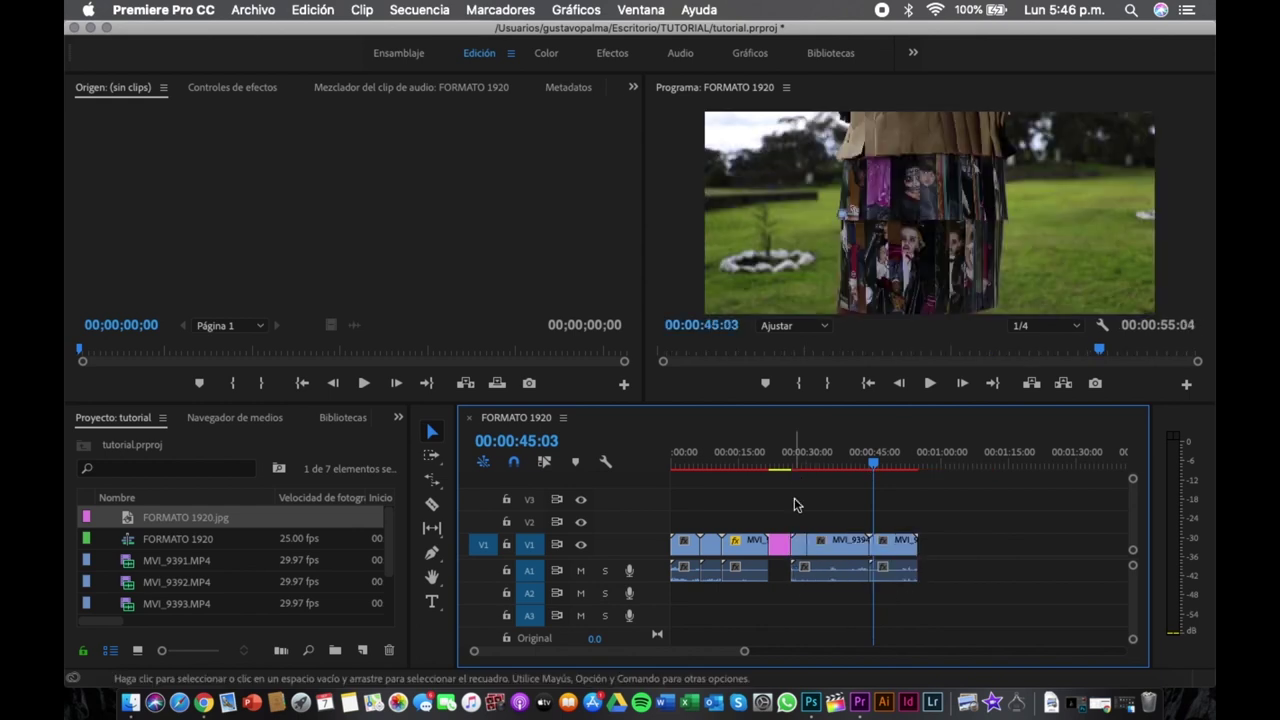
{"action": "key", "text": "alt+BackSpace"}
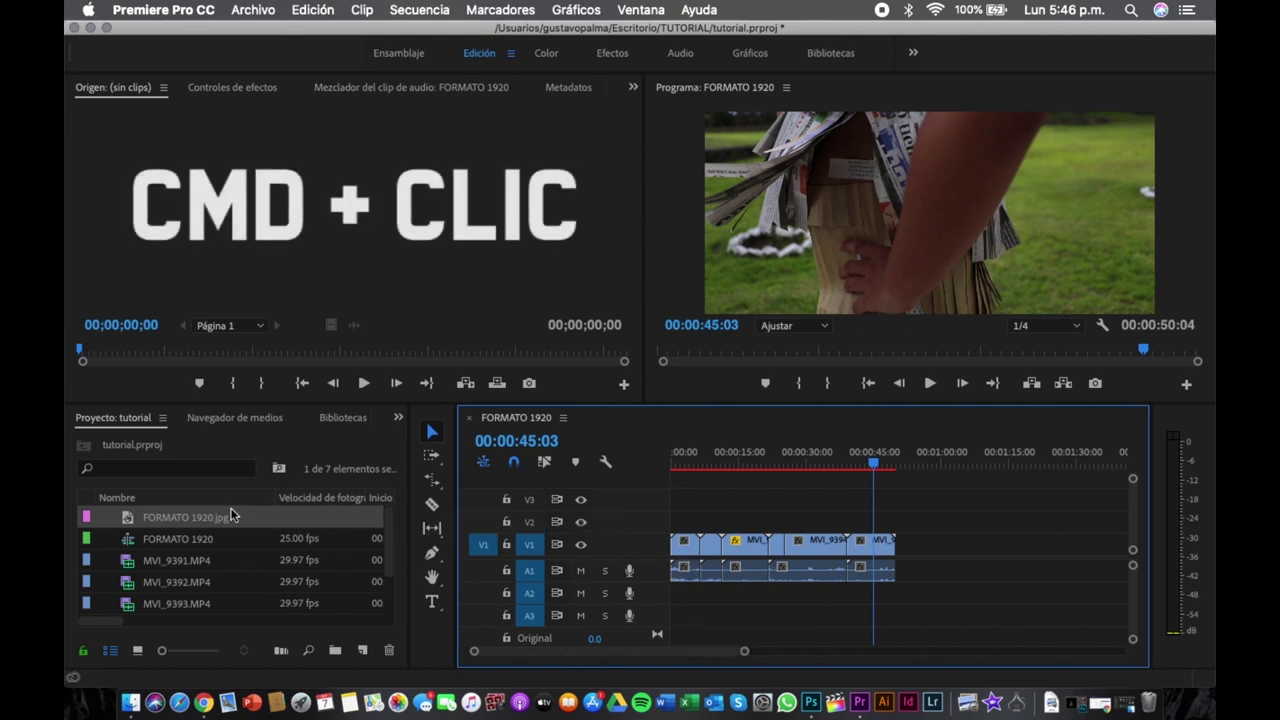
Insert FORMATO 1920.jpg on V1 at 00:00:20:10, pushing later clips right, and play from 00:00:19.
{"action": "left_click", "coordinate": [170, 520], "text": "super"}
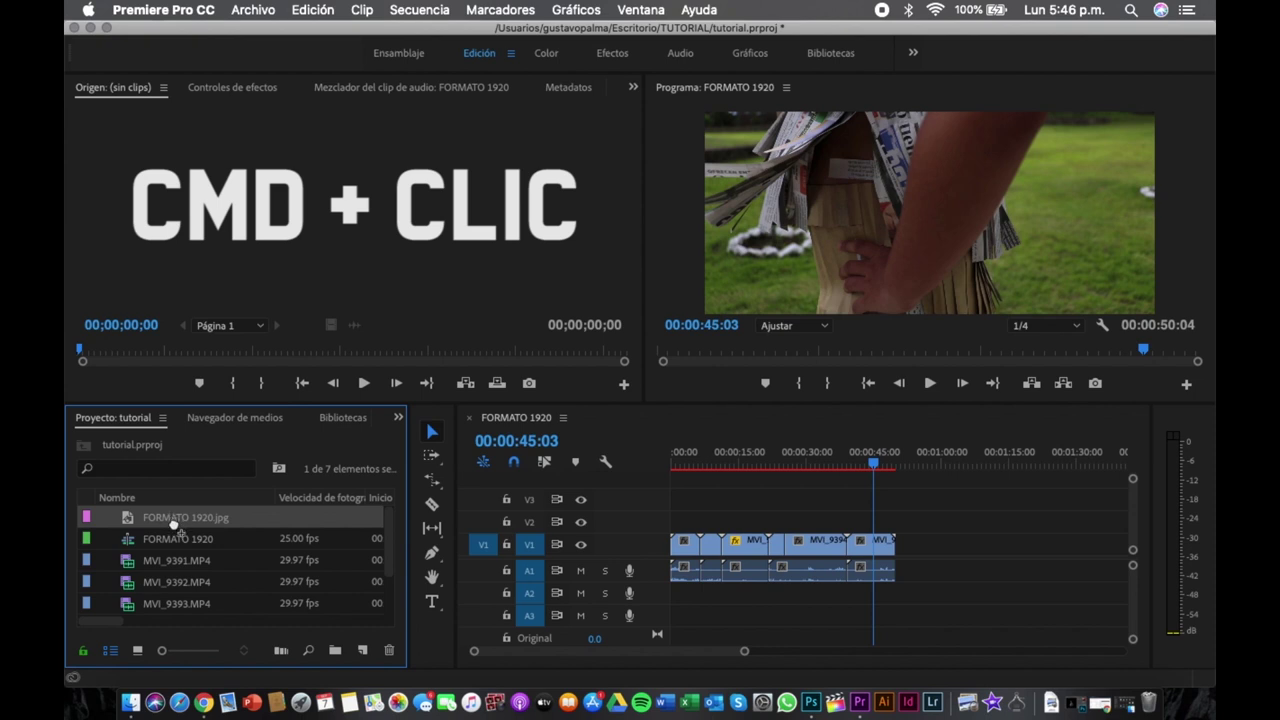
{"action": "left_click_drag", "start_coordinate": [173, 523], "coordinate": [568, 486]}
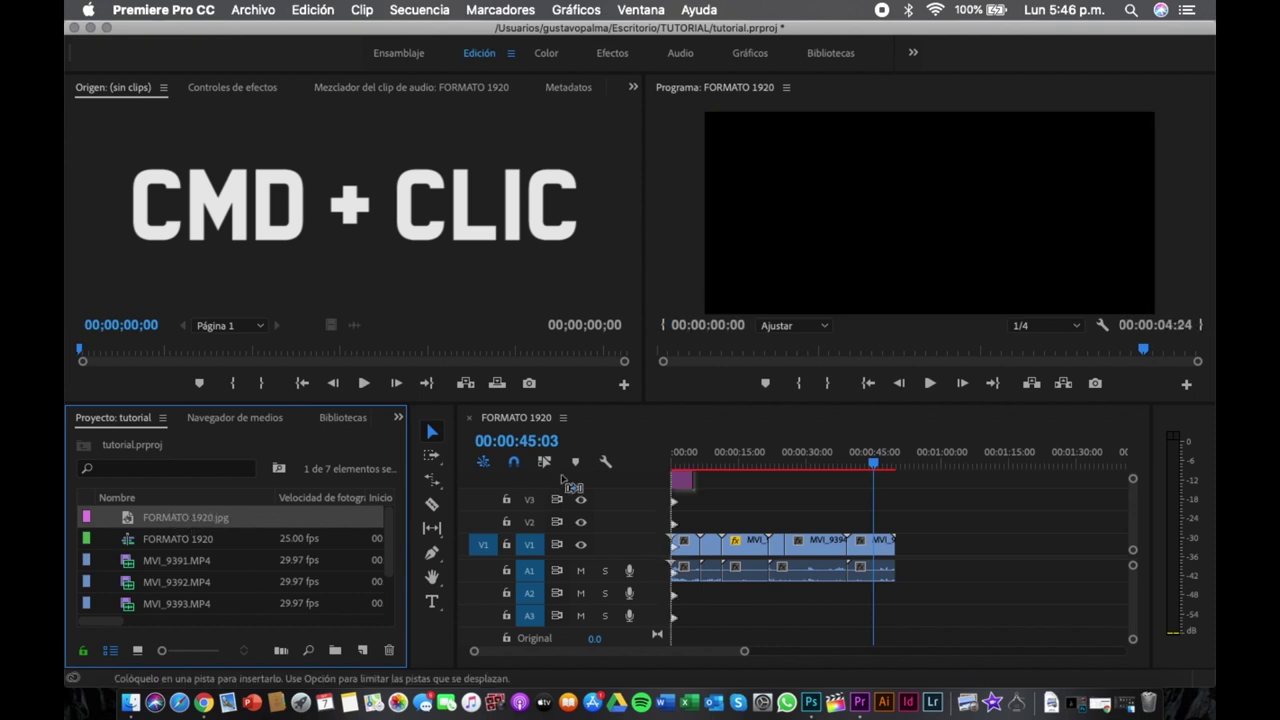
{"action": "left_click_drag", "start_coordinate": [568, 486], "coordinate": [770, 566]}
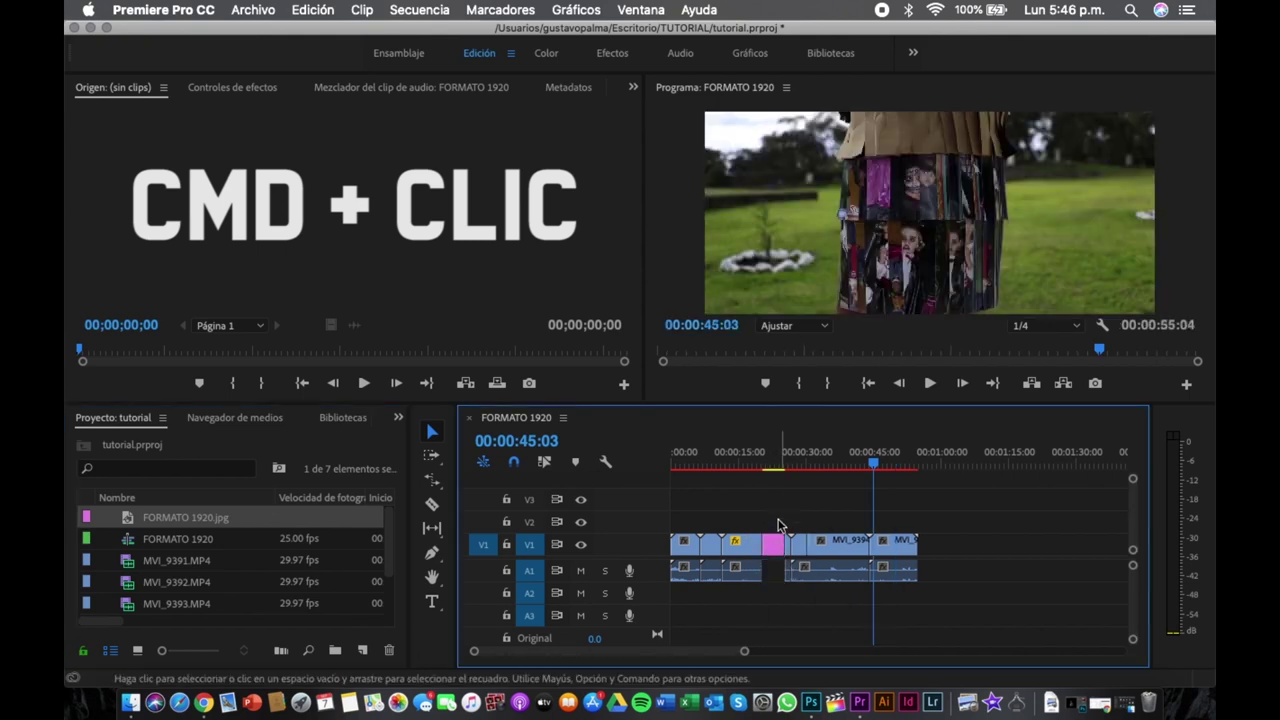
{"action": "left_click", "coordinate": [757, 459]}
{"action": "key", "text": "space"}
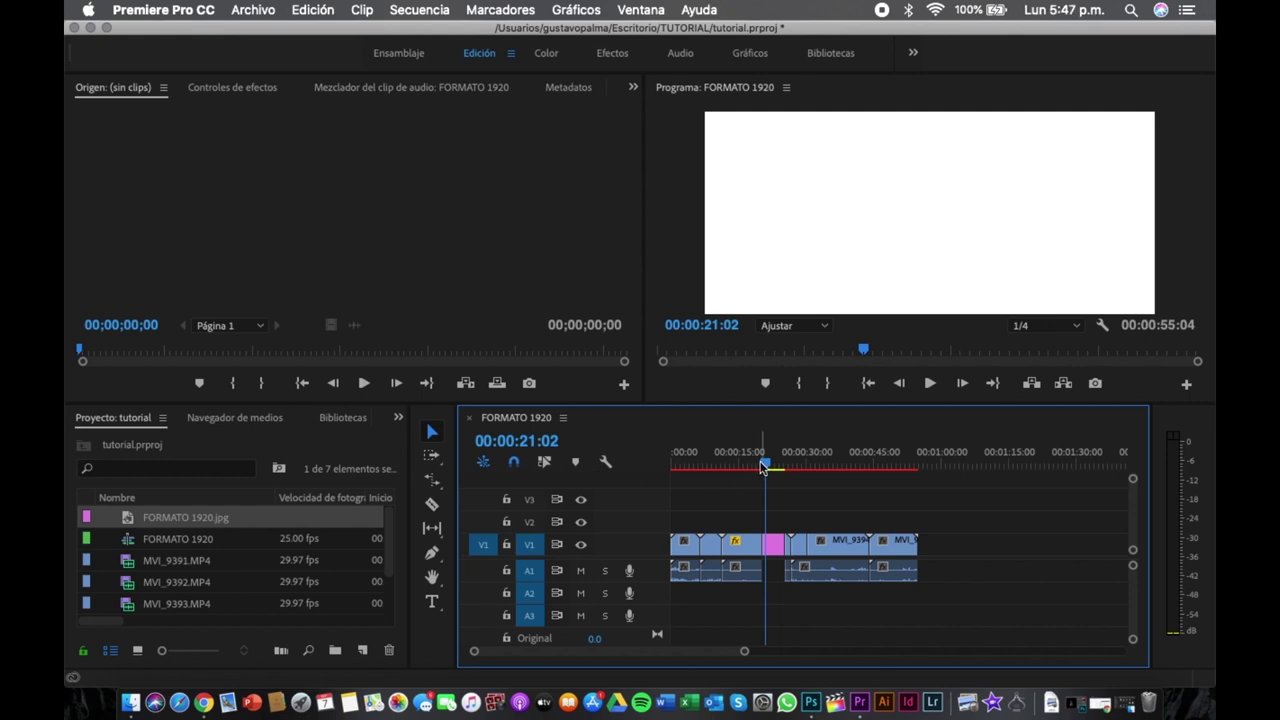
Select all clips and zoom in to place the playhead at the very end of the last clip.
{"action": "left_click_drag", "start_coordinate": [763, 467], "coordinate": [649, 494]}
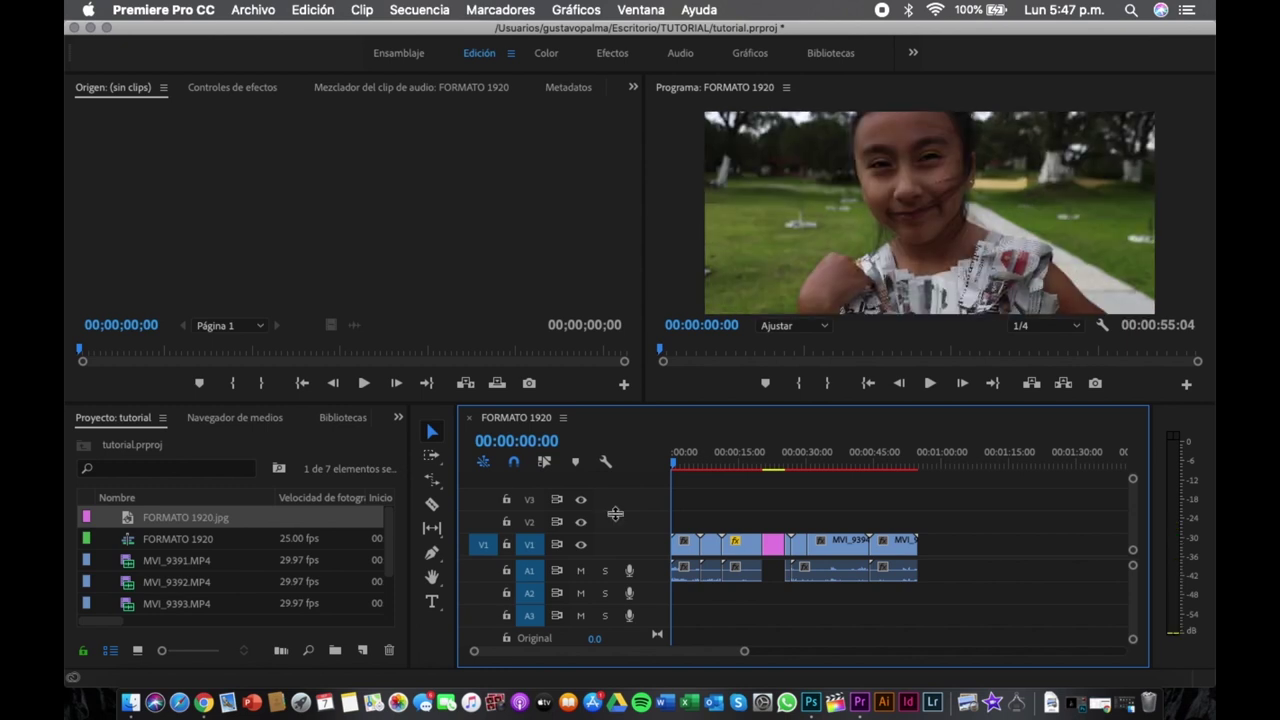
{"action": "key", "text": "super+a"}
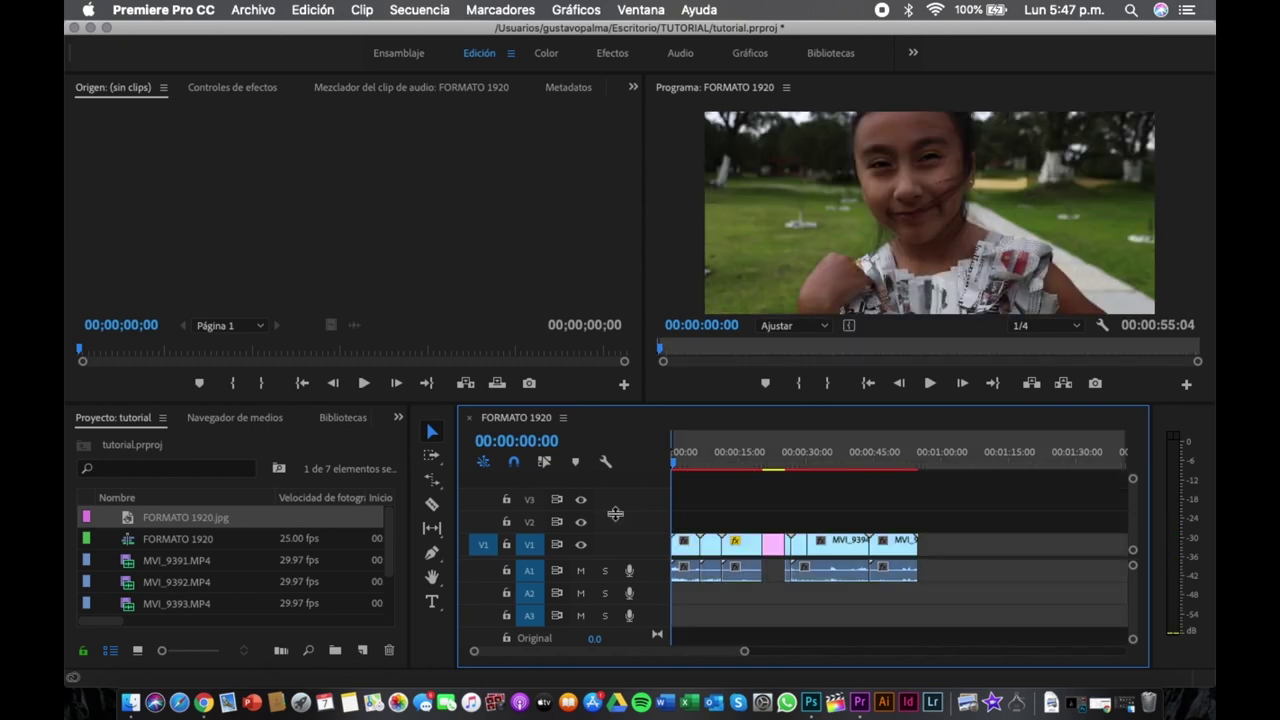
{"action": "left_click", "coordinate": [918, 466]}
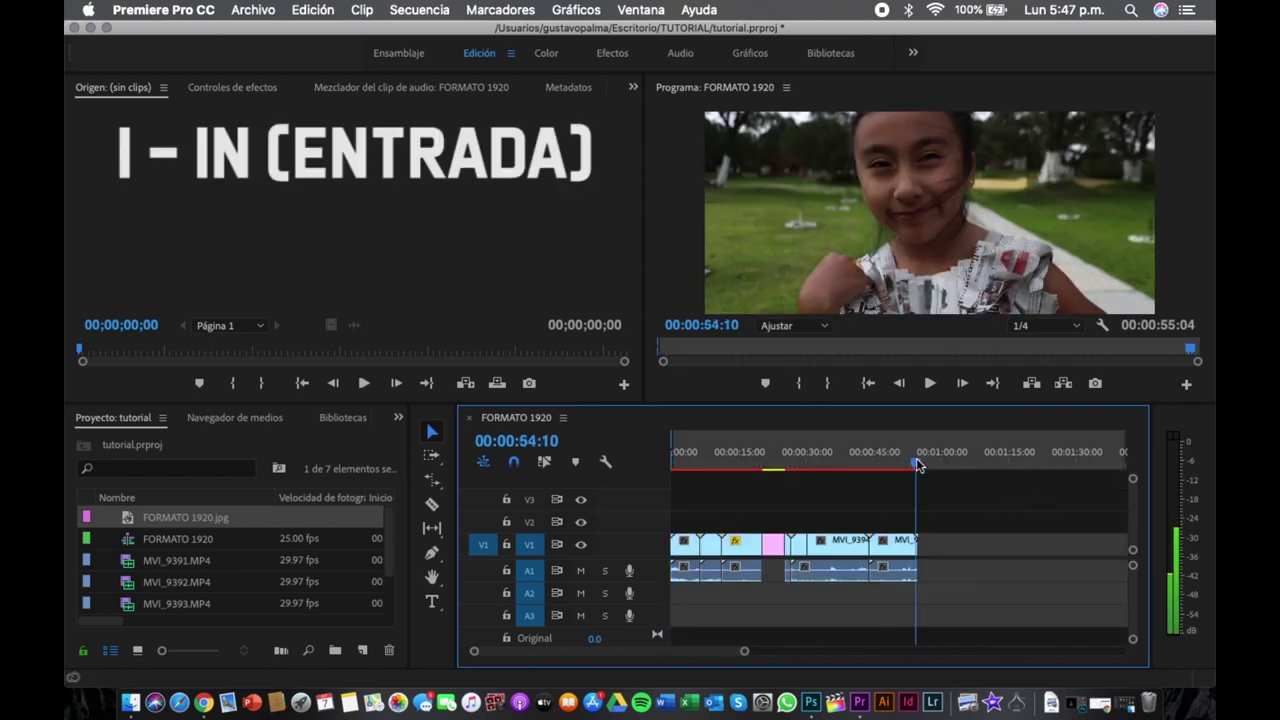
{"action": "left_click_drag", "start_coordinate": [918, 466], "coordinate": [917, 461]}
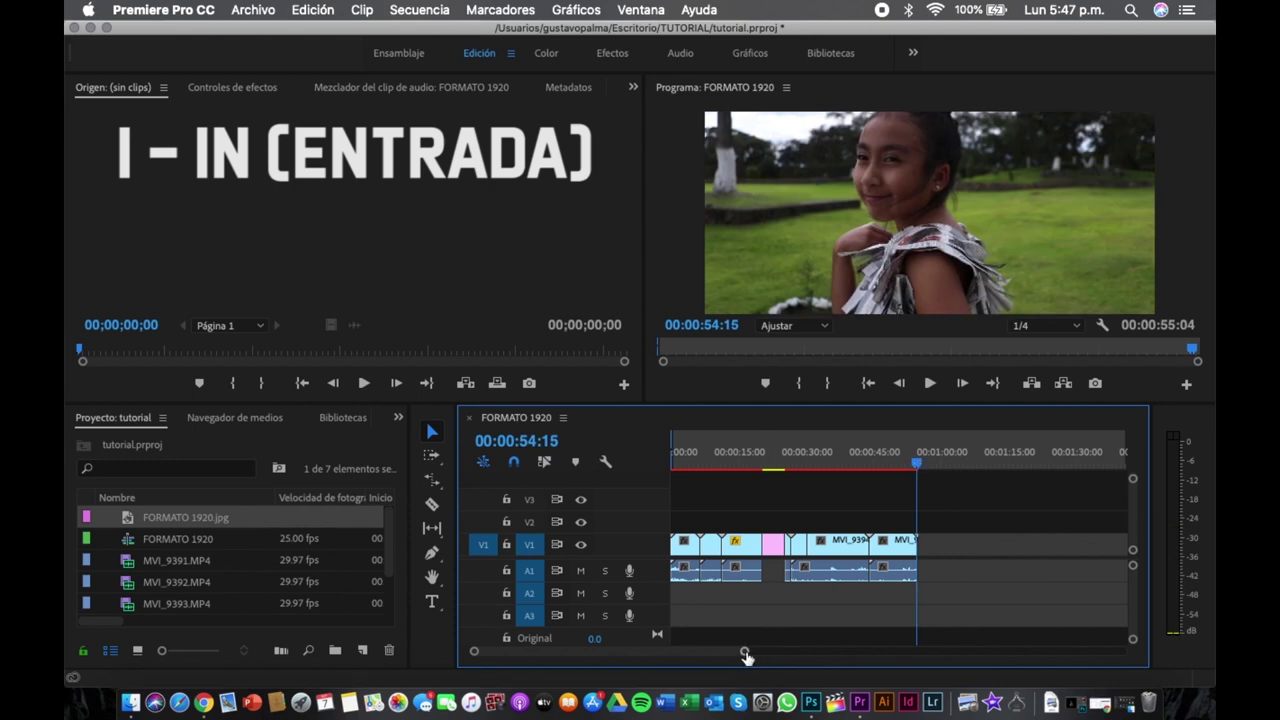
{"action": "left_click_drag", "start_coordinate": [745, 655], "coordinate": [844, 658]}
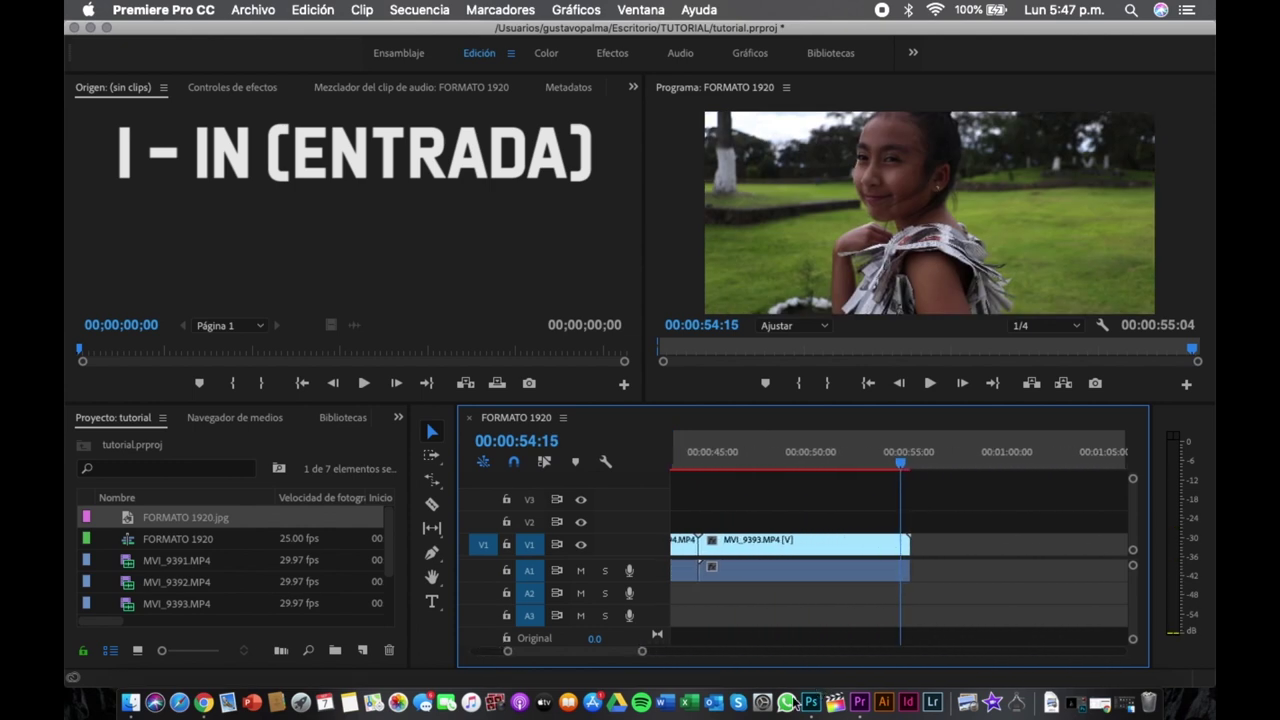
{"action": "key", "text": "equal"}
{"action": "key", "text": "equal"}
{"action": "key", "text": "equal"}
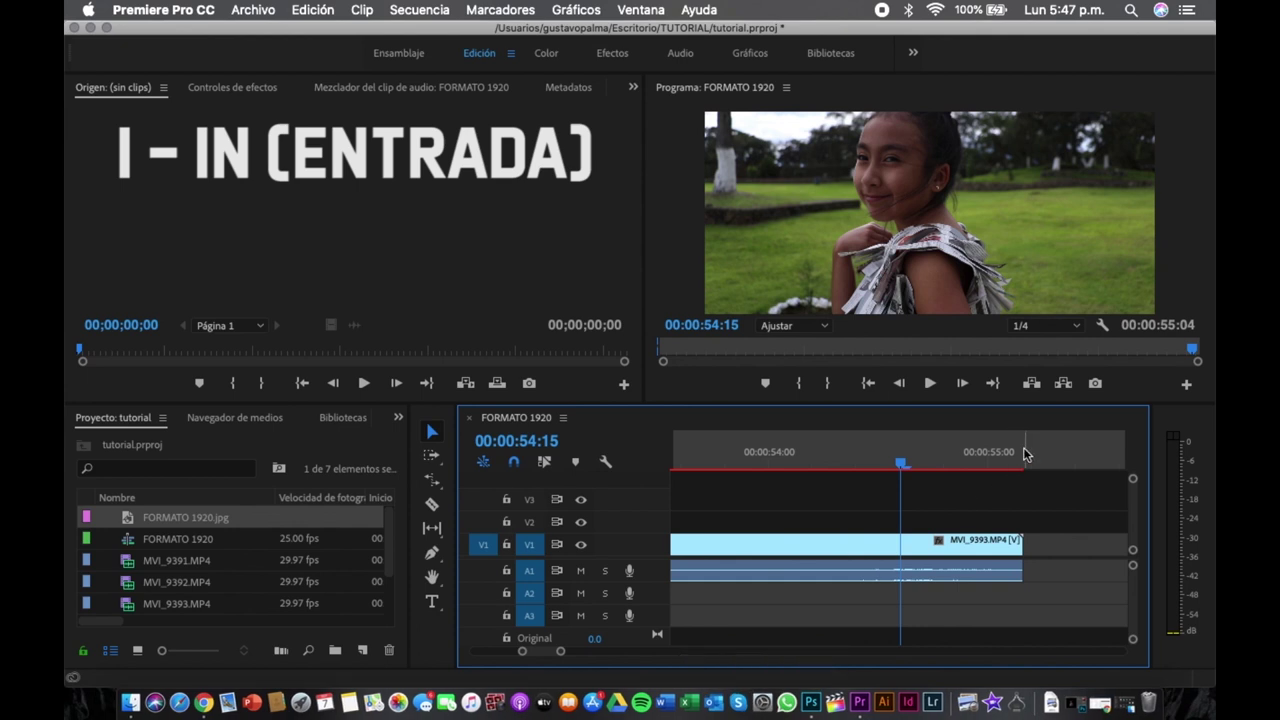
{"action": "left_click", "coordinate": [1024, 455]}
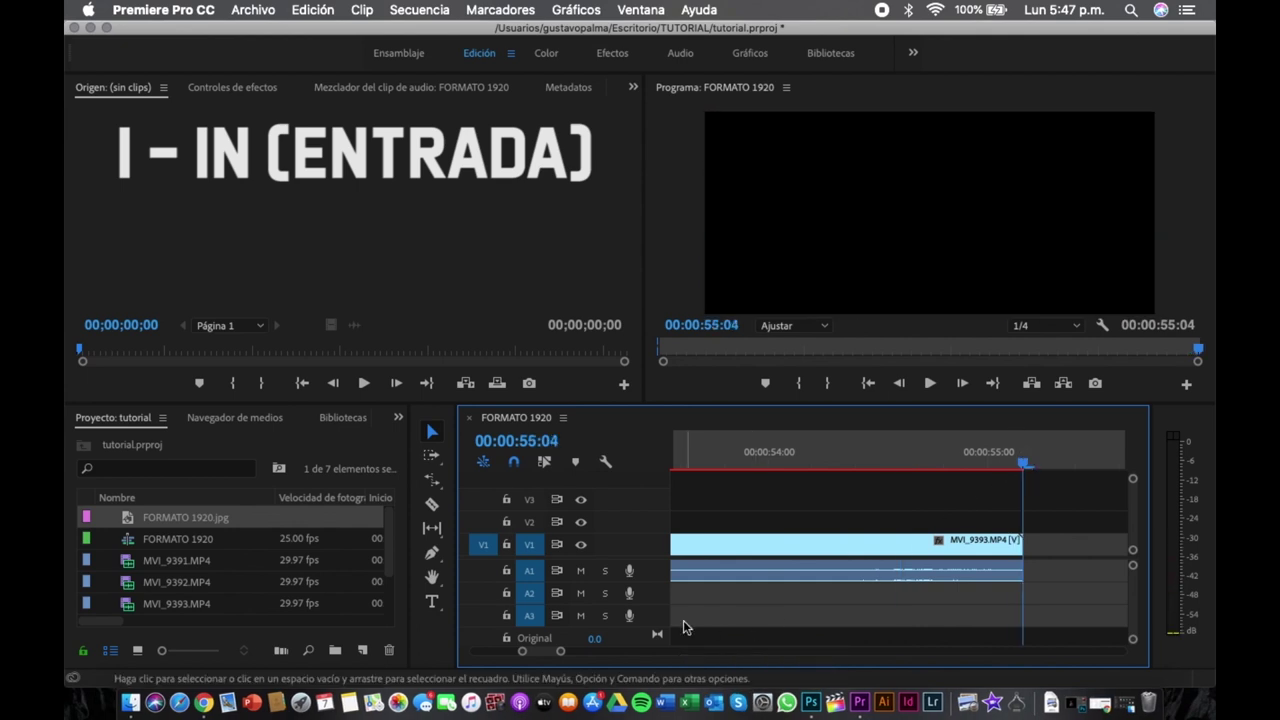
Mark the out point at the sequence end, pull it back one frame, and render previews.
{"action": "key", "text": "o"}
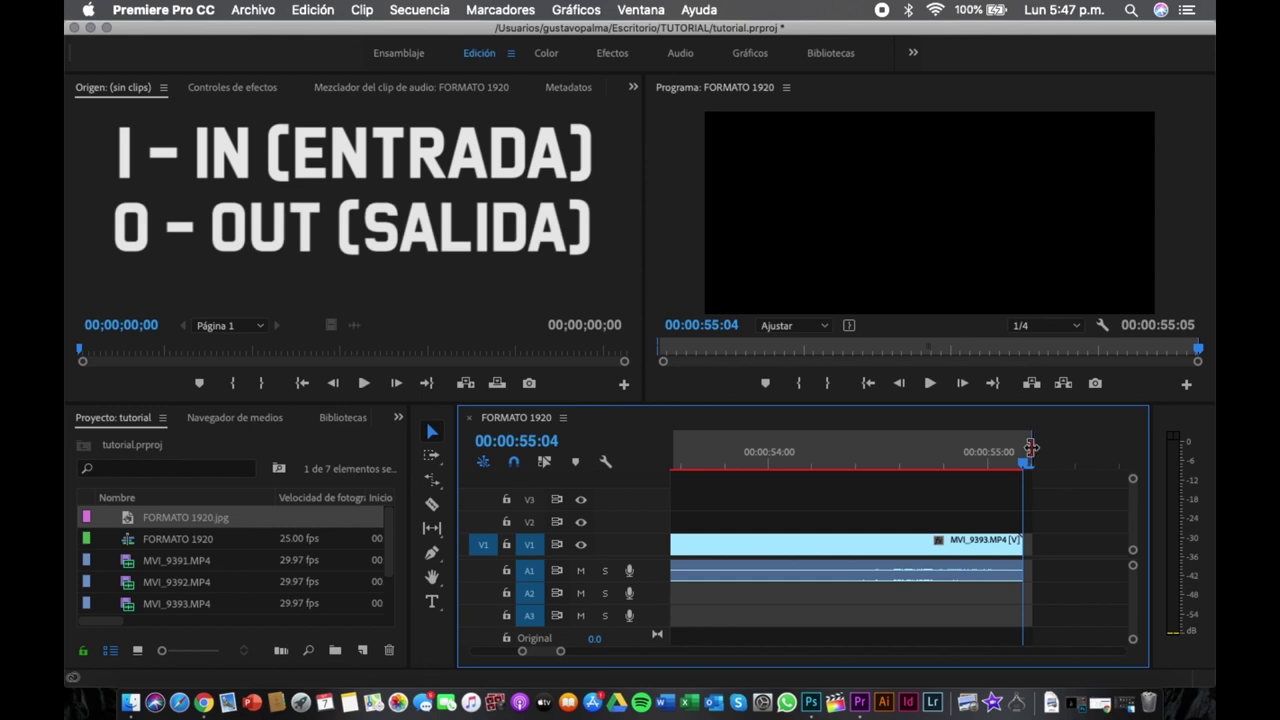
{"action": "left_click_drag", "start_coordinate": [1030, 449], "coordinate": [1026, 450]}
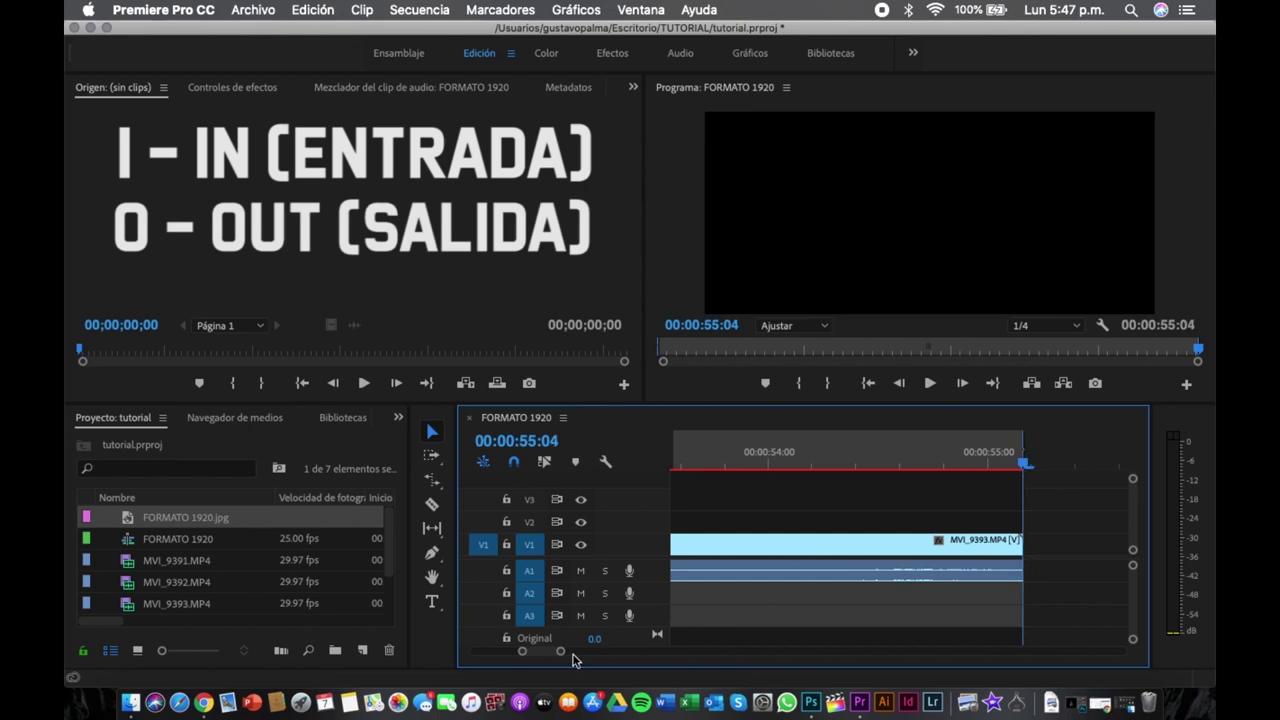
{"action": "left_click_drag", "start_coordinate": [563, 652], "coordinate": [838, 653]}
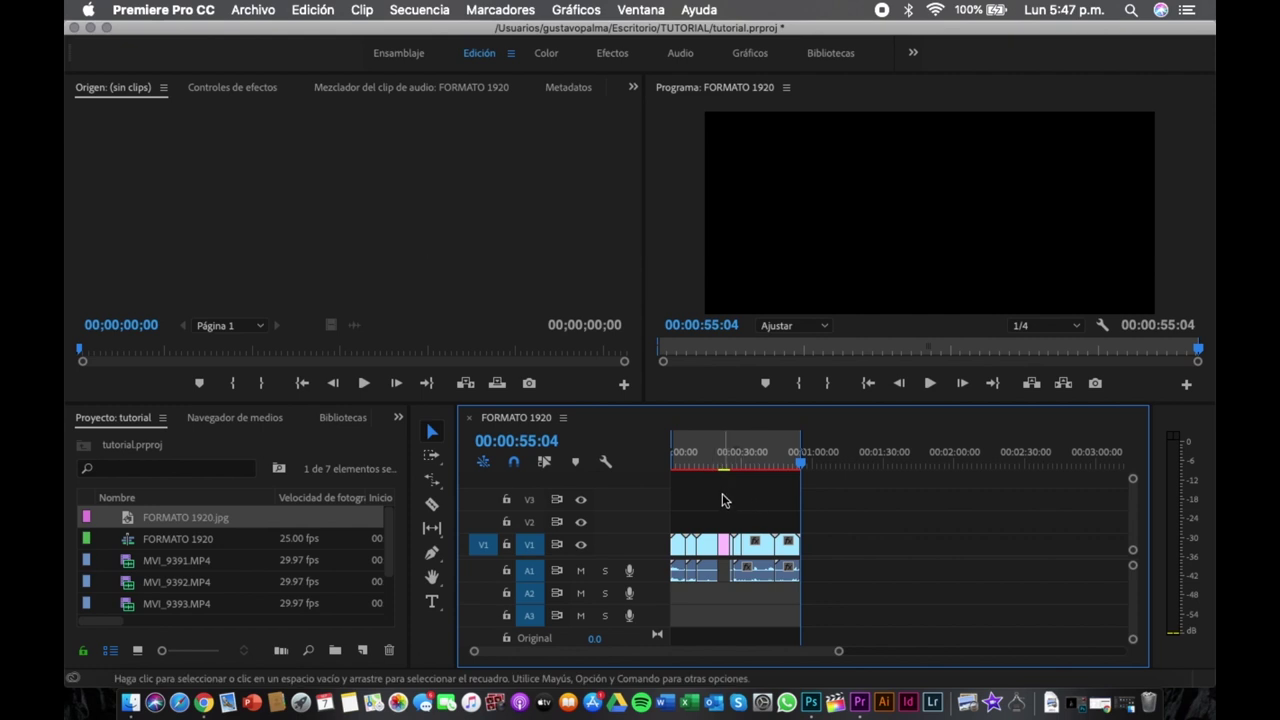
{"action": "key", "text": "Return"}
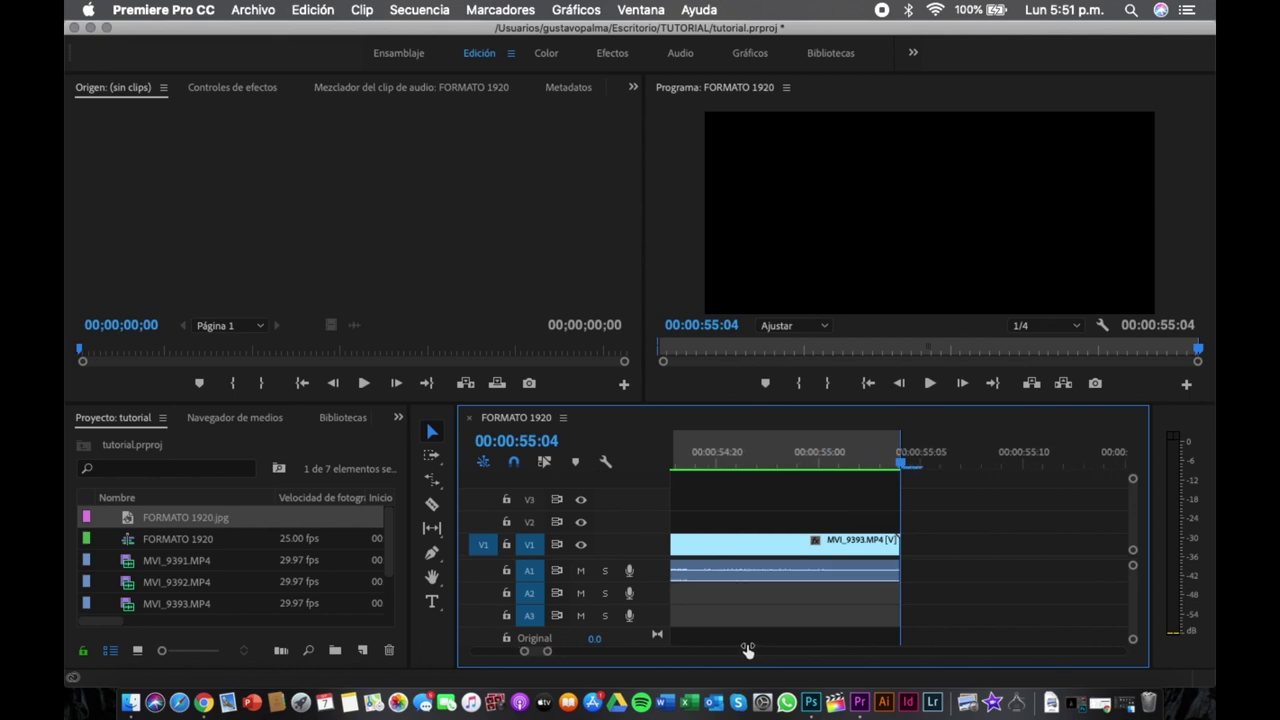
{"action": "left_click_drag", "start_coordinate": [997, 655], "coordinate": [1210, 670]}
{"action": "left_click_drag", "start_coordinate": [752, 458], "coordinate": [660, 476]}
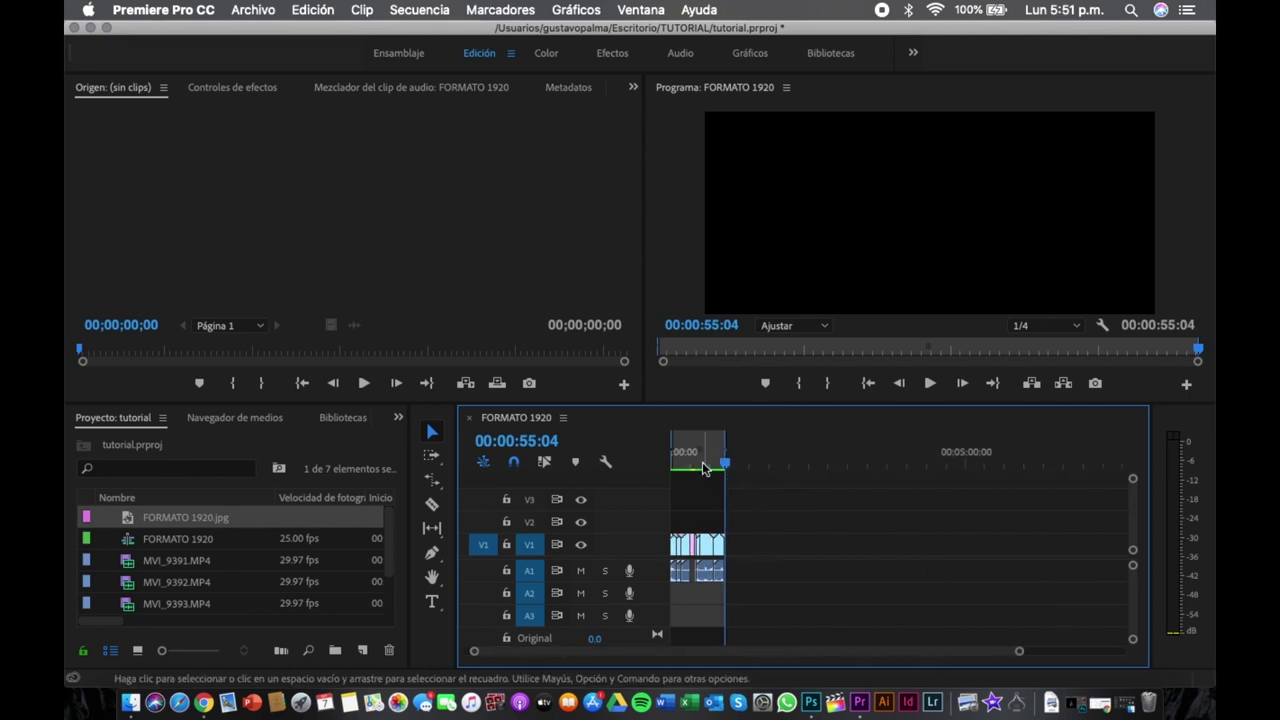
{"action": "mouse_move", "coordinate": [1017, 652]}
{"action": "left_mouse_down"}
{"action": "mouse_move", "coordinate": [777, 648]}
{"action": "mouse_move", "coordinate": [946, 651]}
{"action": "left_mouse_up"}
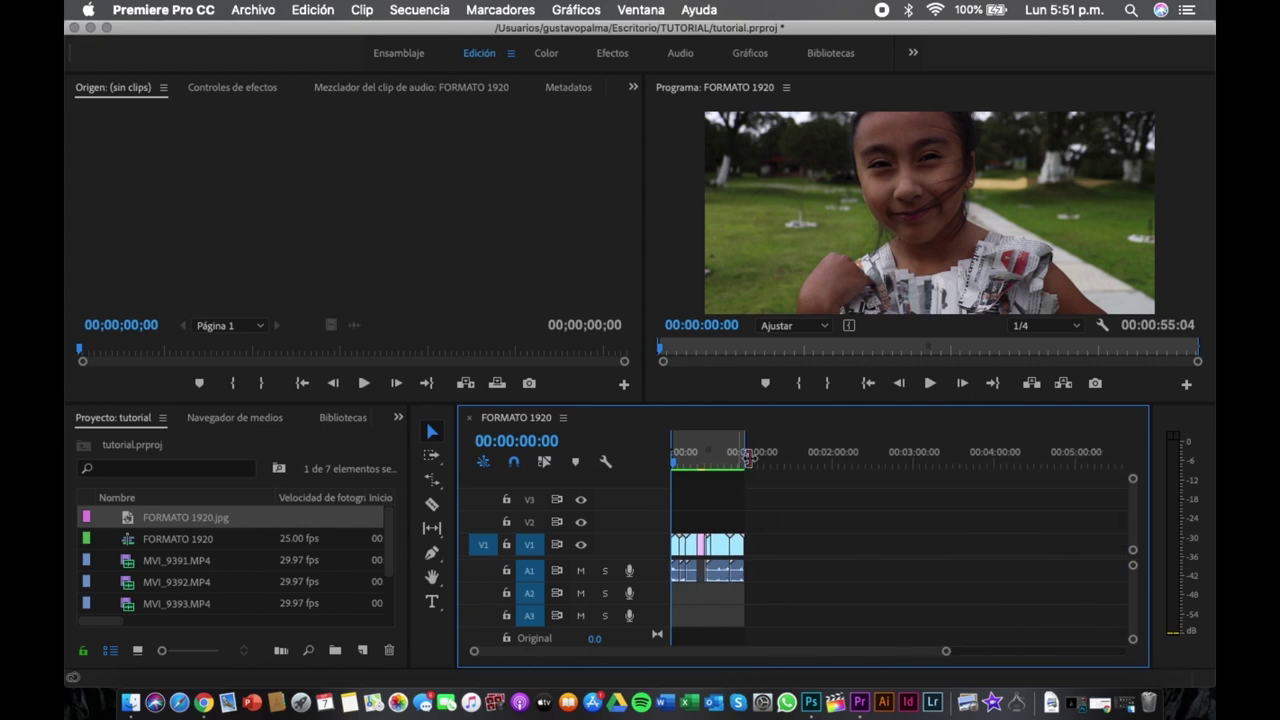
{"action": "left_click", "coordinate": [745, 462]}
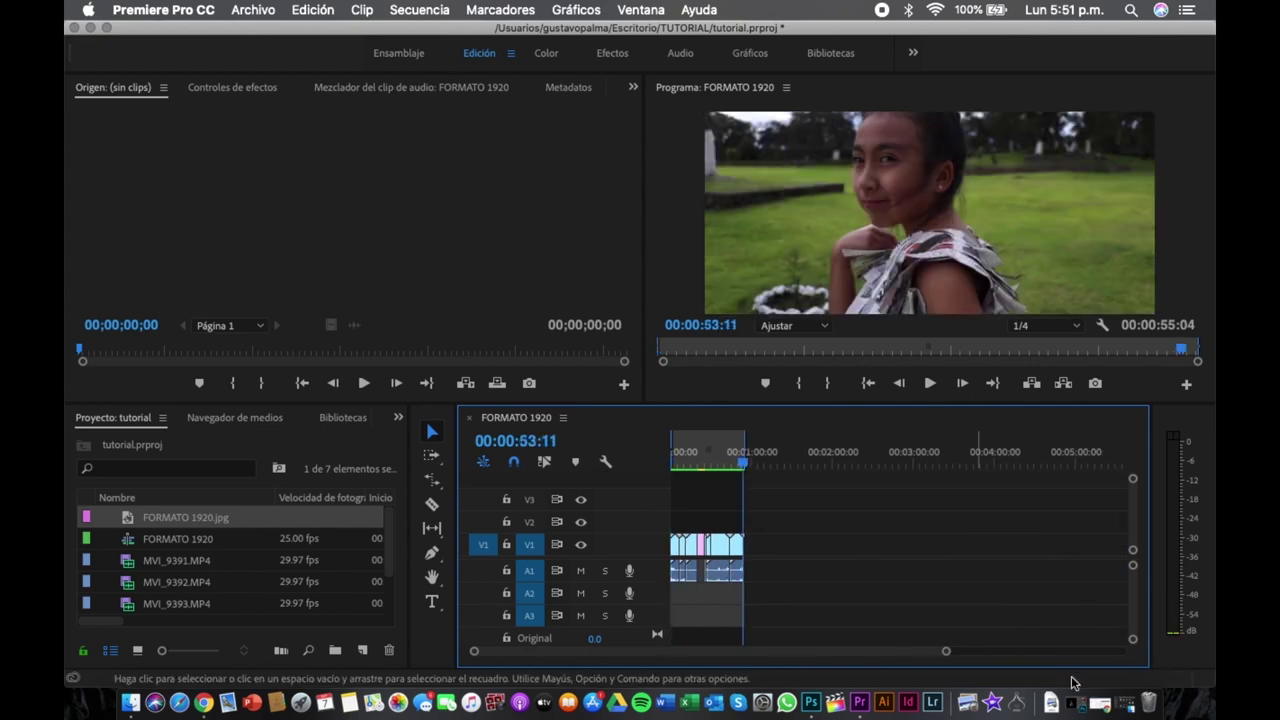
{"action": "key", "text": "="}
{"action": "key", "text": "="}
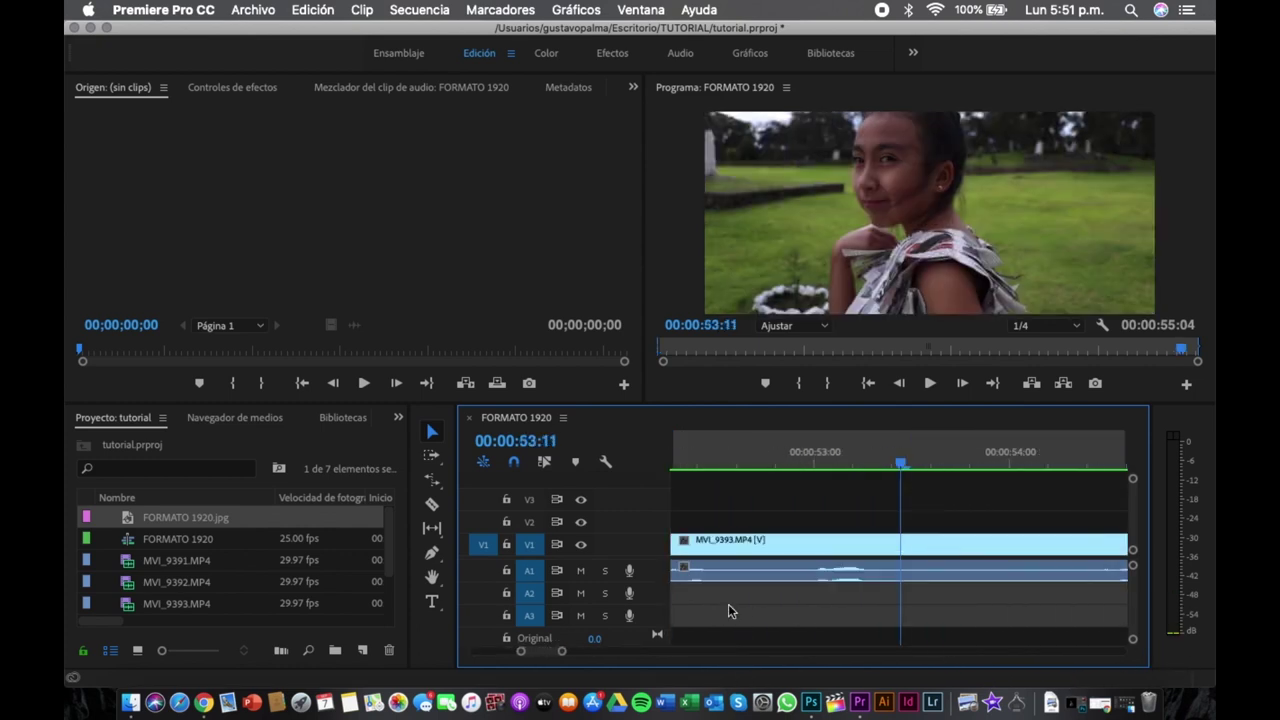
{"action": "left_click_drag", "start_coordinate": [997, 442], "coordinate": [1023, 475]}
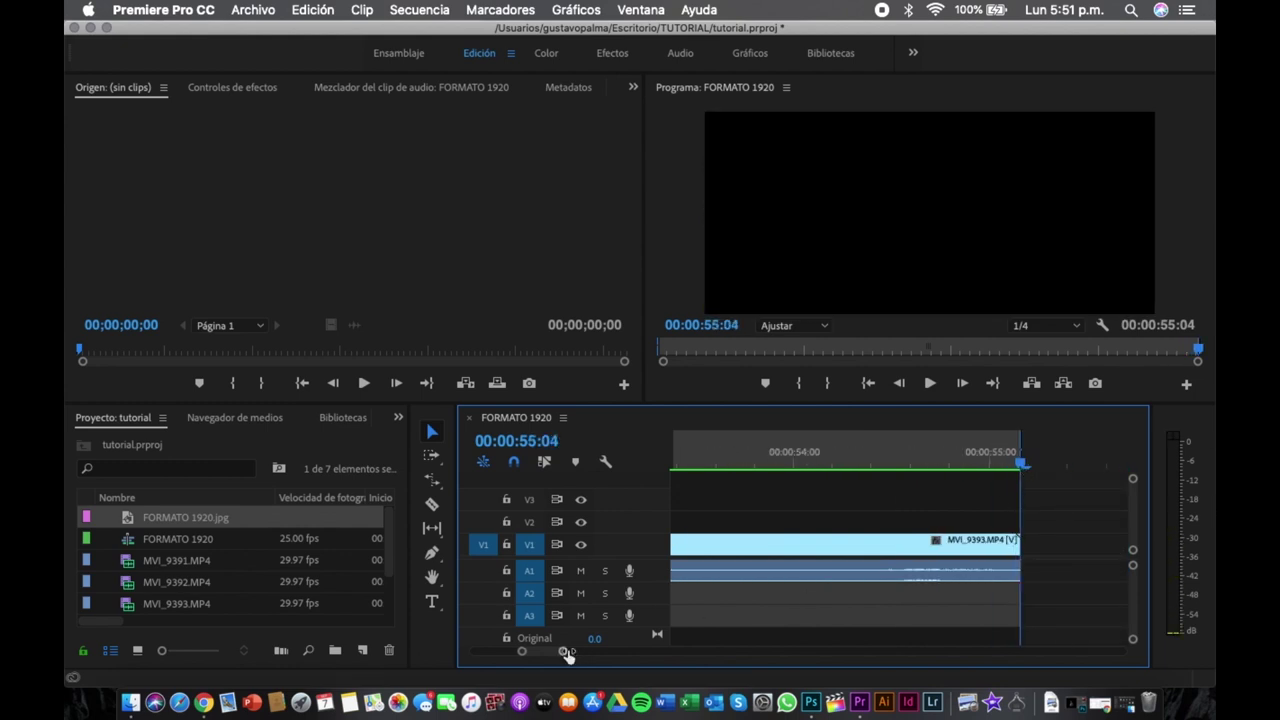
{"action": "left_click_drag", "start_coordinate": [566, 653], "coordinate": [1157, 660]}
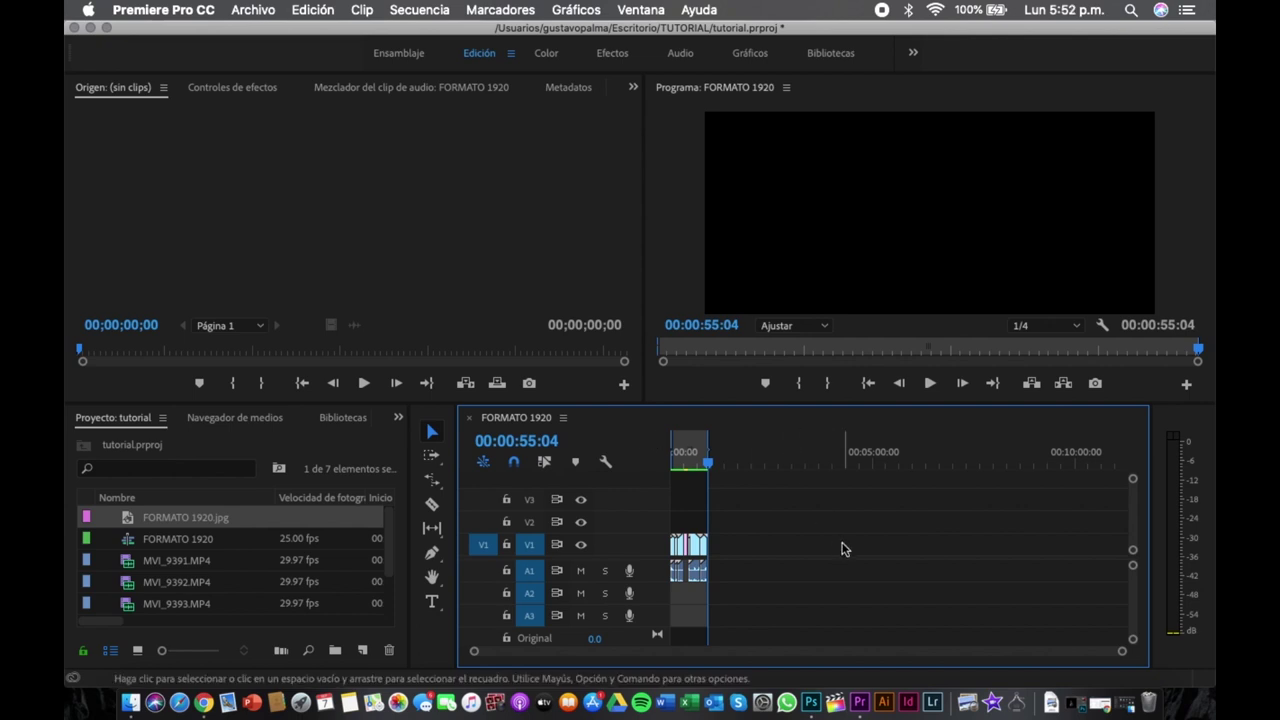
Bring up the sequence's Export Settings through File > Export > Media.
{"action": "key", "text": "super+m"}
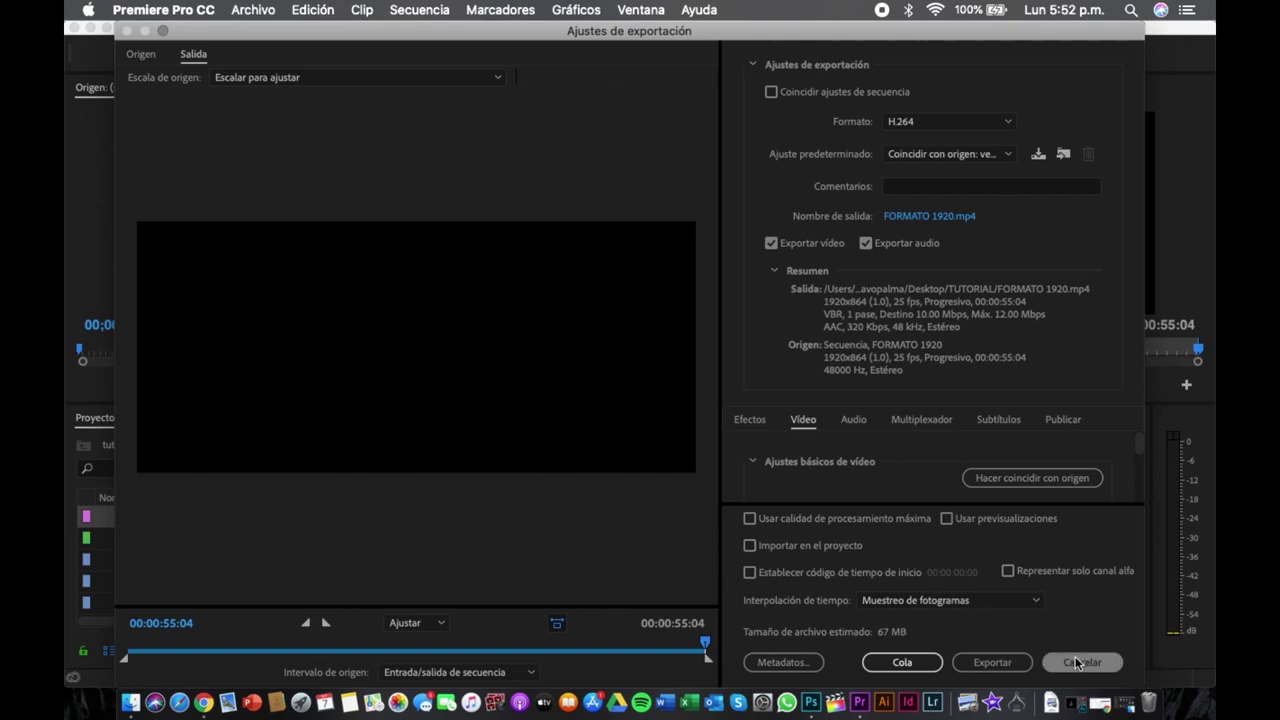
{"action": "left_click", "coordinate": [1073, 663]}
{"action": "left_click", "coordinate": [265, 12]}
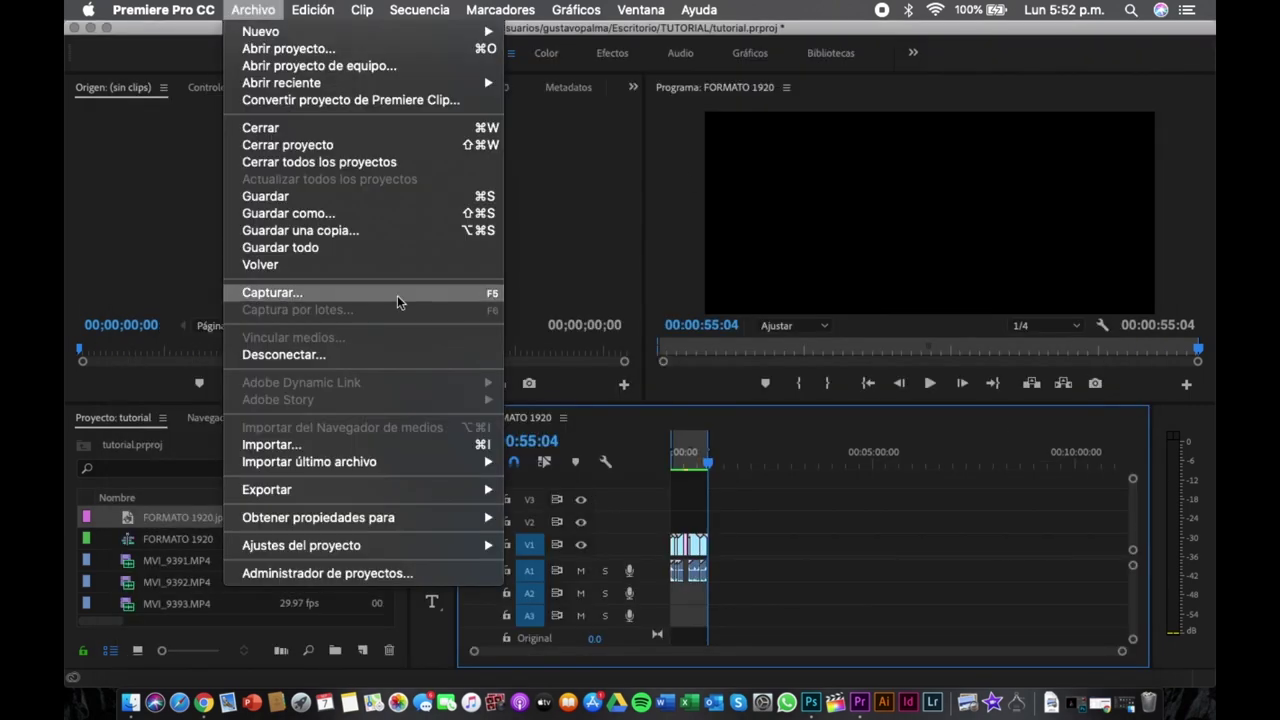
{"action": "mouse_move", "coordinate": [445, 489]}
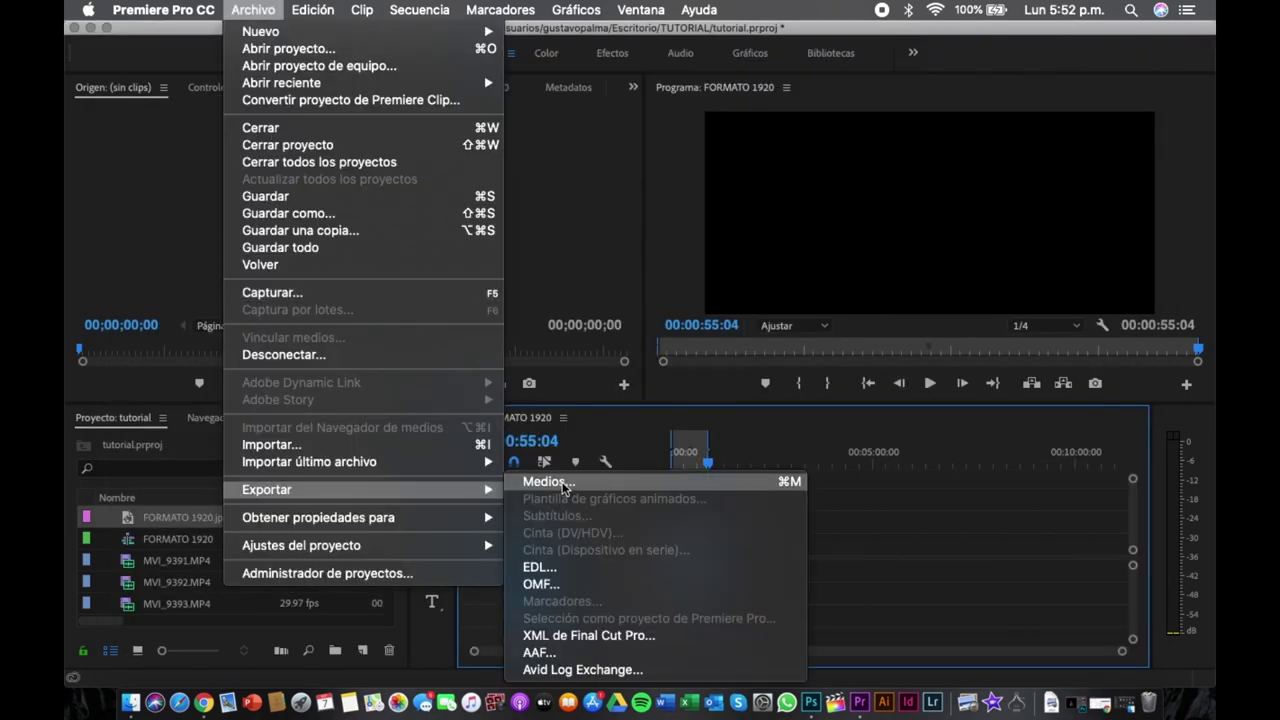
{"action": "left_click", "coordinate": [545, 482]}
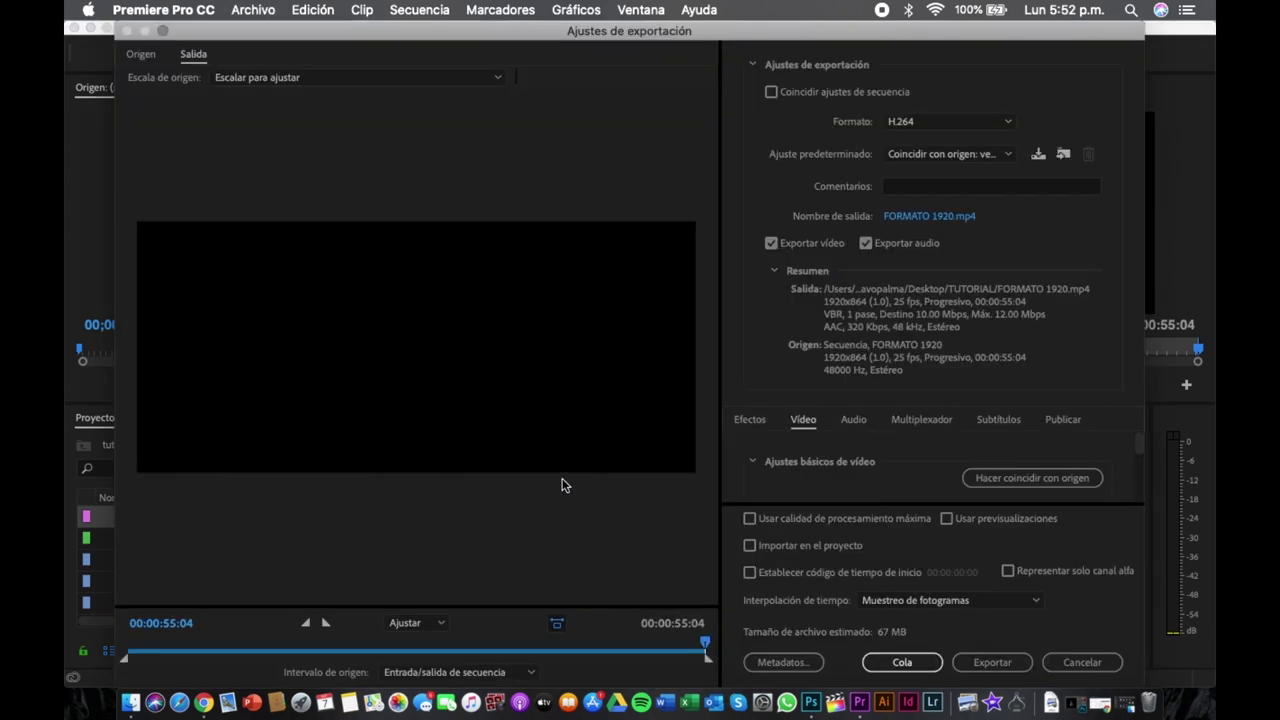
Keep H.264 as the format and review the Audio, Multiplexer, Captions and Effects settings.
{"action": "left_click", "coordinate": [903, 124]}
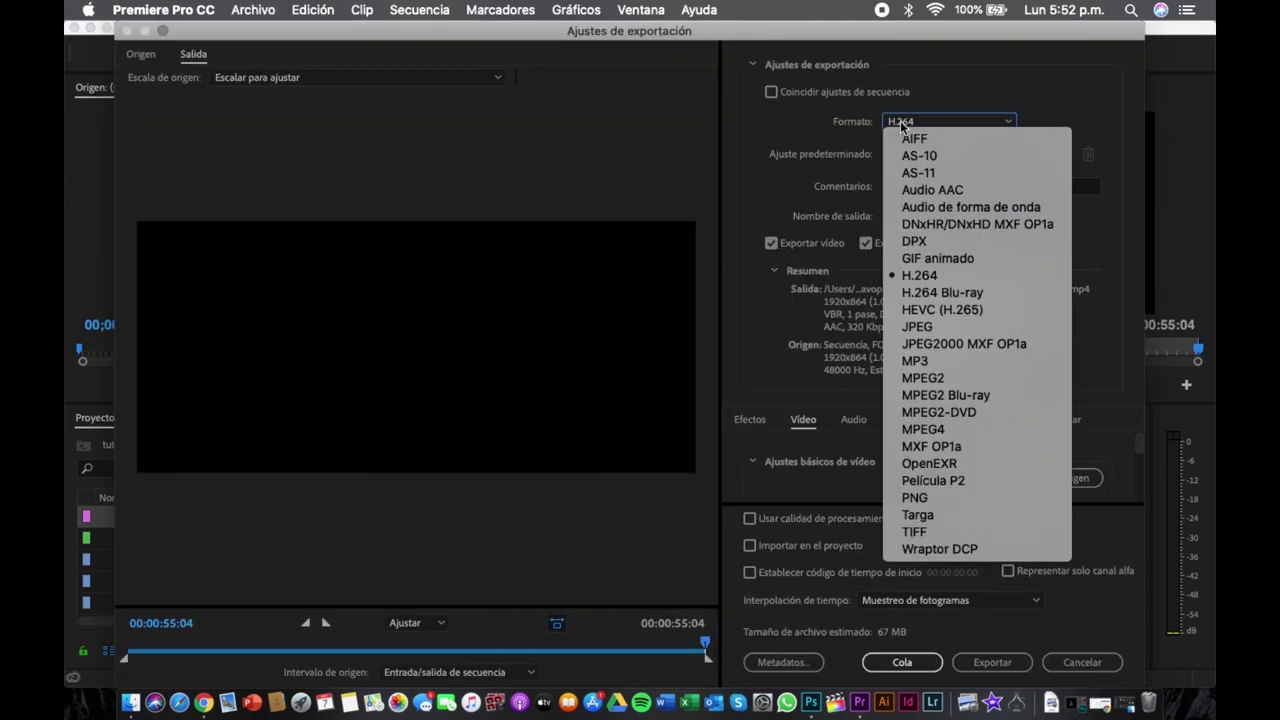
{"action": "left_click", "coordinate": [1046, 279]}
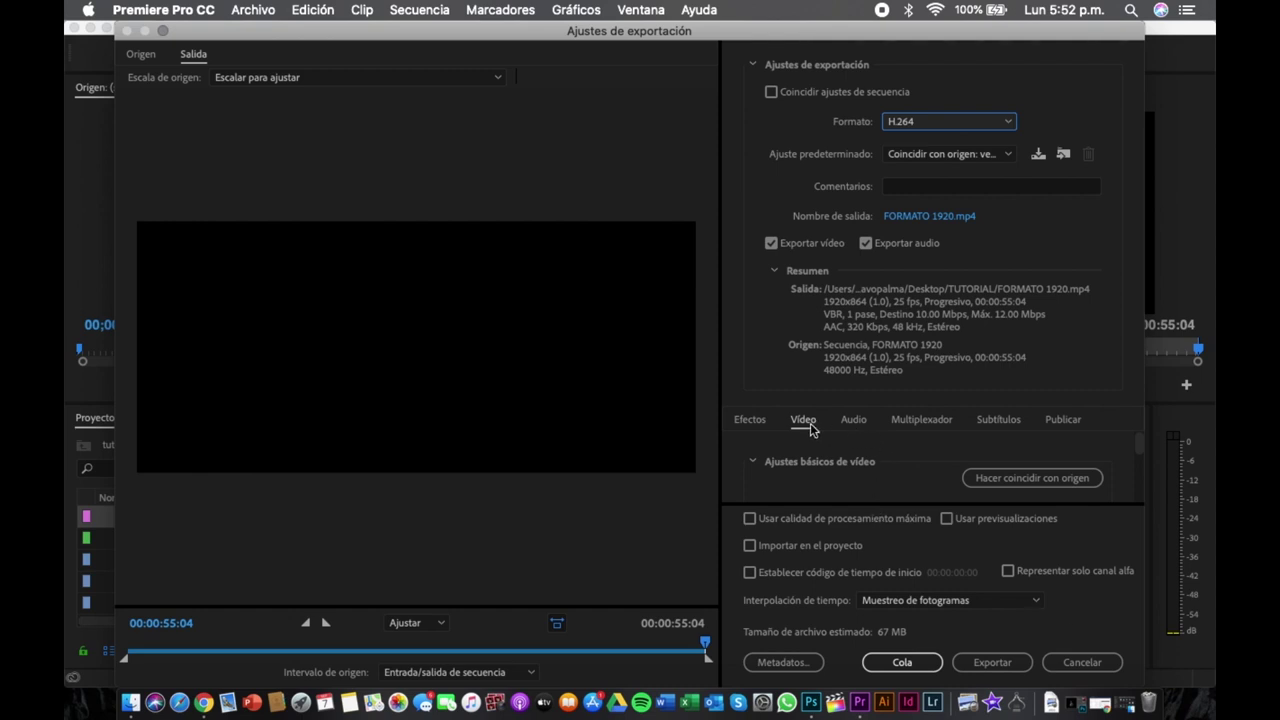
{"action": "left_click", "coordinate": [851, 424]}
{"action": "left_click", "coordinate": [933, 424]}
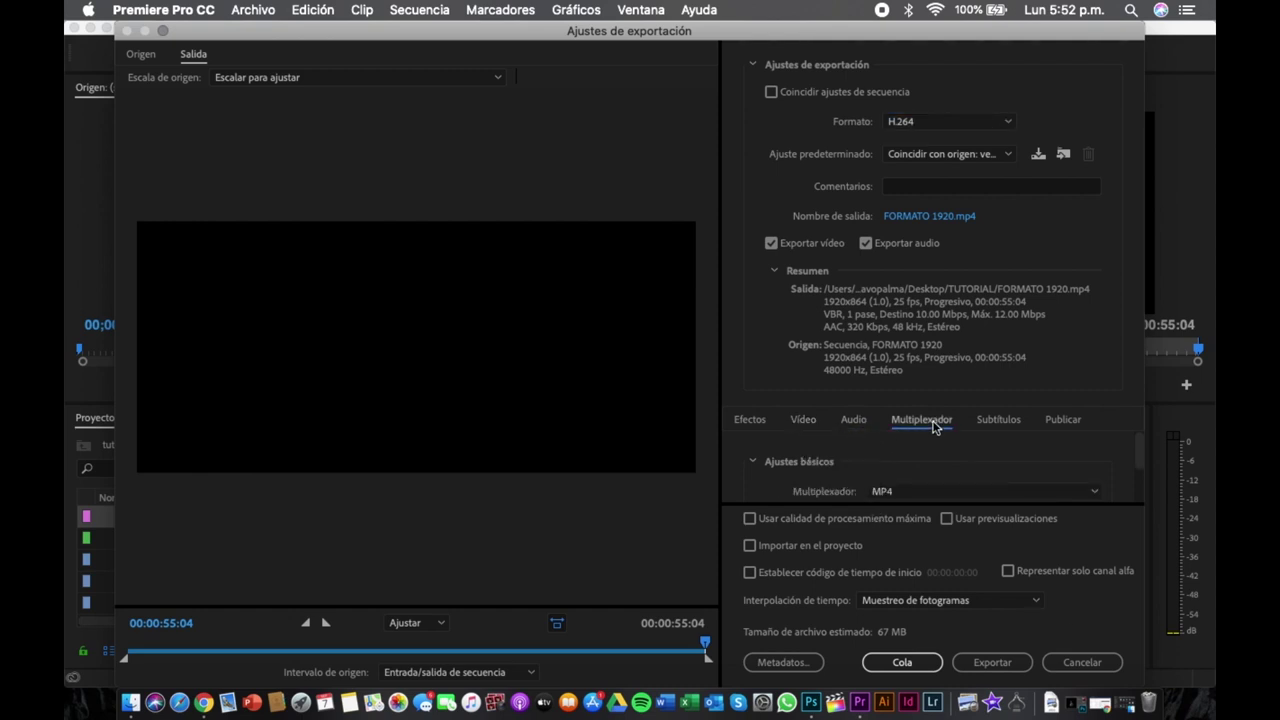
{"action": "left_click", "coordinate": [990, 424]}
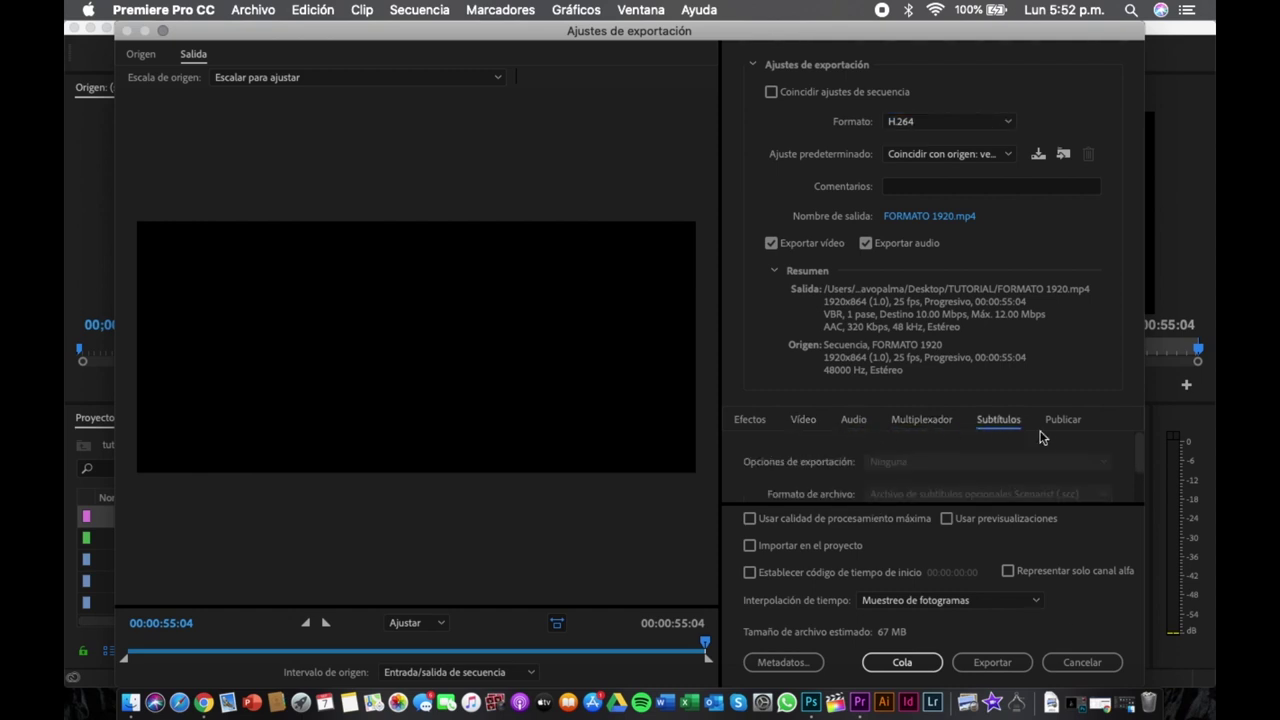
{"action": "left_click", "coordinate": [750, 426]}
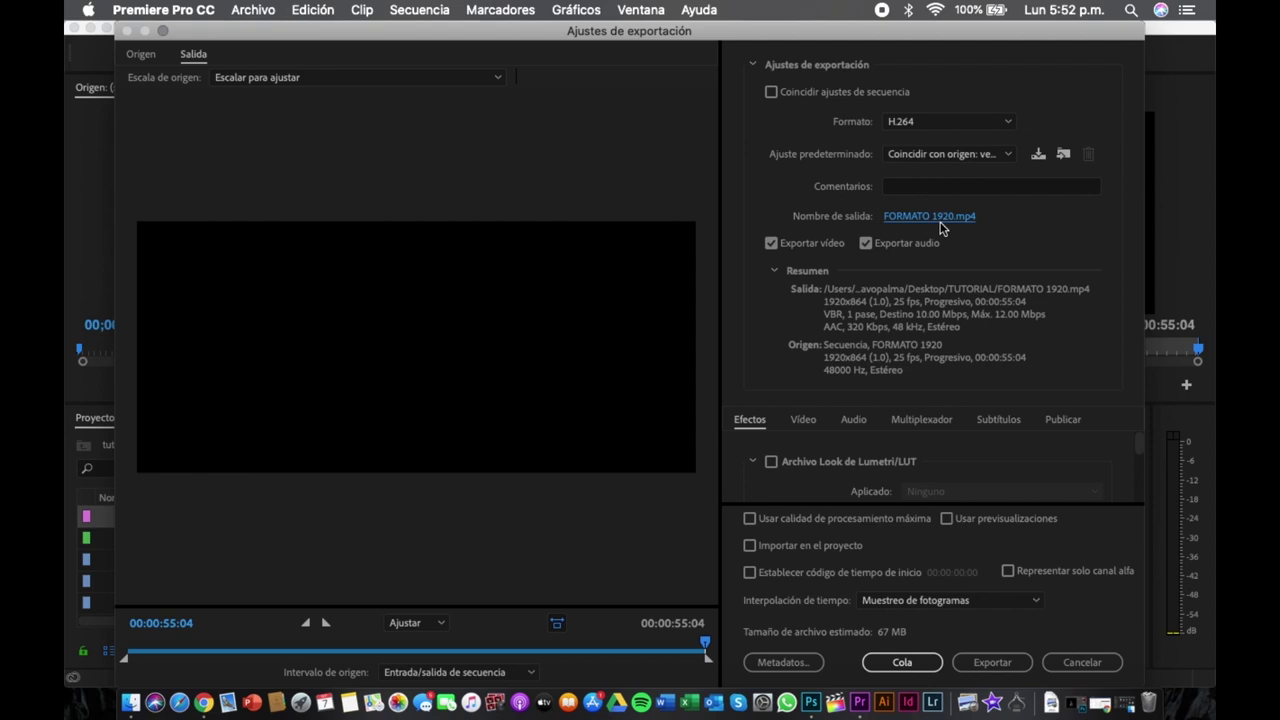
Save the output as FORMATO 1920.mp4 in the TUTORIAL folder and export it.
{"action": "left_click", "coordinate": [924, 220]}
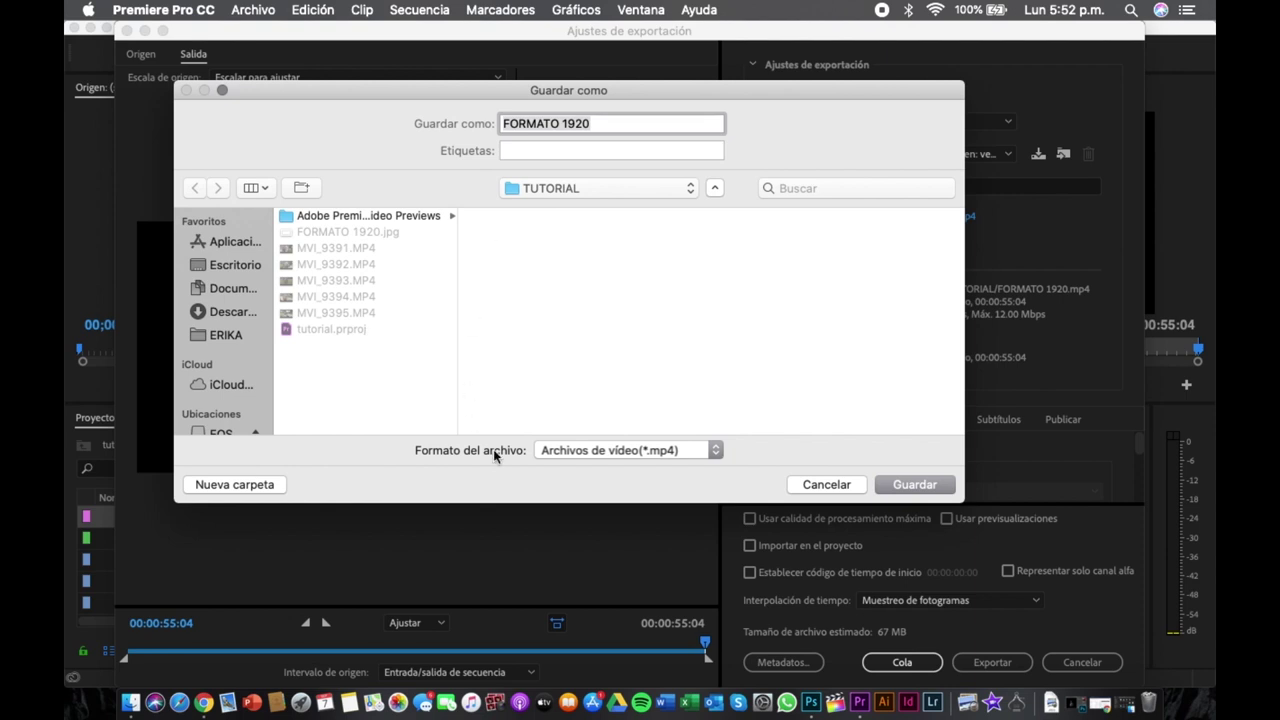
{"action": "left_click", "coordinate": [906, 486]}
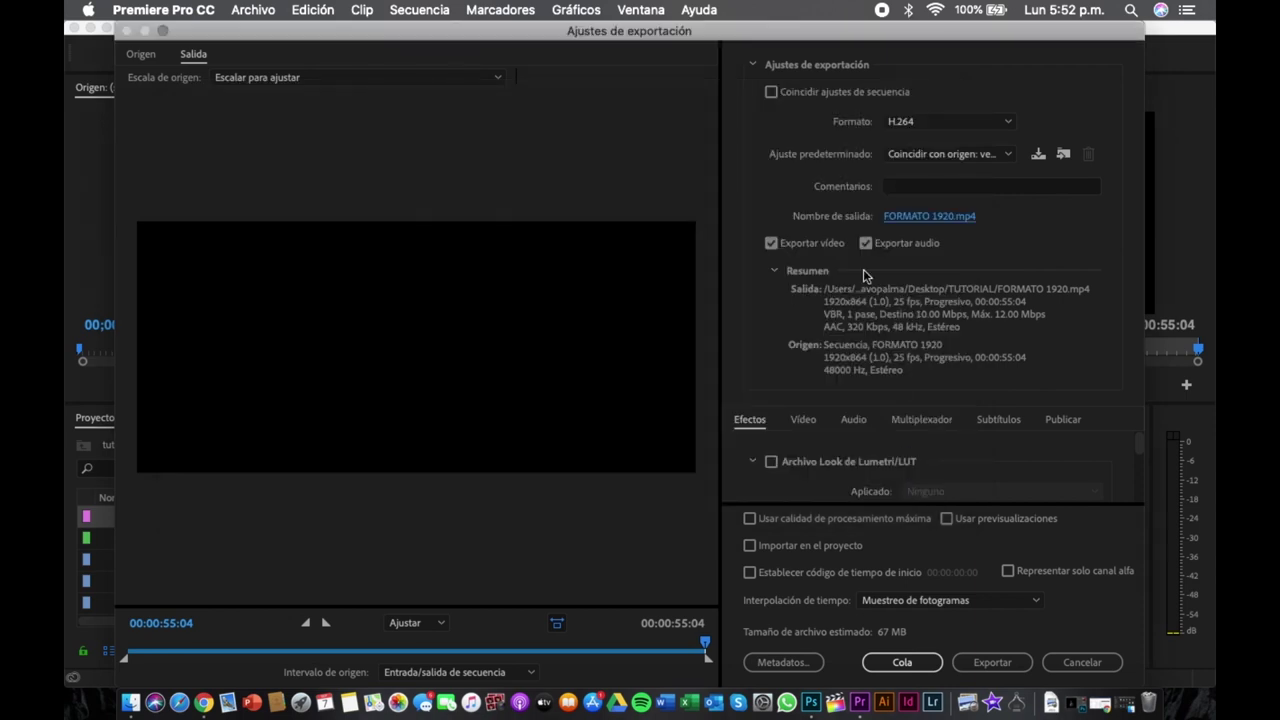
{"action": "left_click", "coordinate": [1020, 665]}
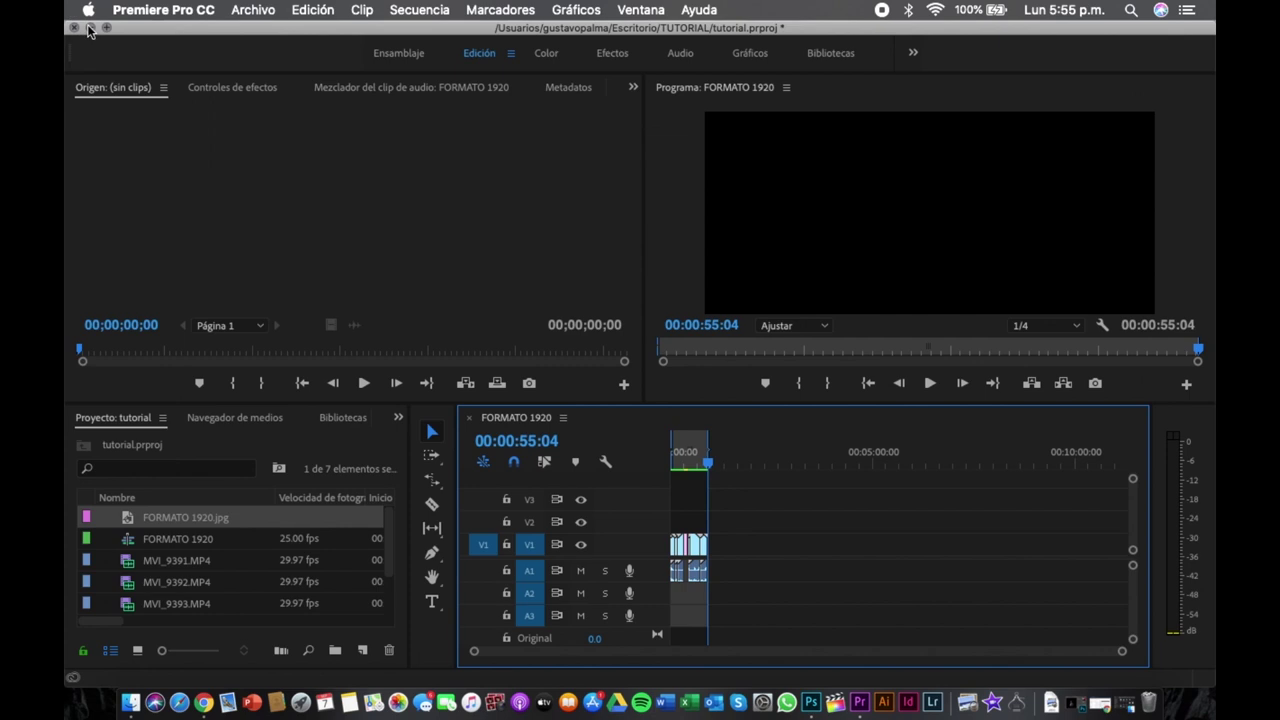
Hide Premiere Pro and select FORMATO 1920.mp4 in the TUTORIAL Finder window.
{"action": "left_click", "coordinate": [90, 27]}
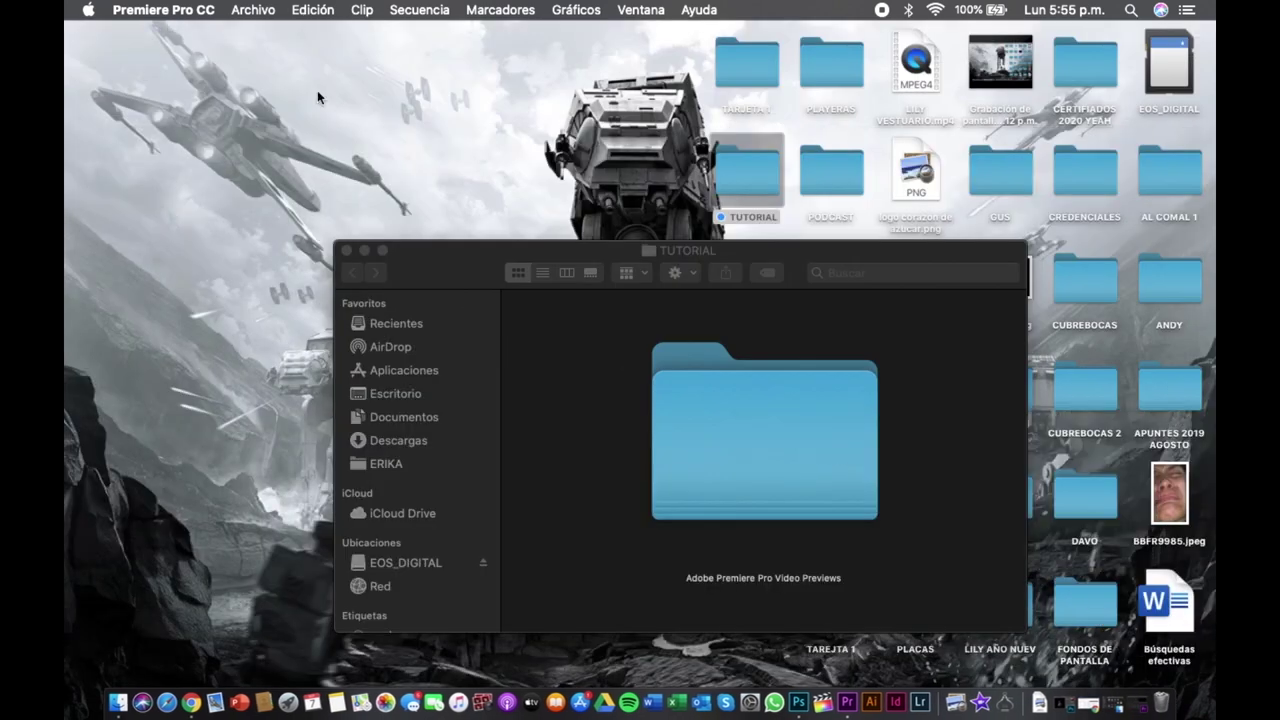
{"action": "scroll", "coordinate": [751, 410], "scroll_direction": "down", "scroll_amount": 5}
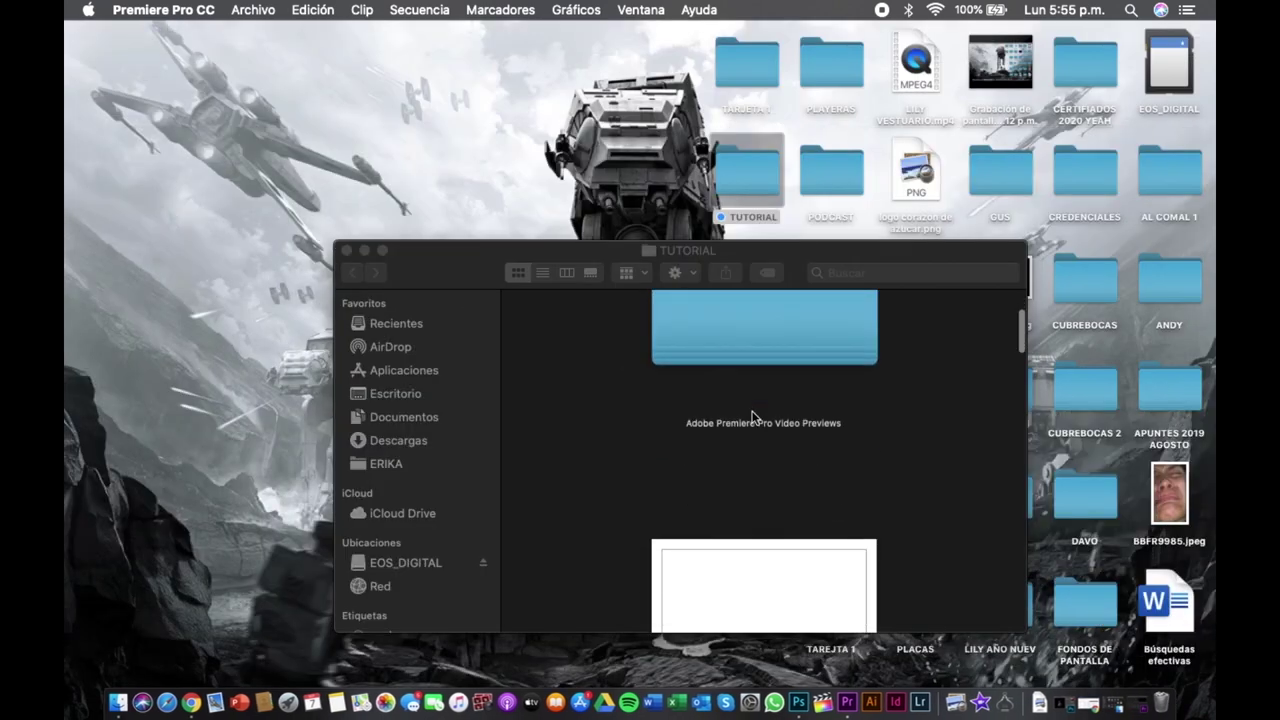
{"action": "scroll", "coordinate": [753, 417], "scroll_direction": "down", "scroll_amount": 5}
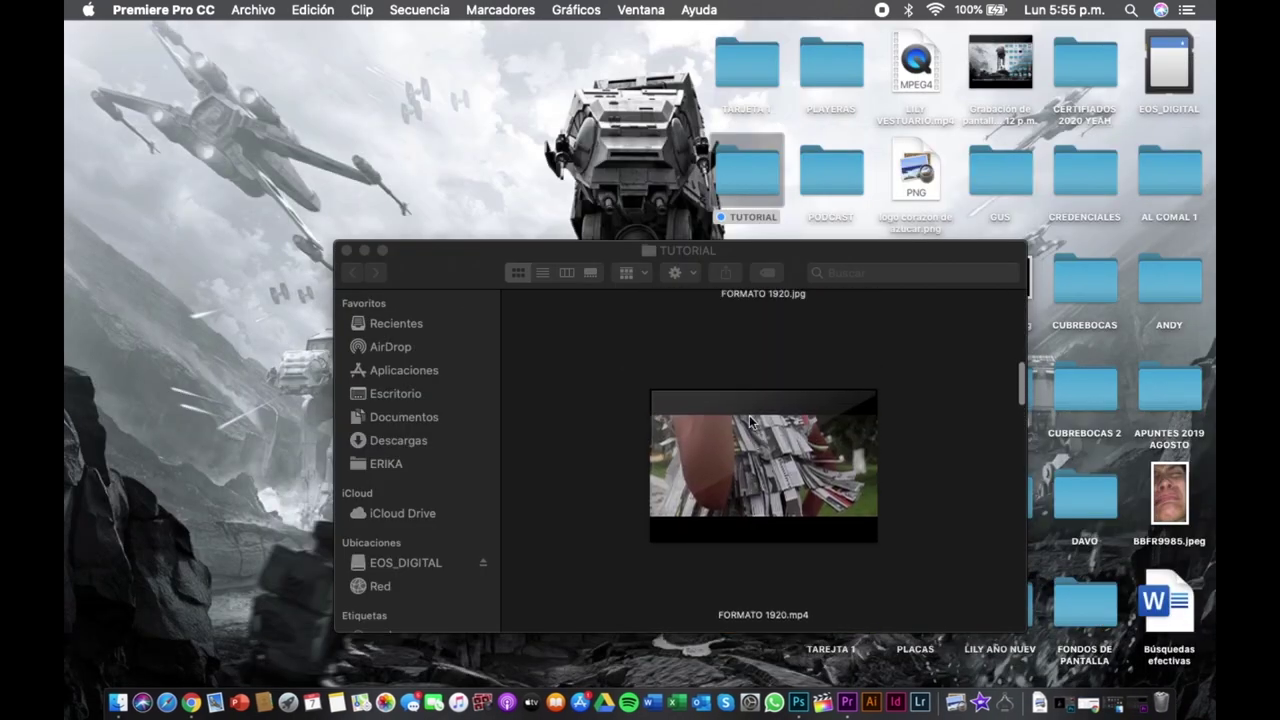
{"action": "left_click", "coordinate": [715, 440]}
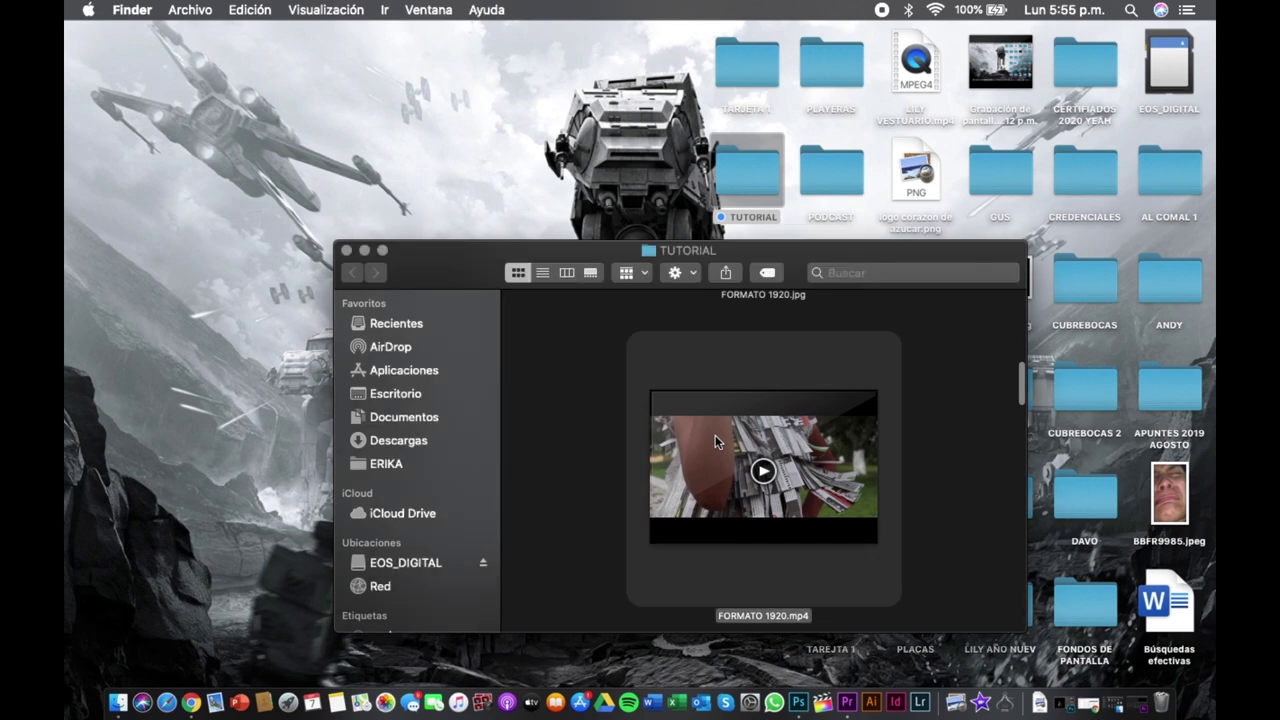
Quick Look the exported video, skim forward through it, then close the preview.
{"action": "key", "text": "space"}
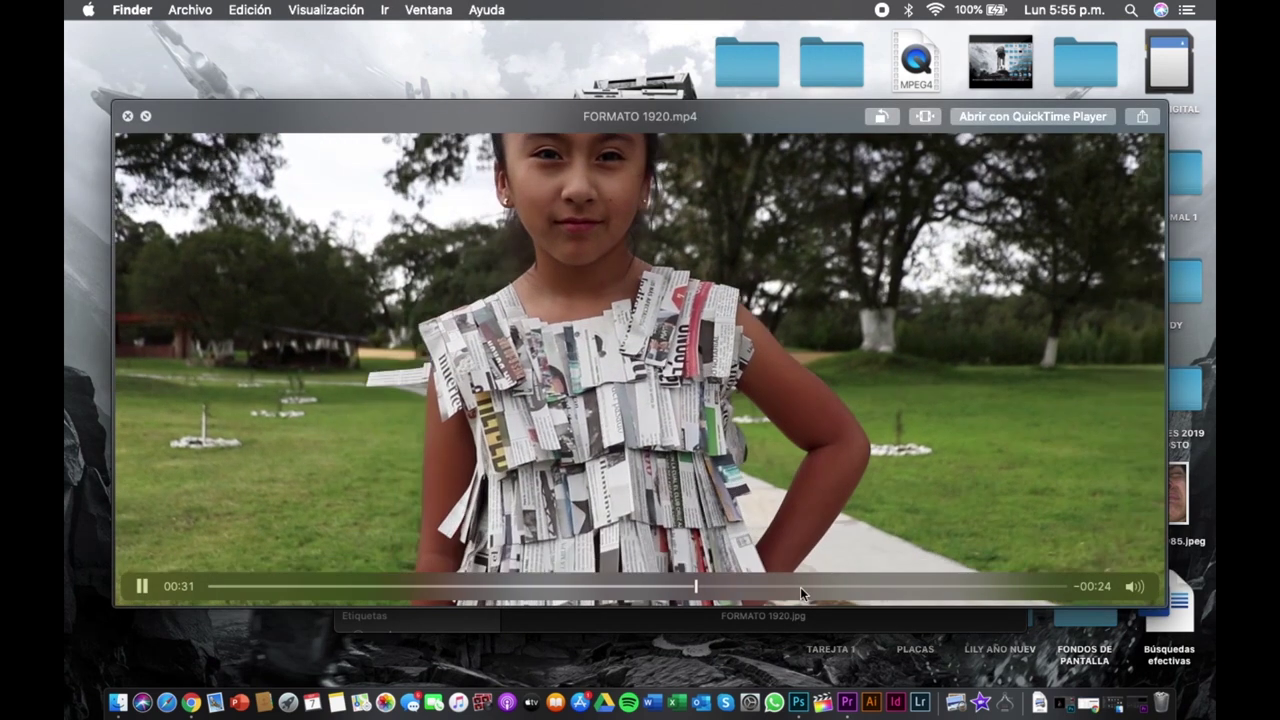
{"action": "left_click", "coordinate": [800, 583]}
{"action": "left_click_drag", "start_coordinate": [800, 583], "coordinate": [1016, 587]}
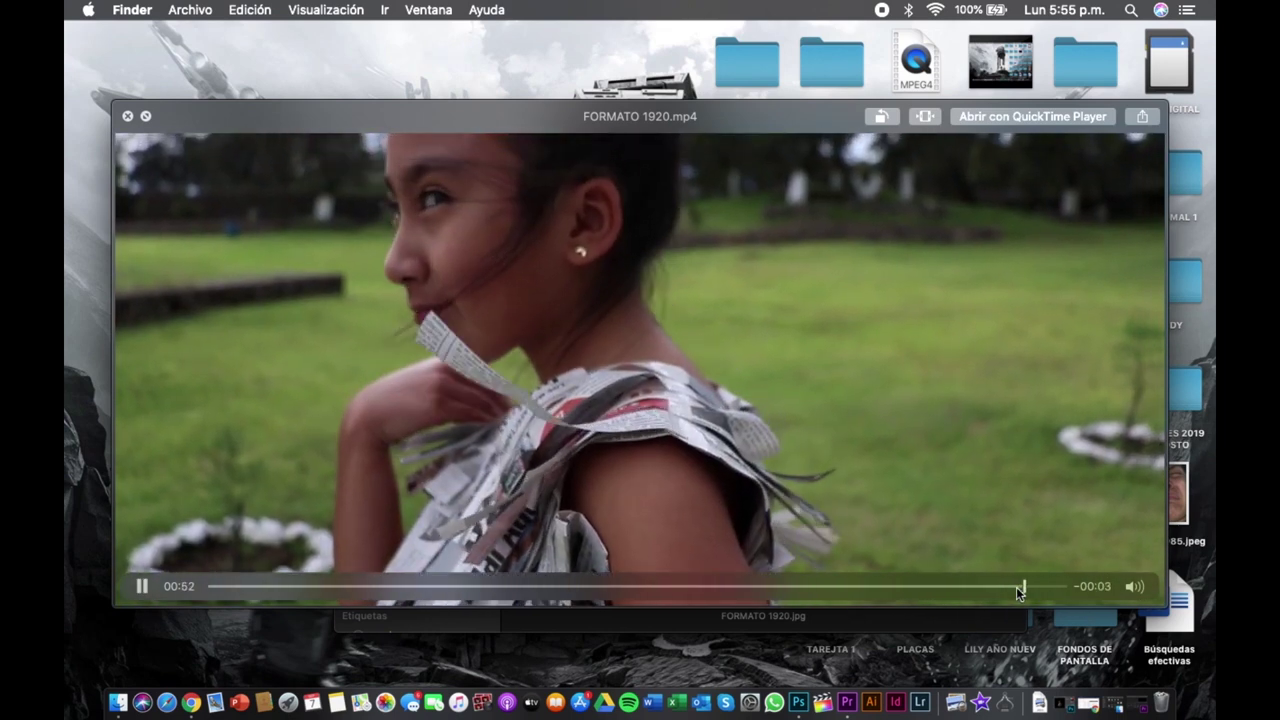
{"action": "key", "text": "space"}
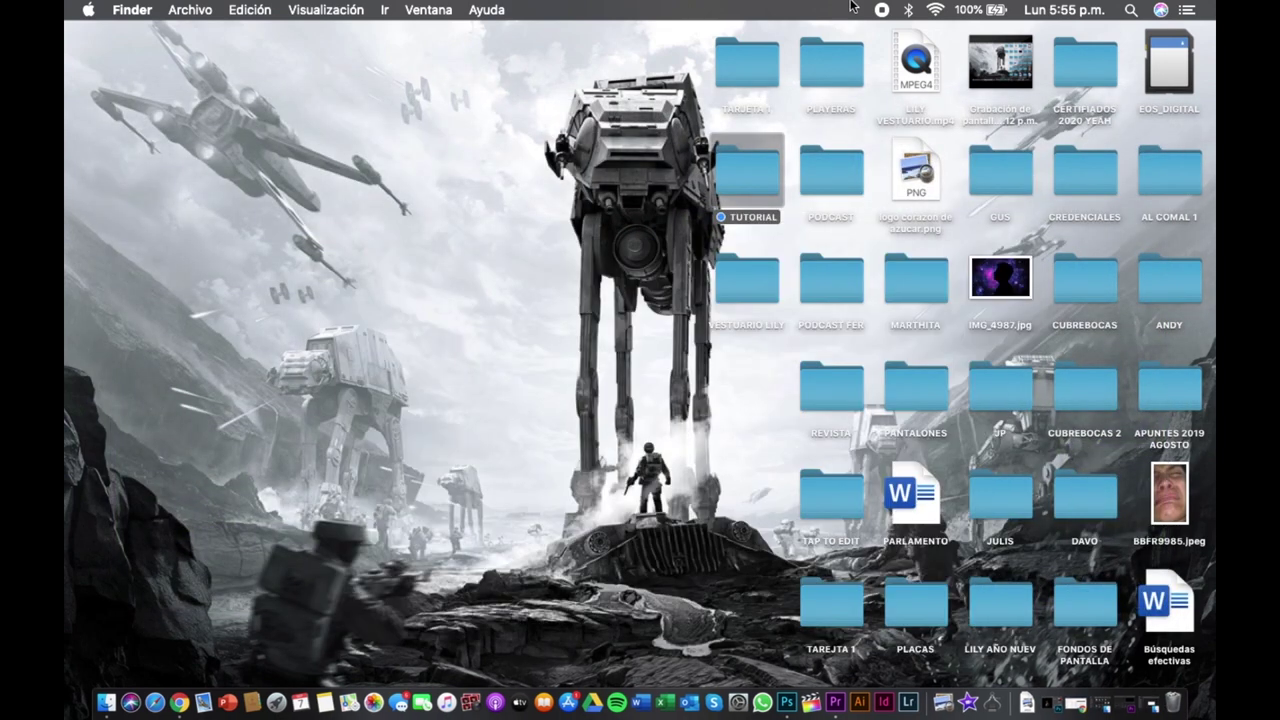